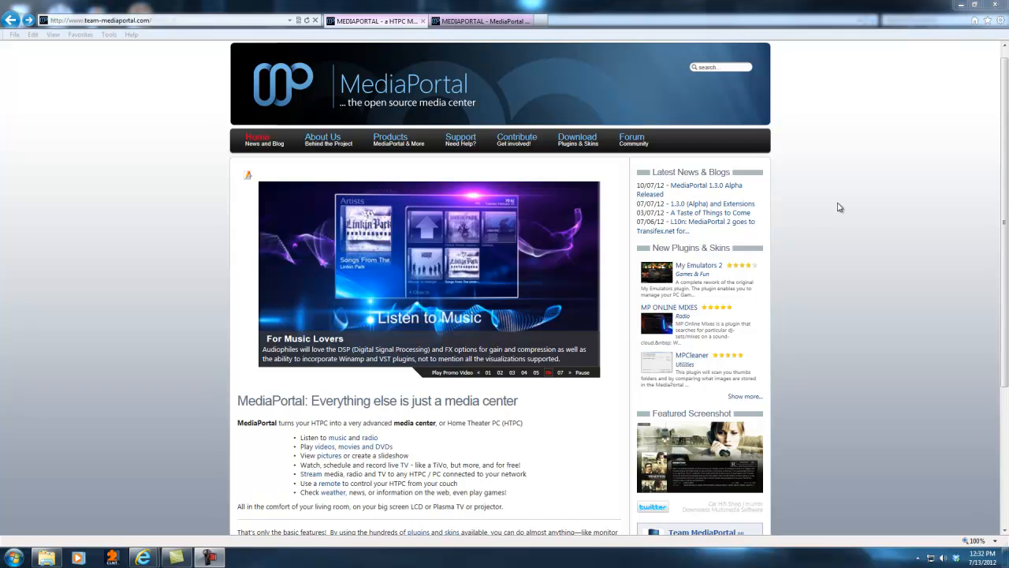
Step: Open the MediaPortal 1.3.0 Alpha release article and follow its MediaPortal 1.3.0 download link
mouse_move(571, 146)
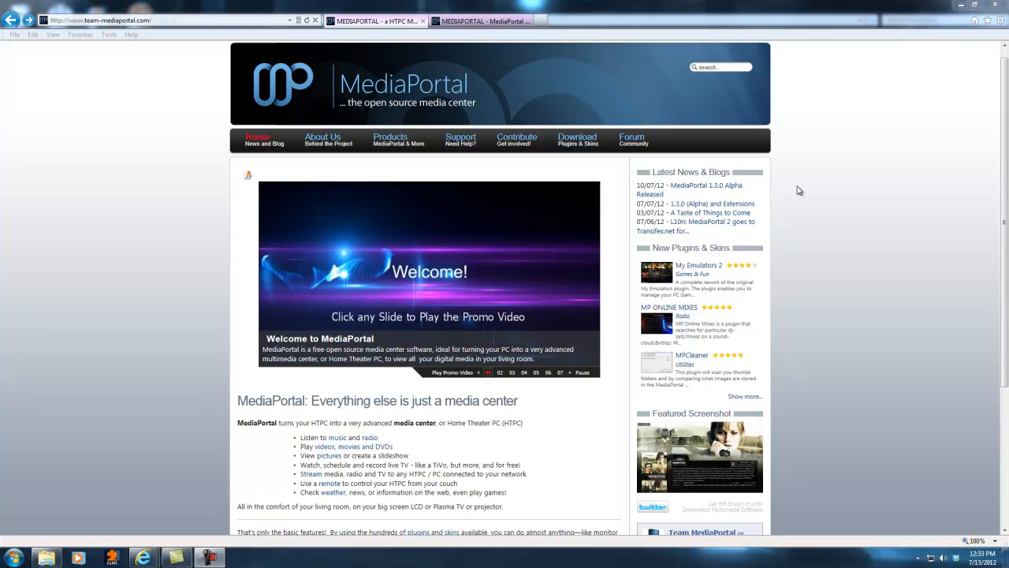
click(728, 192)
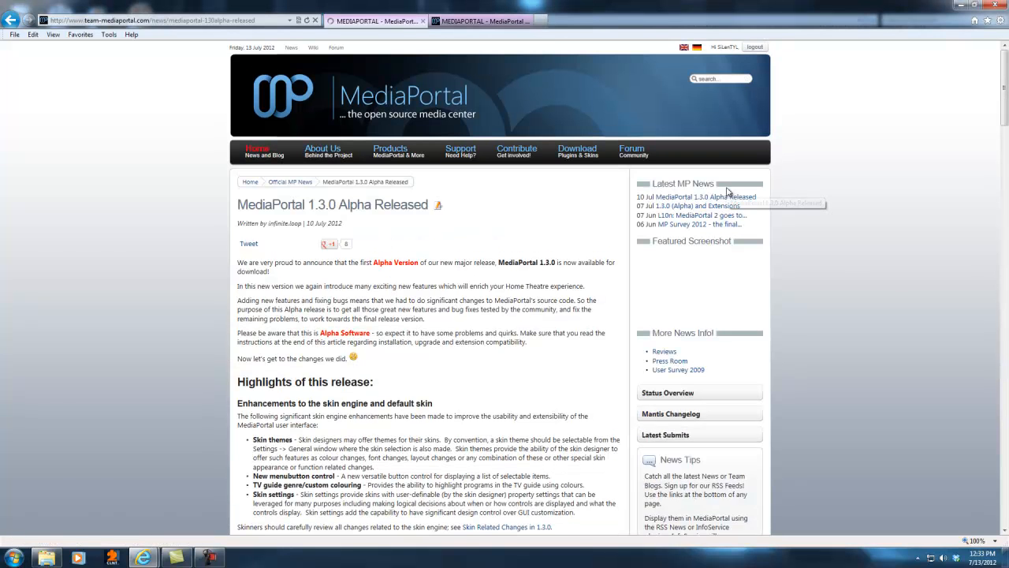
scroll(890, 287, down, 3)
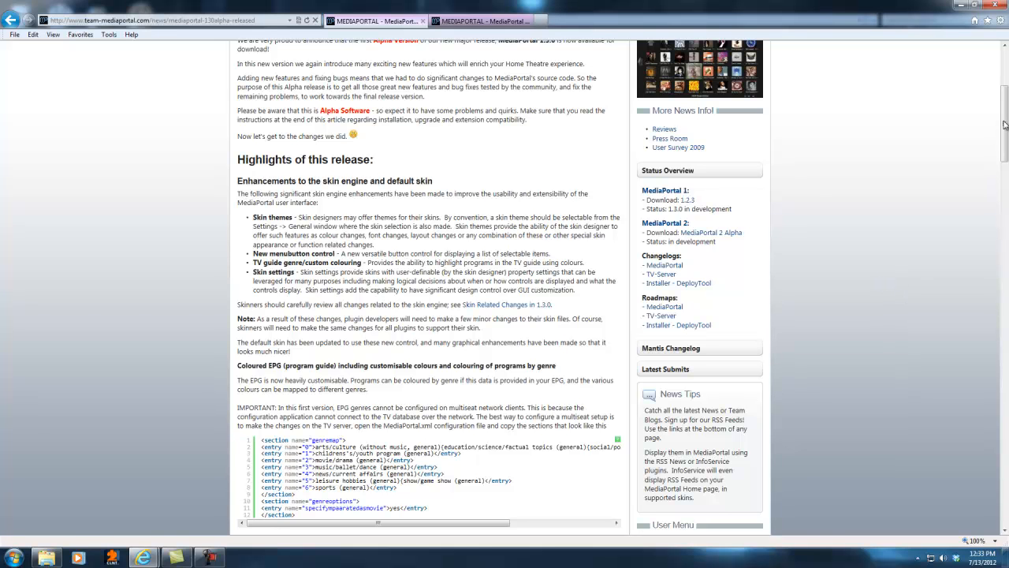
drag(1004, 124, 1000, 487)
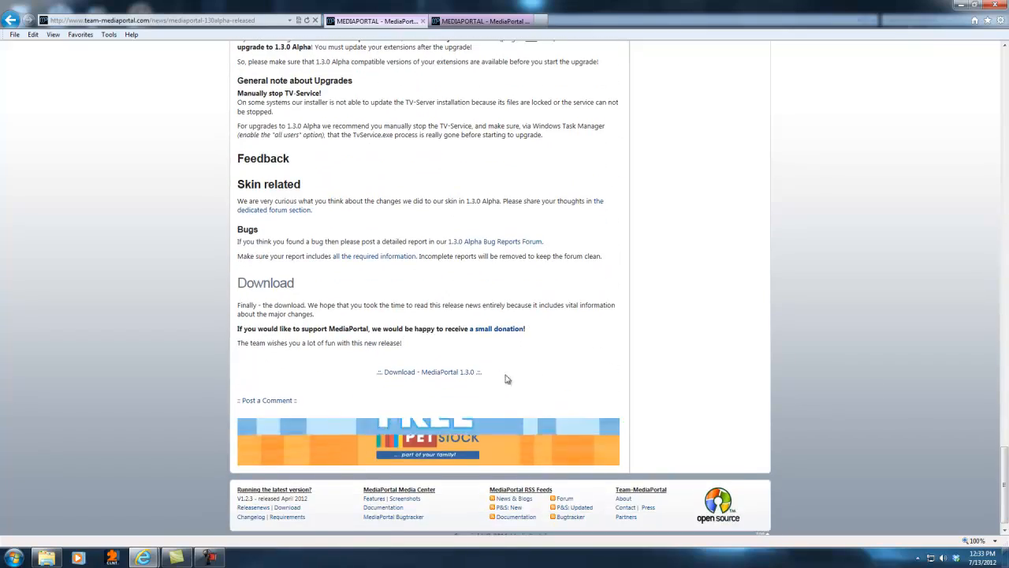
click(444, 376)
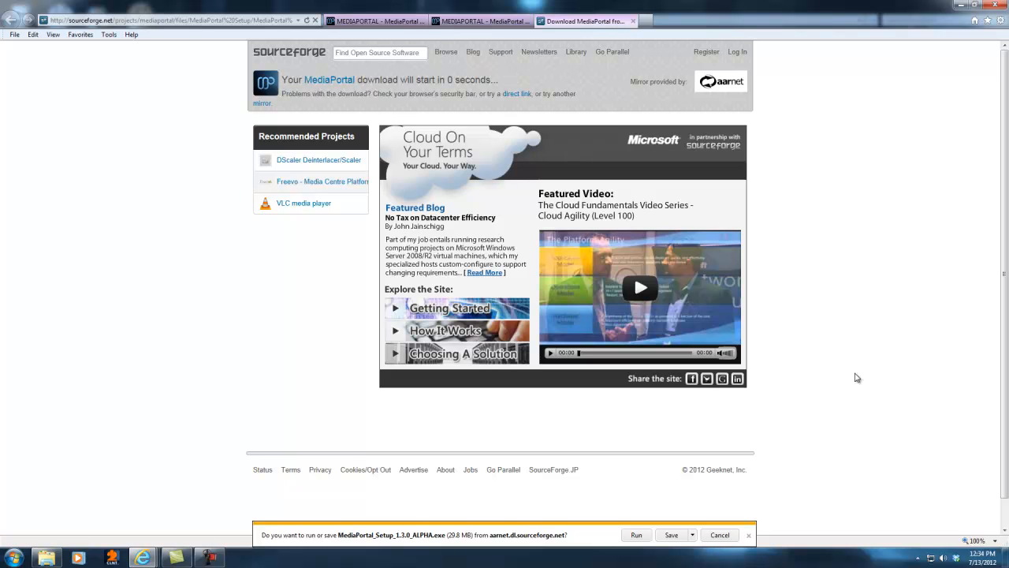
Step: Download and run MediaPortal_Setup_1.3.0_ALPHA.exe, overriding the SmartScreen Filter block
click(635, 535)
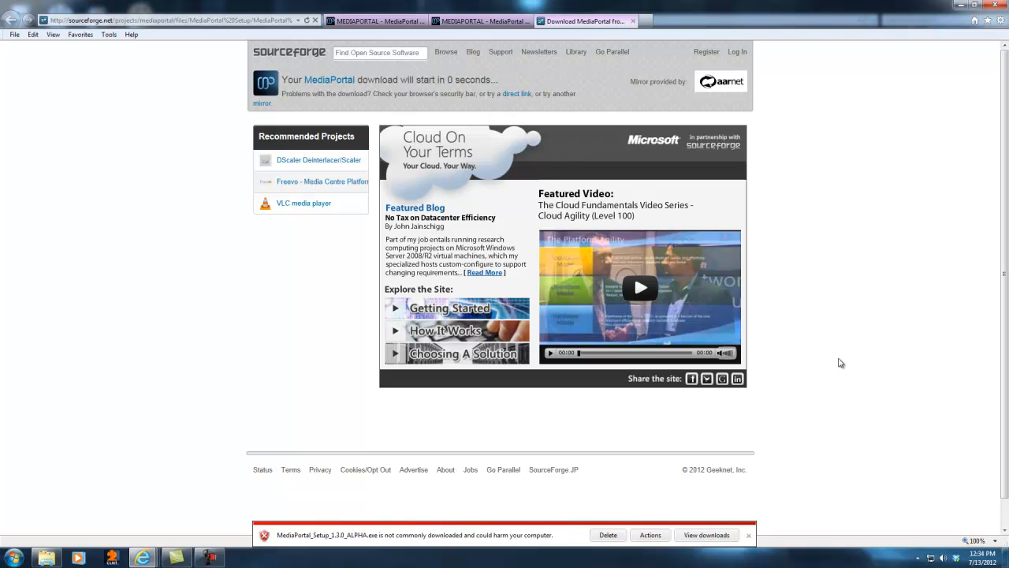
click(649, 534)
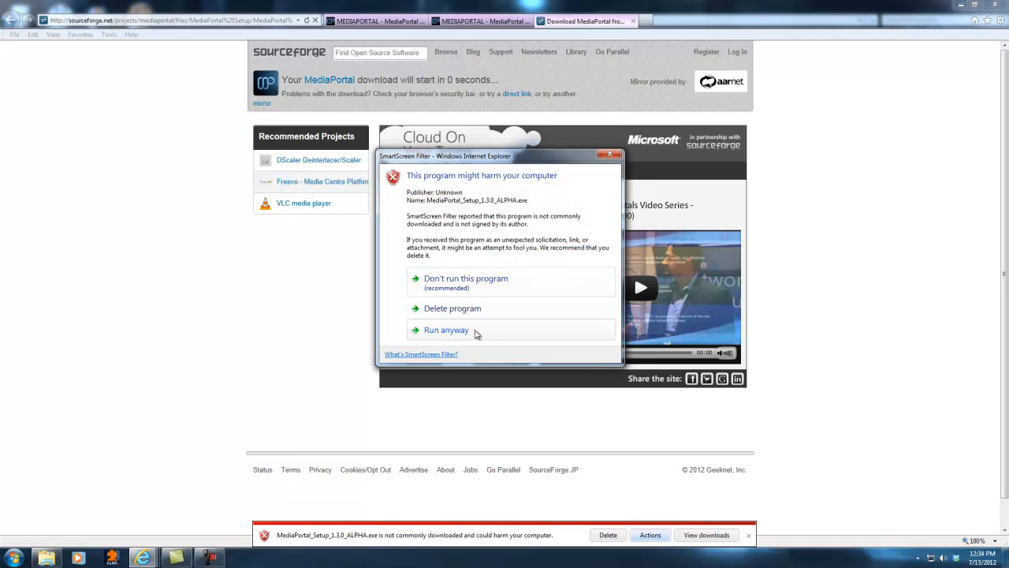
click(473, 330)
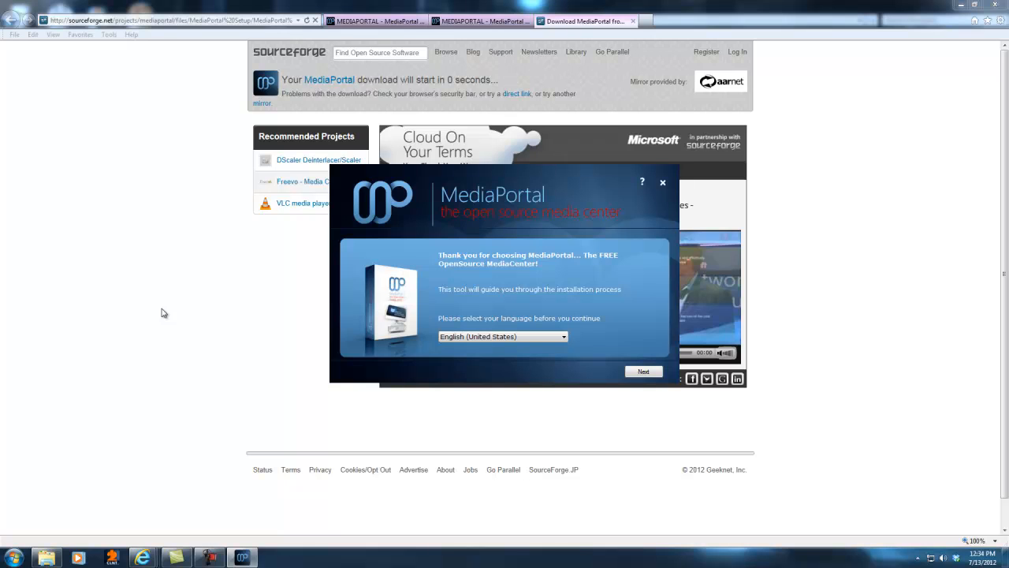
Step: Continue the MediaPortal setup in English (United States) with a fresh install and use of MediaPortal to watch TV
click(641, 377)
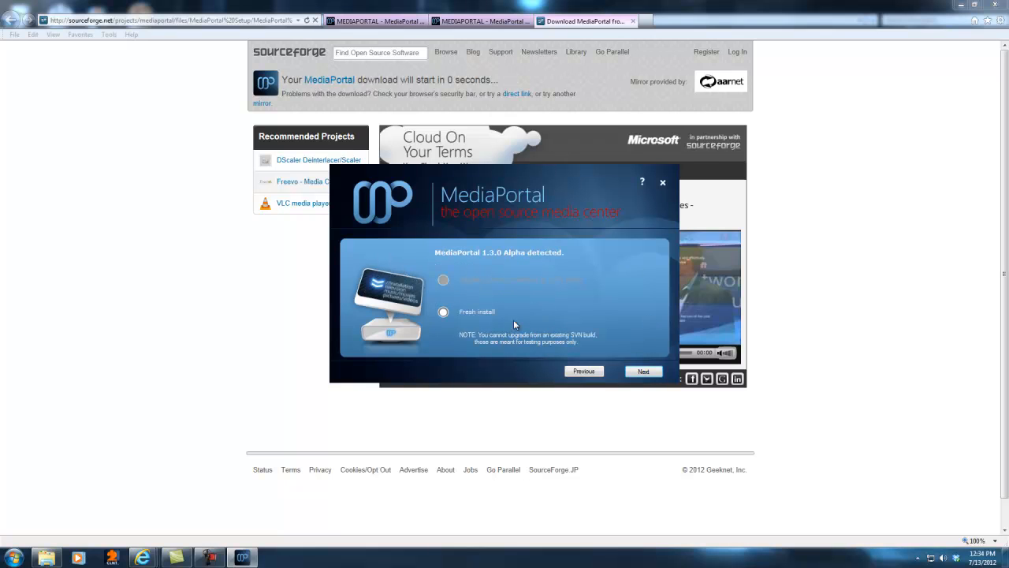
click(439, 313)
click(645, 372)
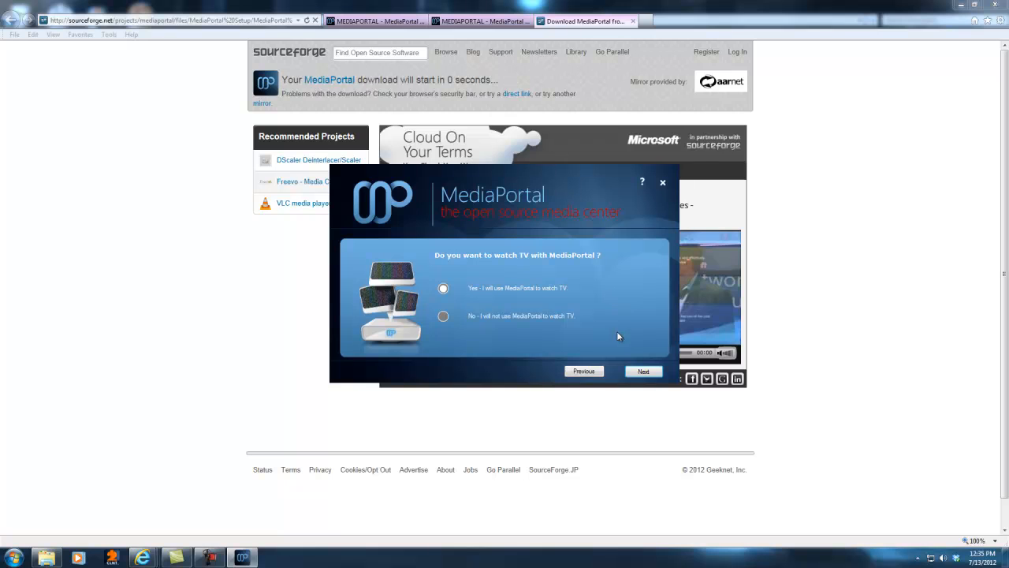
click(649, 374)
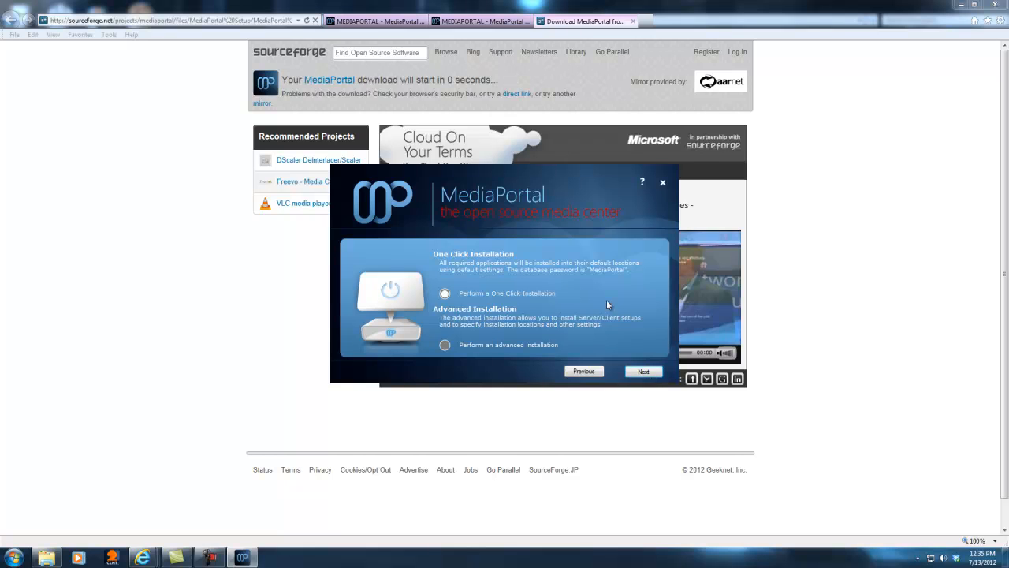
Step: Choose the advanced installation with the Singleseat setup
click(445, 345)
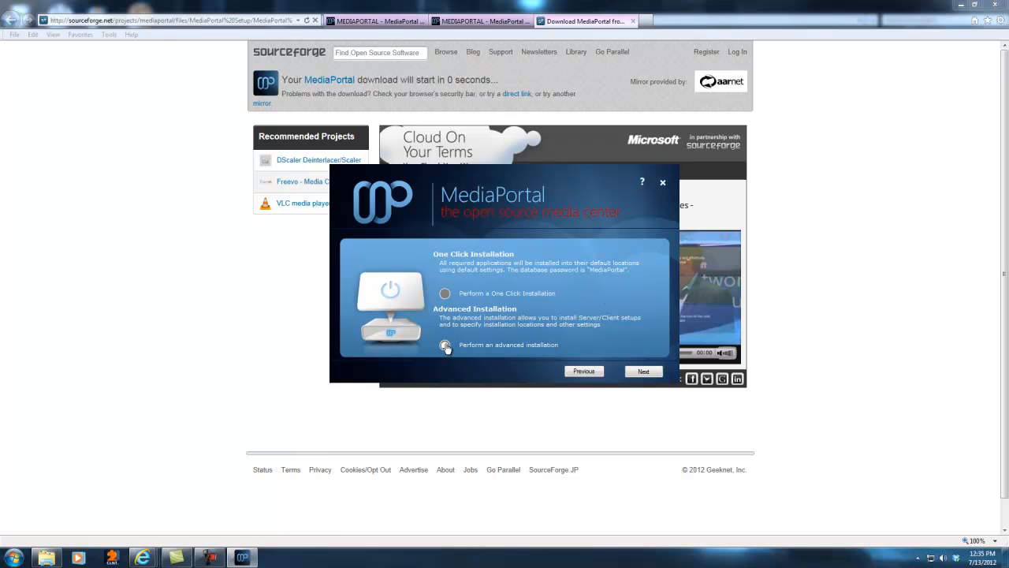
click(654, 375)
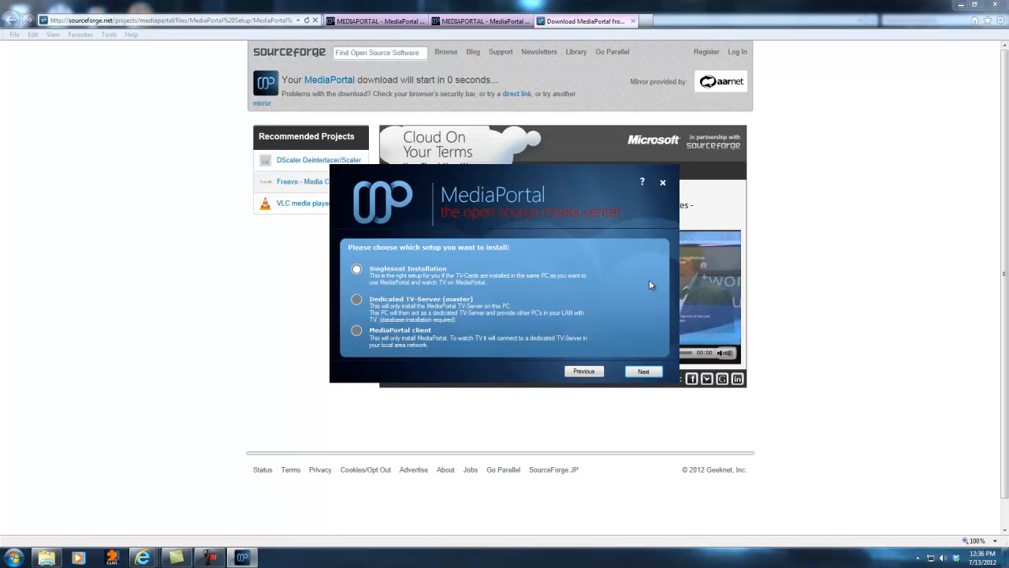
click(357, 301)
click(358, 333)
click(356, 270)
click(655, 377)
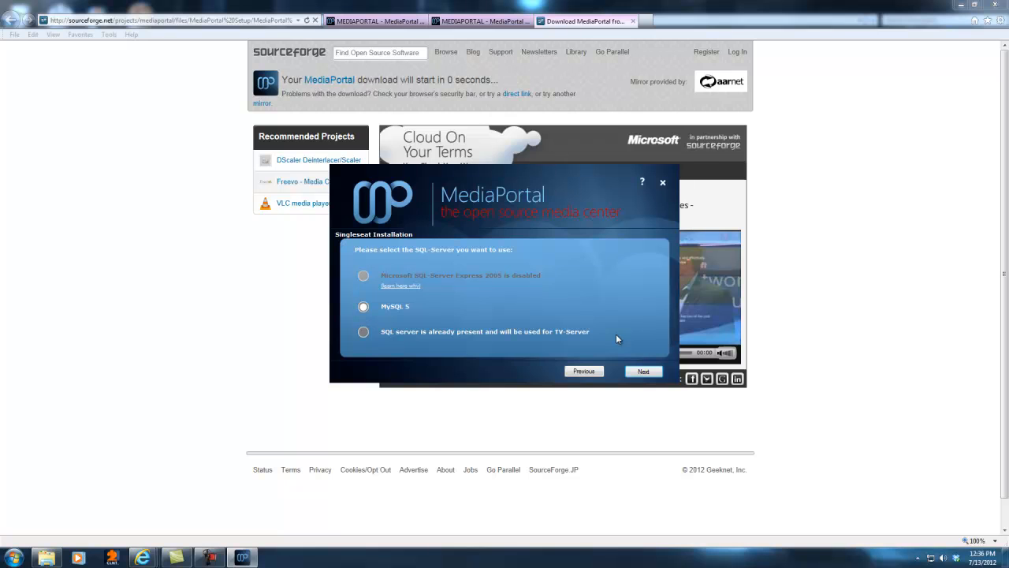
Step: Select the SQL server already present for TV-Server and accept the default MediaPortal and TV-Server directories and options
click(362, 332)
click(634, 375)
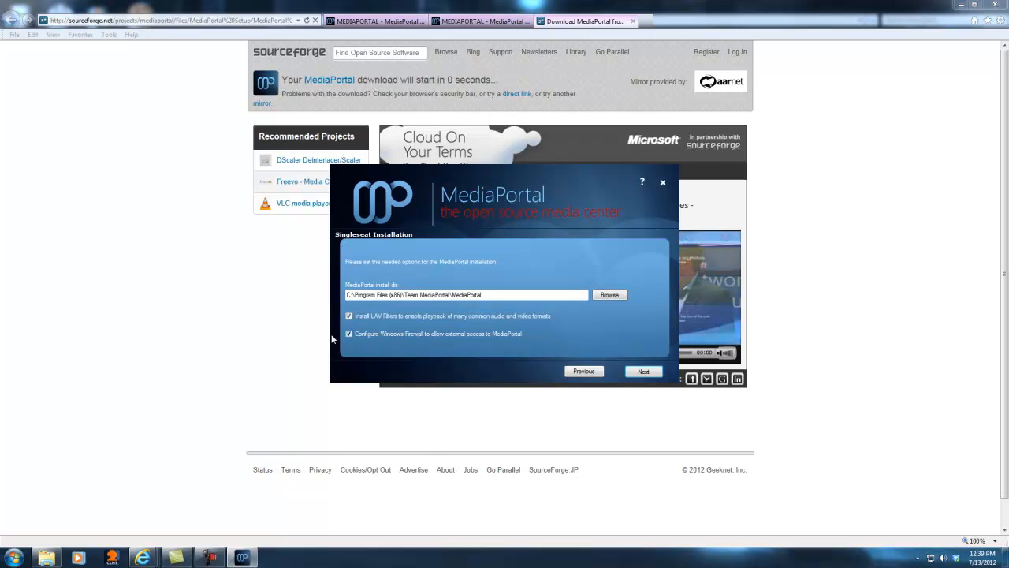
click(652, 372)
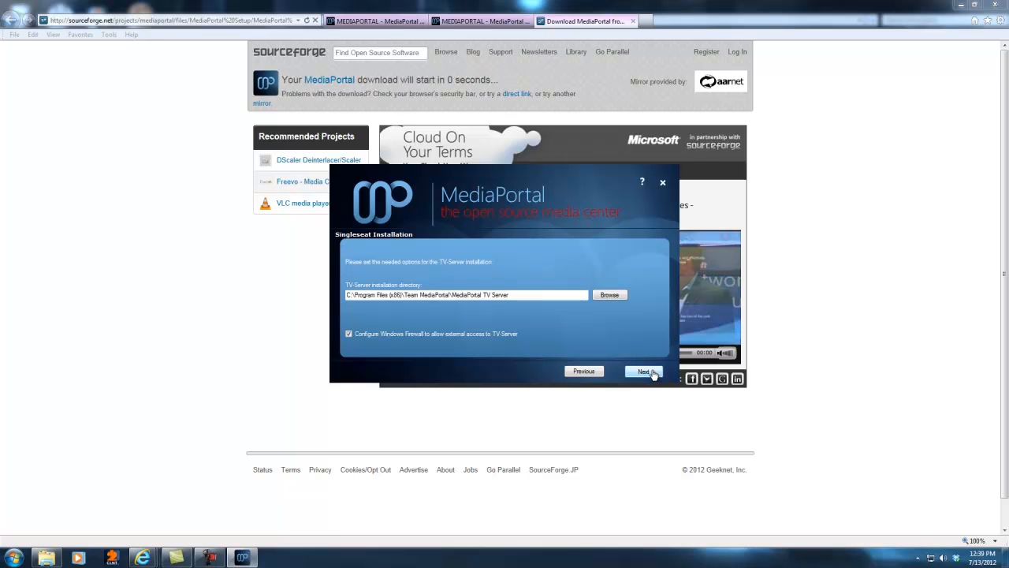
click(651, 372)
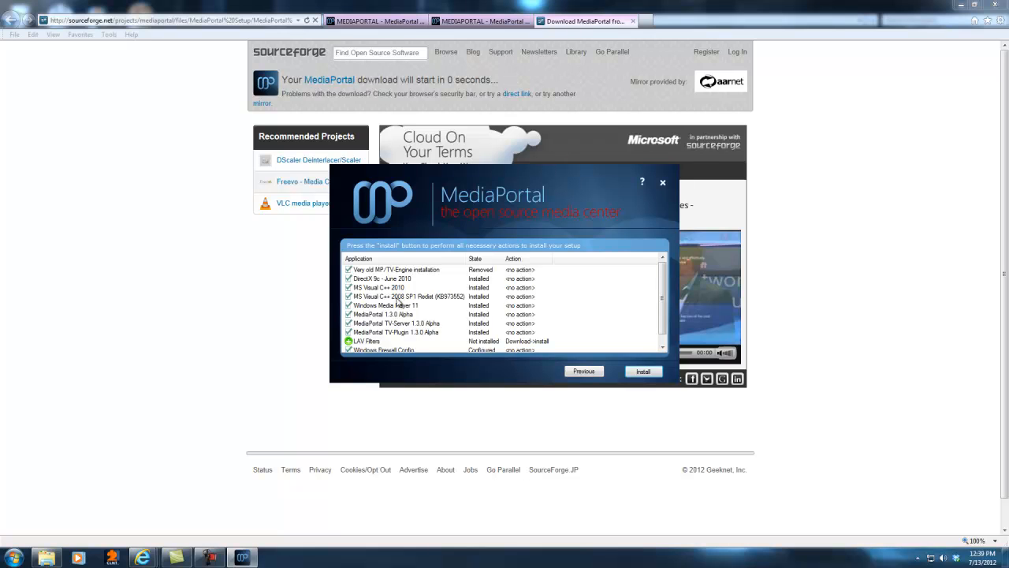
Step: Review the list of components in the installation summary and abort the MediaPortal installation
click(662, 348)
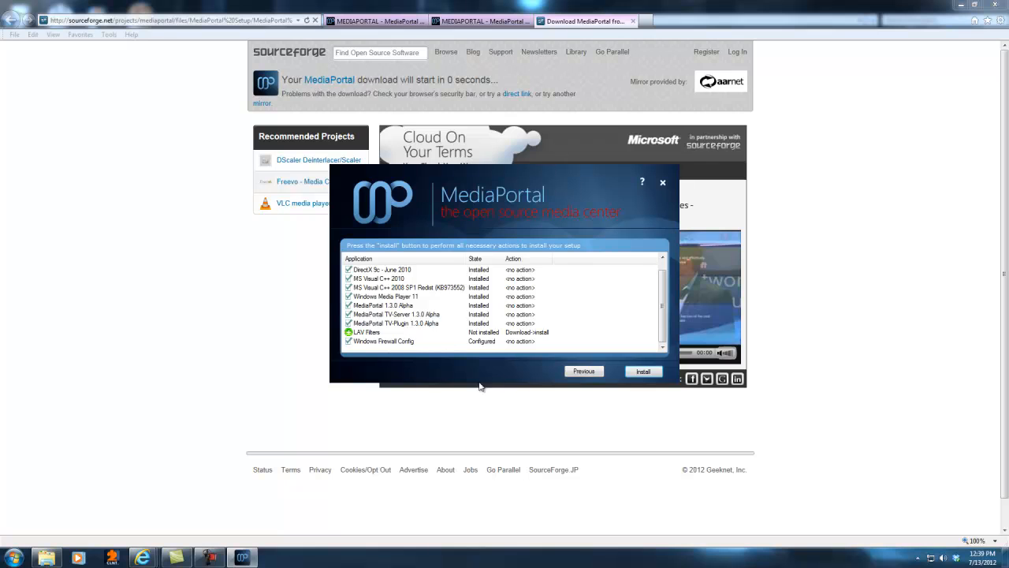
click(664, 185)
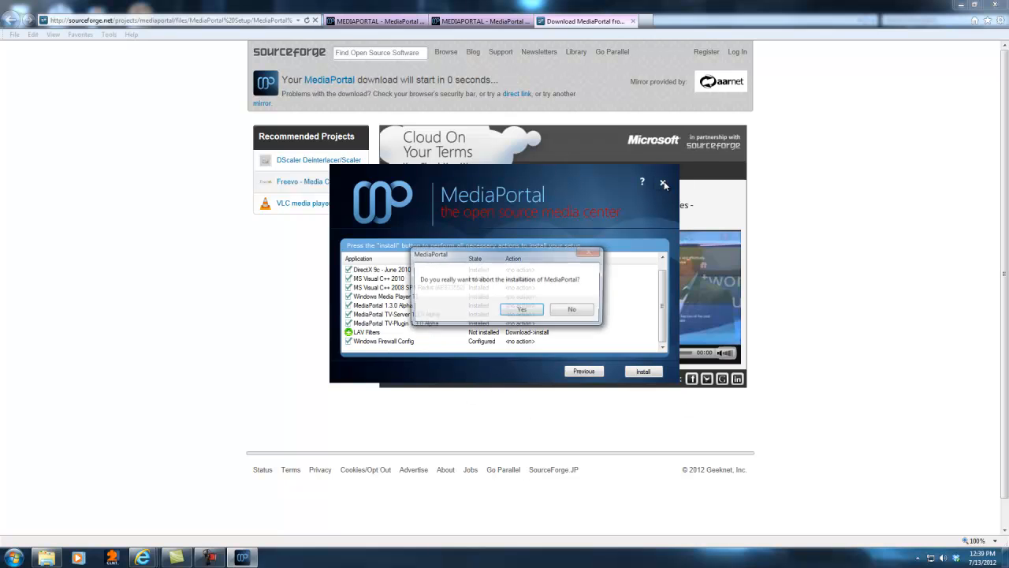
click(522, 310)
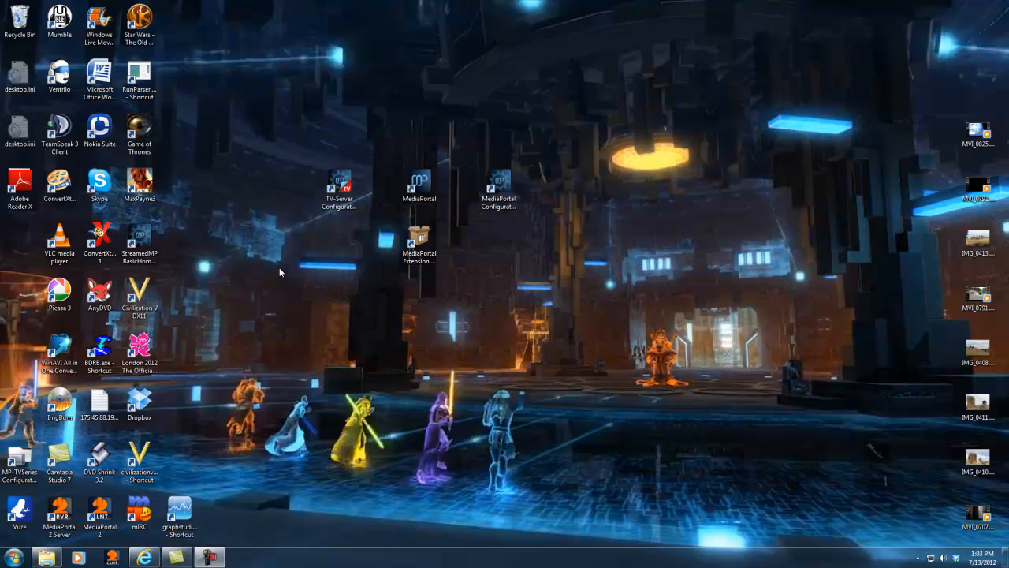
Step: Open TV-Server Configuration and show the scanning settings of the DVB-T FireDTV BDA tuner
click(348, 196)
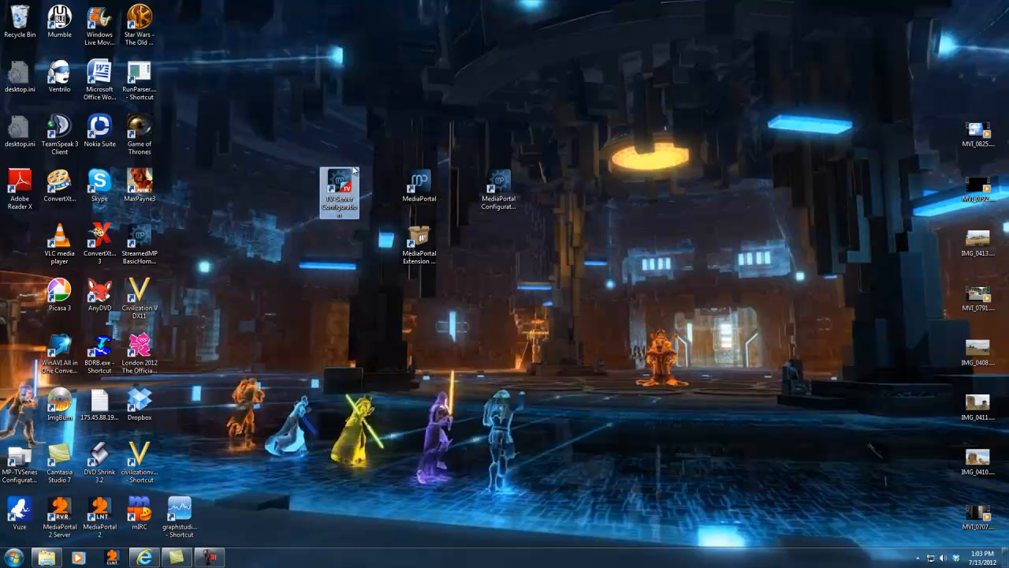
double_click(348, 195)
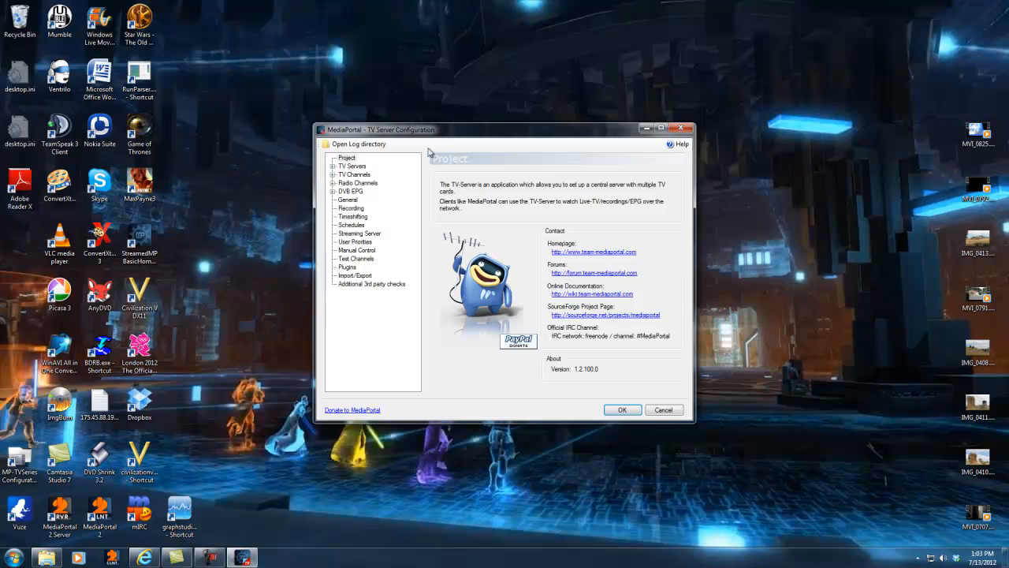
click(352, 166)
double_click(358, 174)
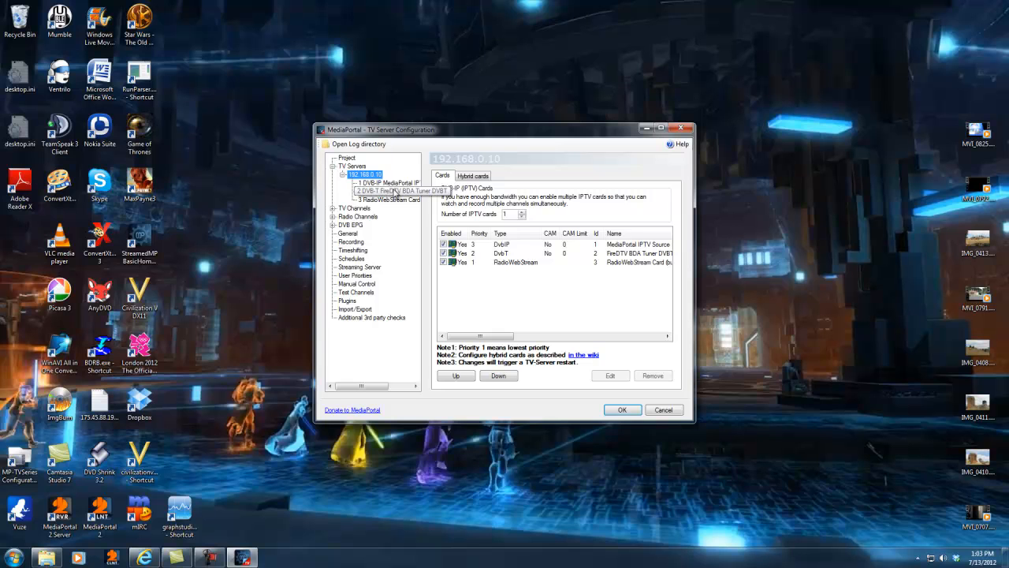
click(395, 192)
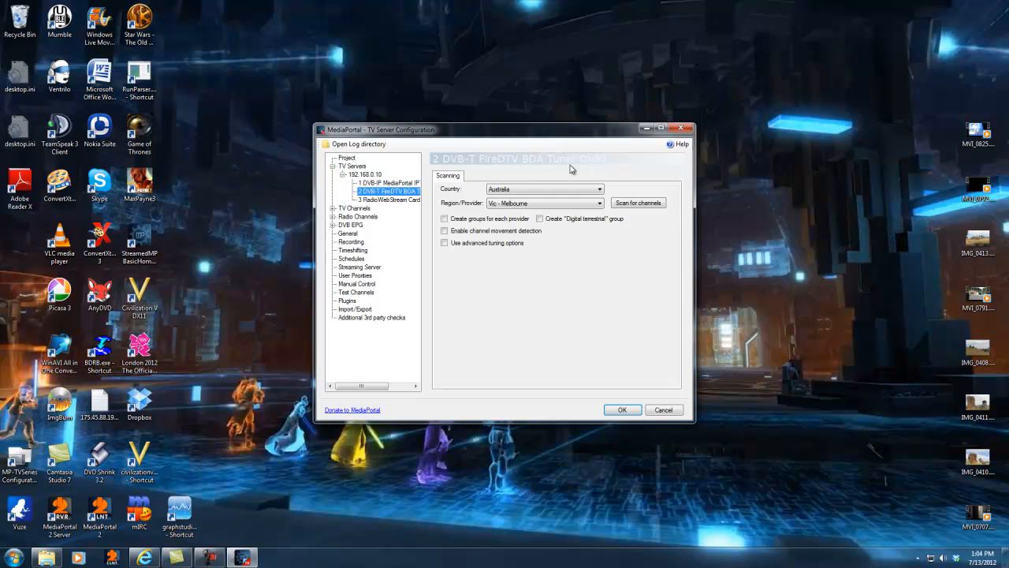
Step: Scan the DVB-T tuner for channels with country Australia and region Vic - Melbourne
click(530, 192)
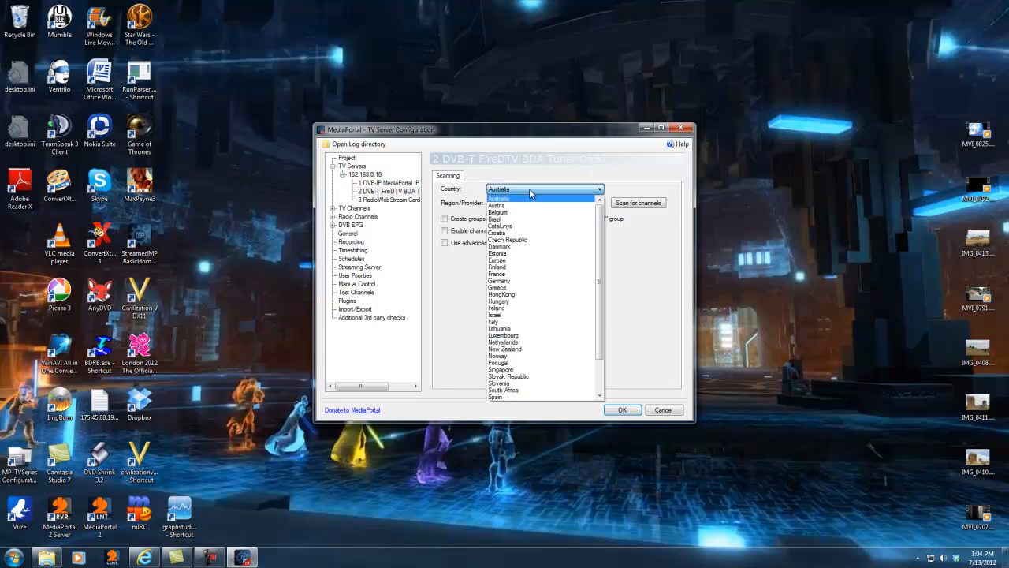
click(530, 193)
click(541, 205)
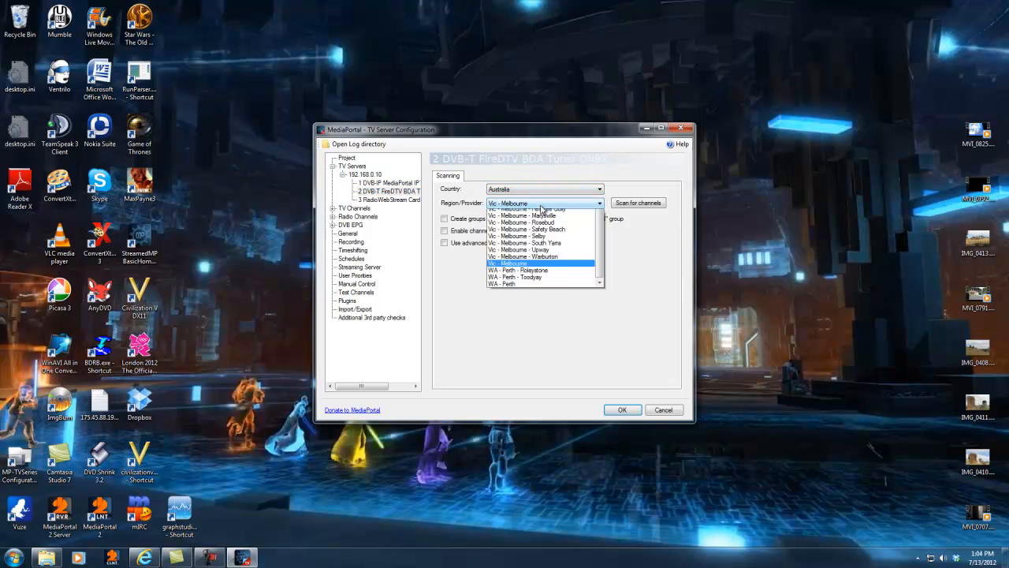
click(542, 206)
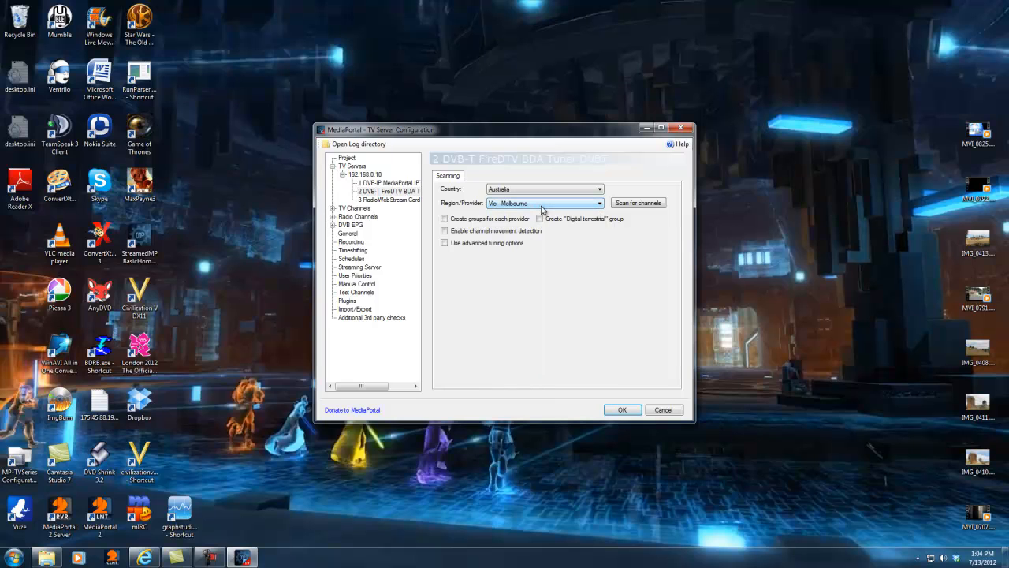
click(655, 204)
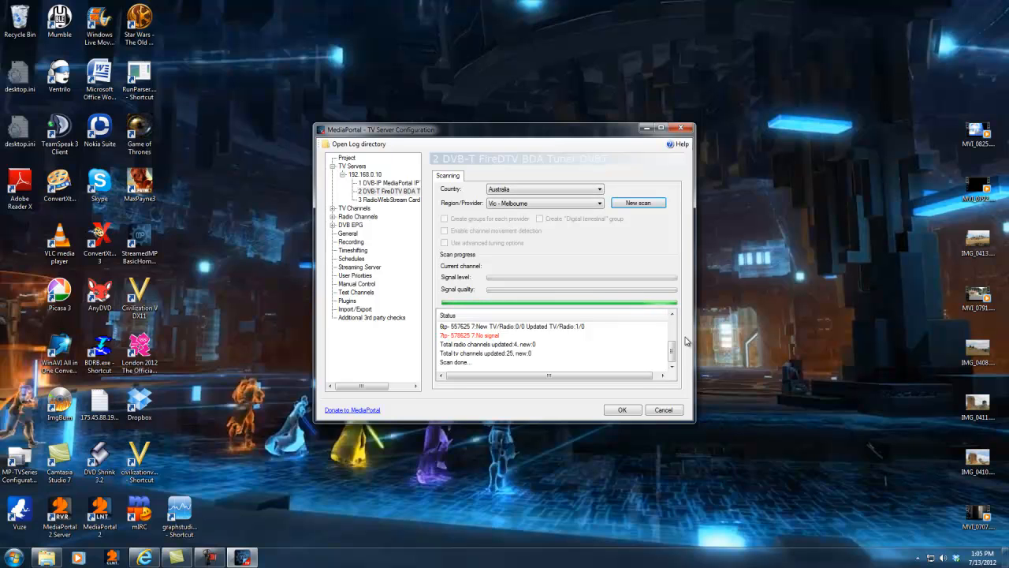
Step: Review the TV channels list, the MediaPortal group's channels and the naming prompt for a new channel group
click(354, 209)
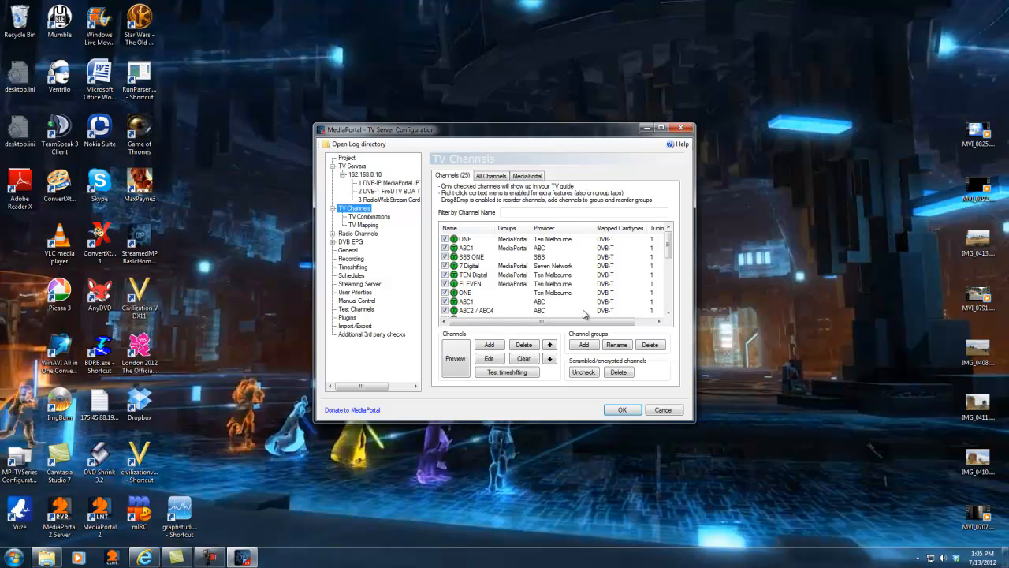
mouse_move(671, 248)
mouse_down()
mouse_move(673, 312)
mouse_move(676, 231)
mouse_up()
click(520, 178)
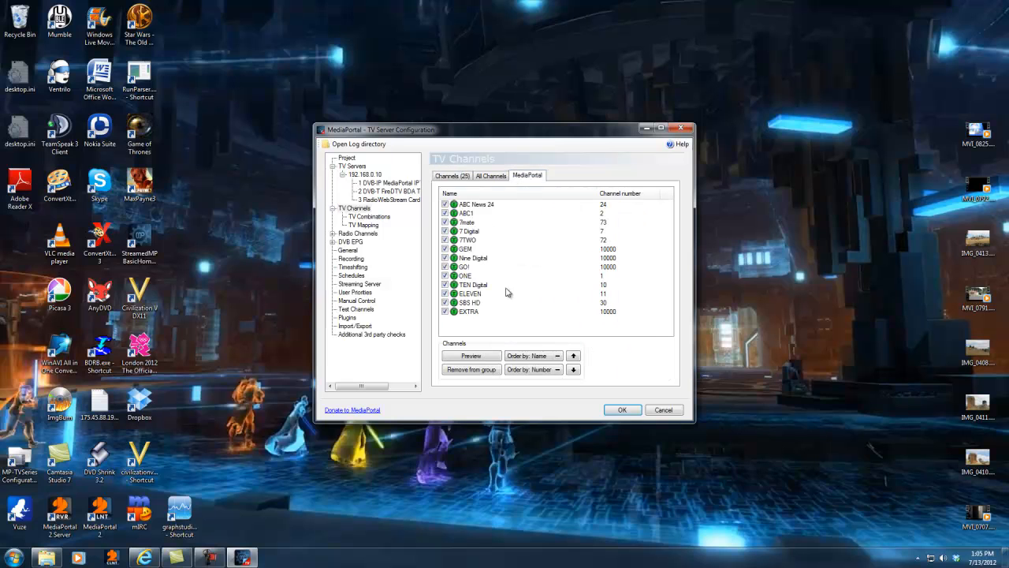
click(452, 179)
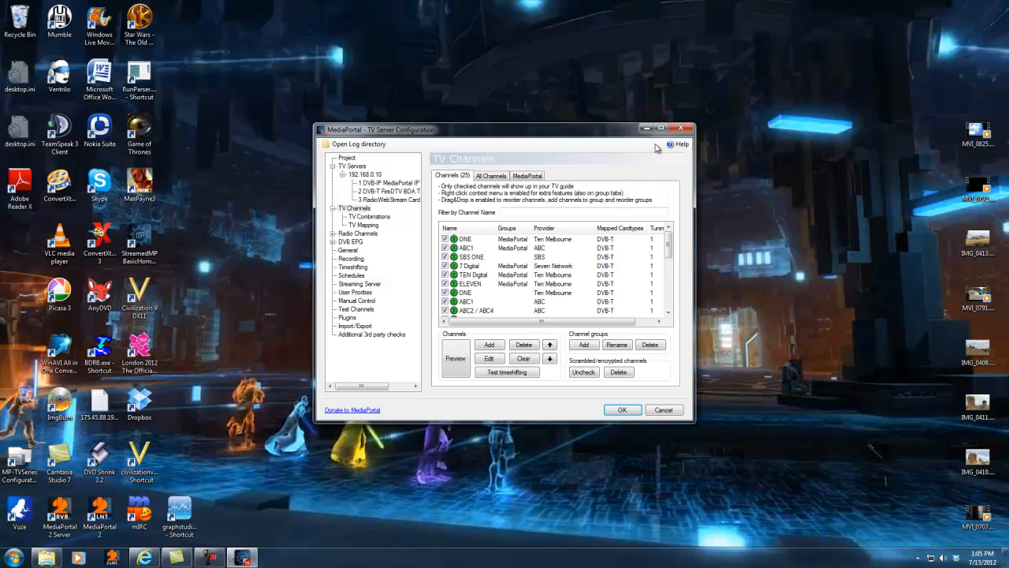
click(583, 346)
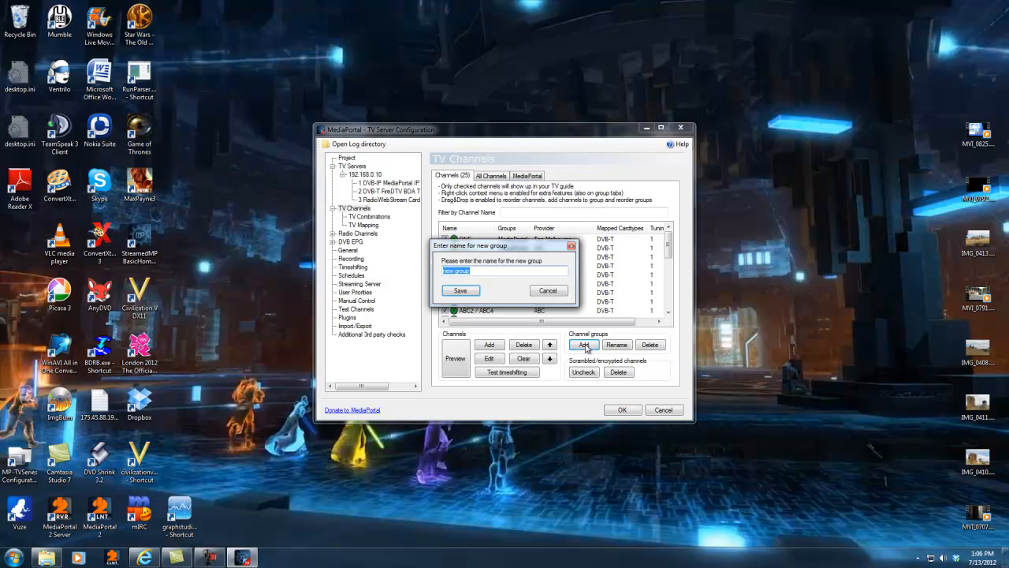
click(542, 291)
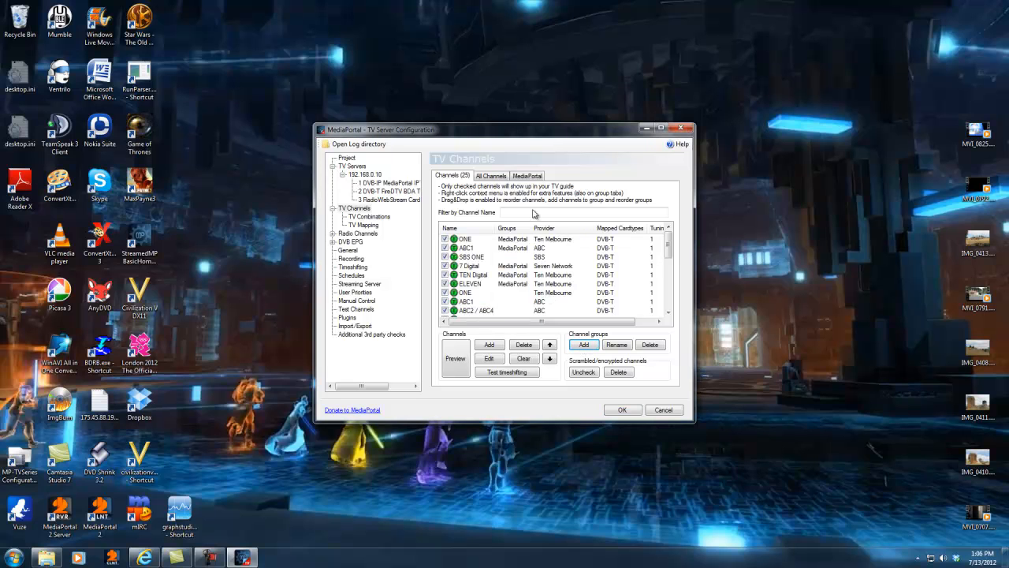
Step: Add the first channel, ONE from Ten Melbourne, to the MediaPortal channel group
click(470, 242)
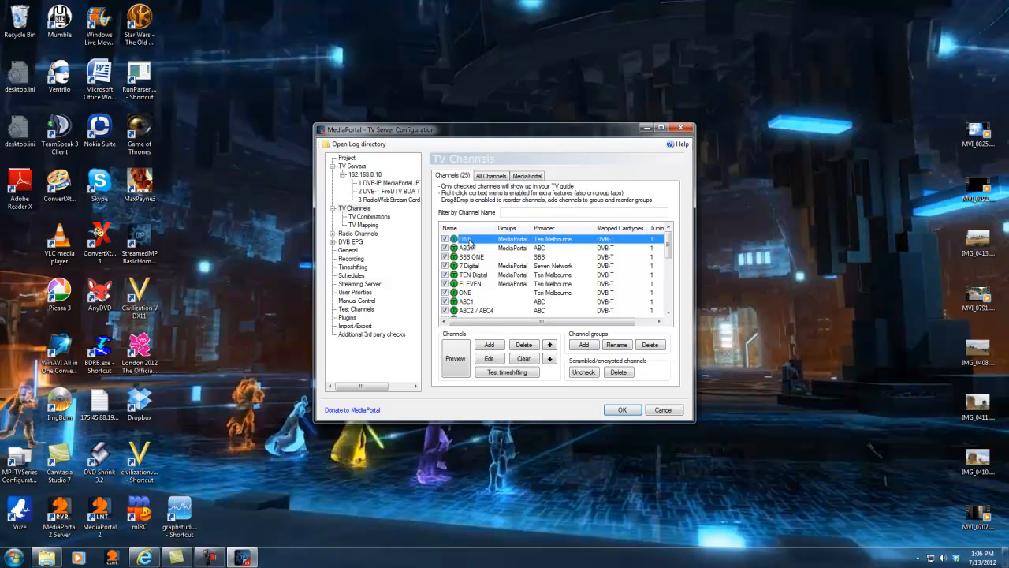
right_click(474, 242)
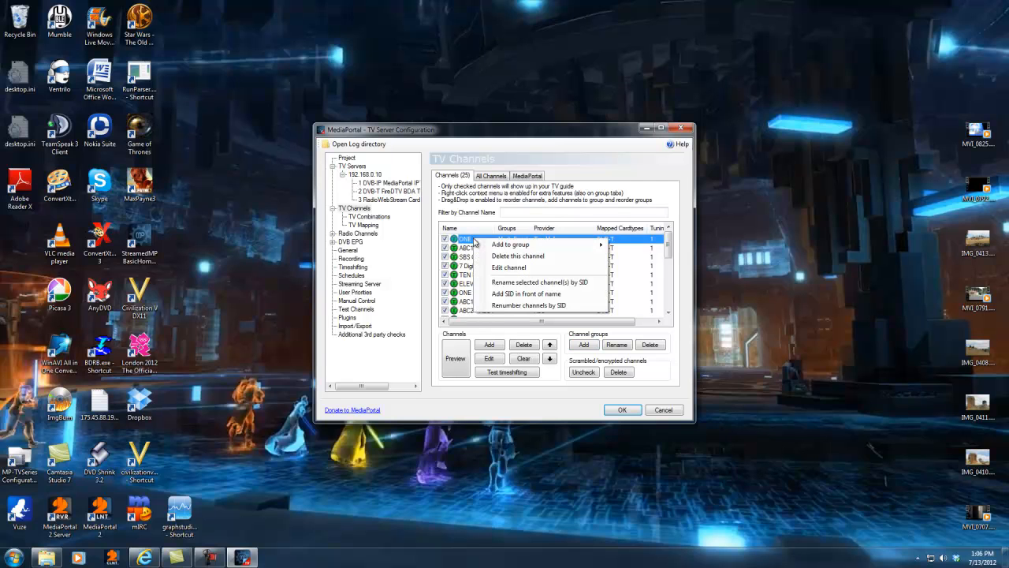
mouse_move(518, 247)
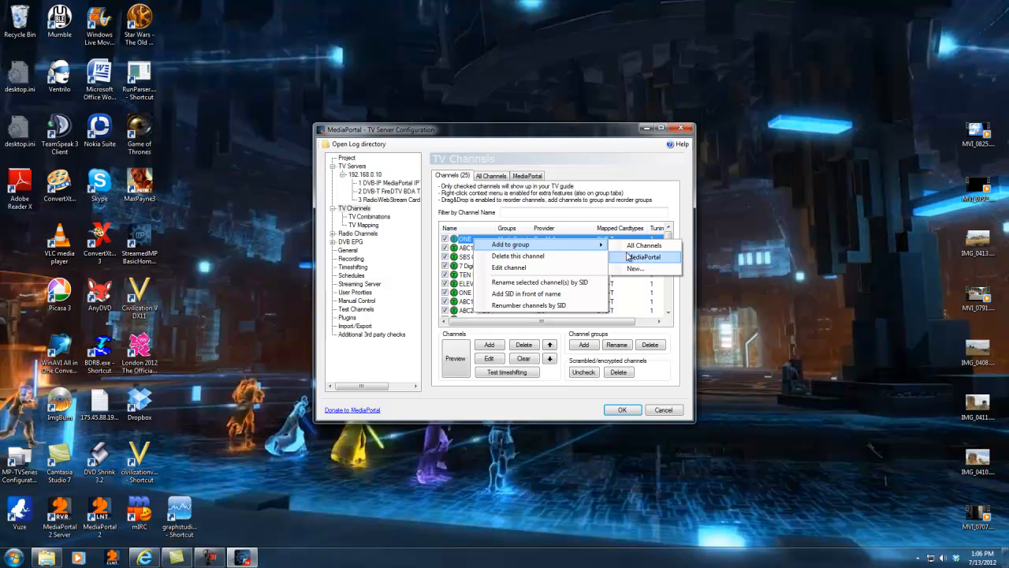
click(648, 259)
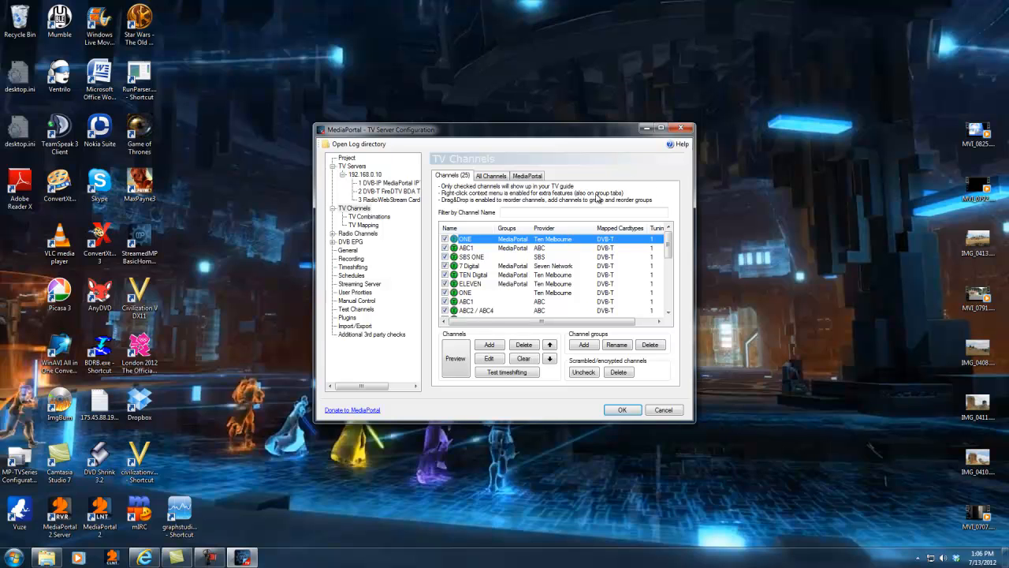
Step: Examine the channels in the MediaPortal group one by one, from ABC News 24 down to ONE
click(534, 177)
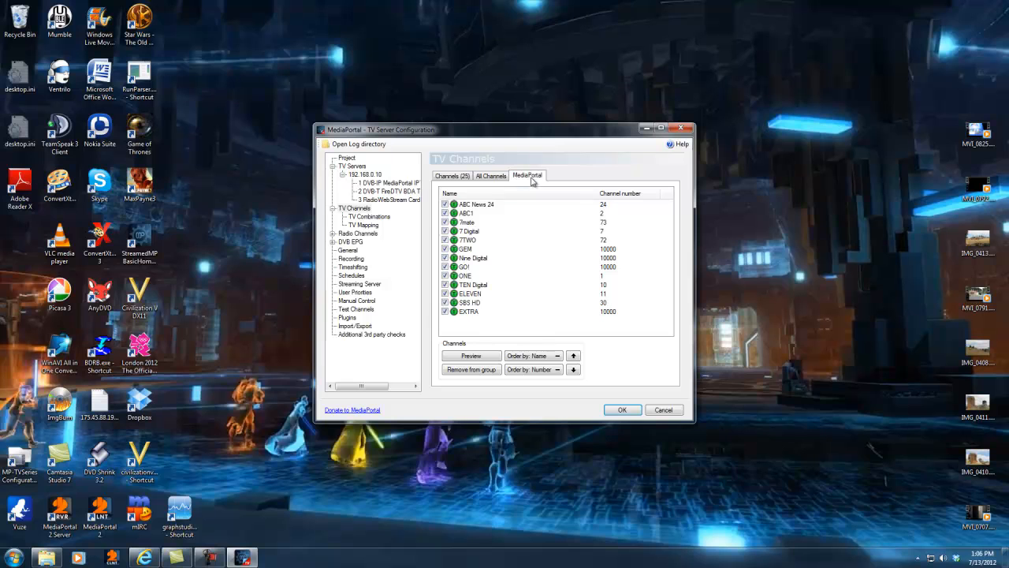
click(476, 206)
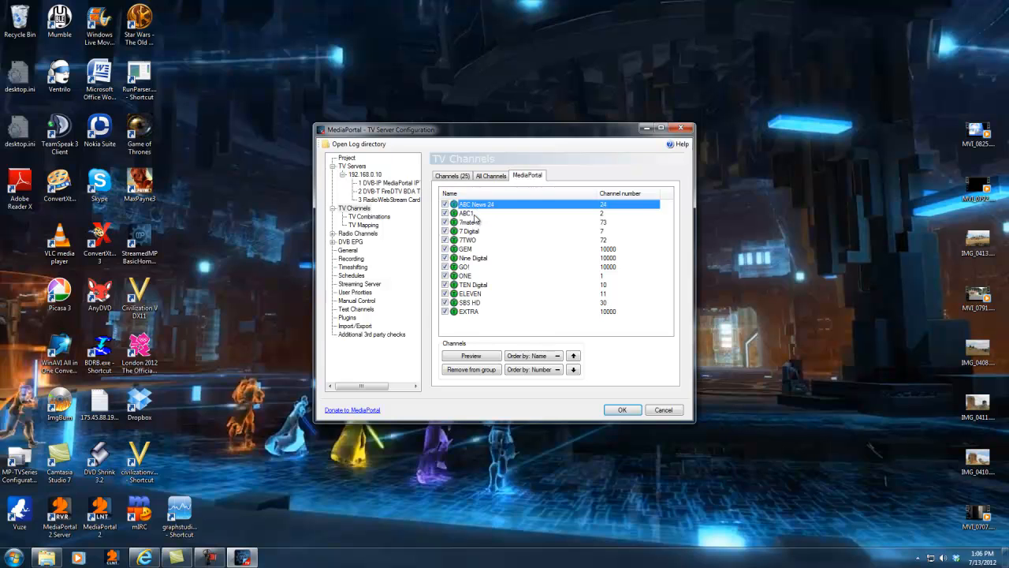
click(476, 215)
click(476, 223)
click(482, 232)
click(484, 240)
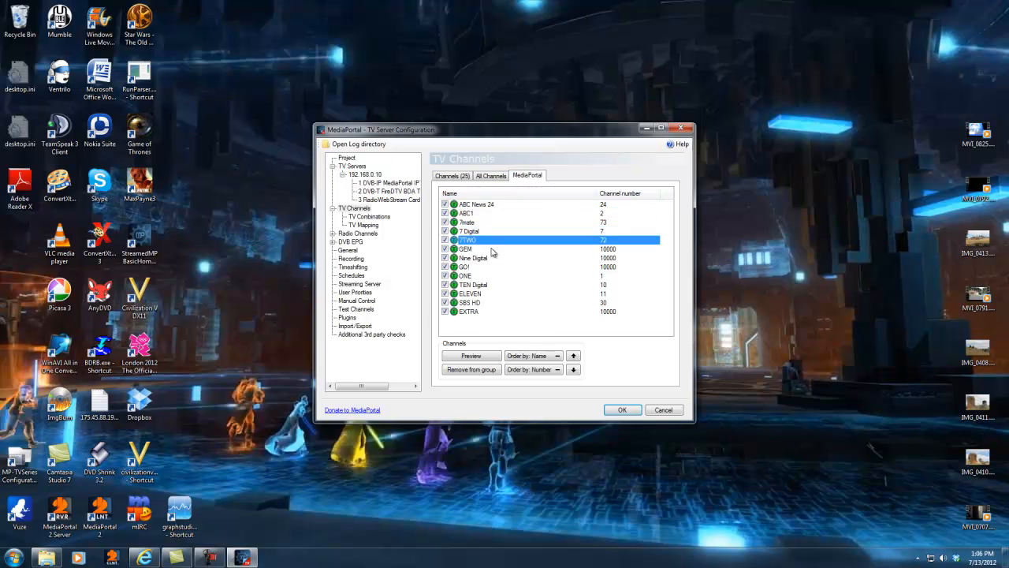
click(490, 249)
click(497, 258)
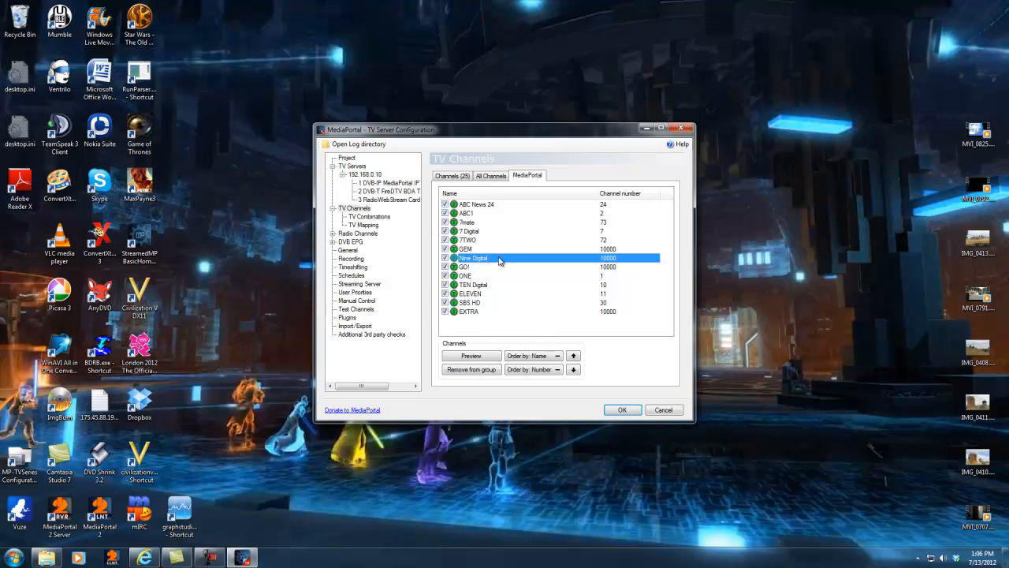
click(504, 267)
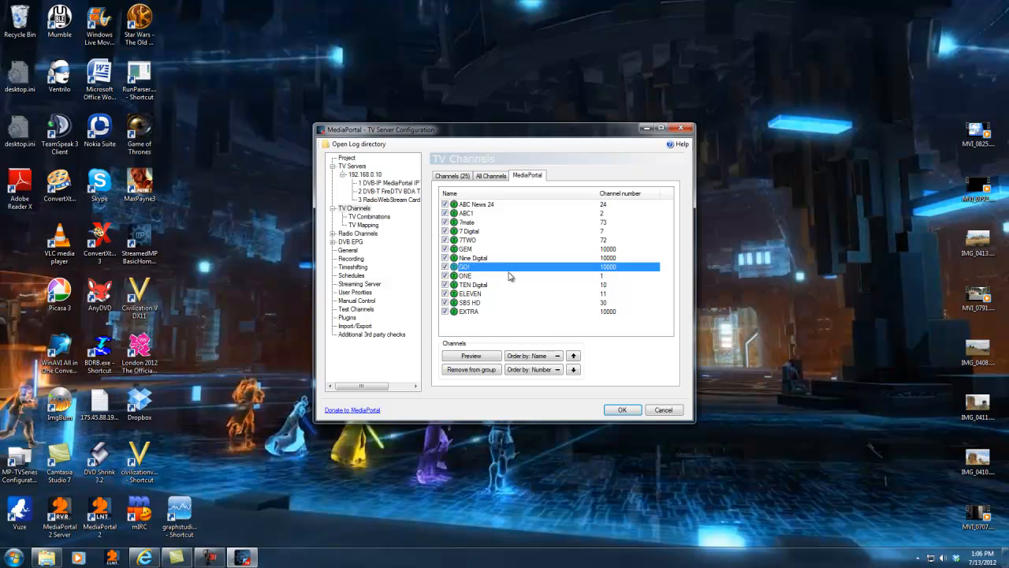
click(513, 277)
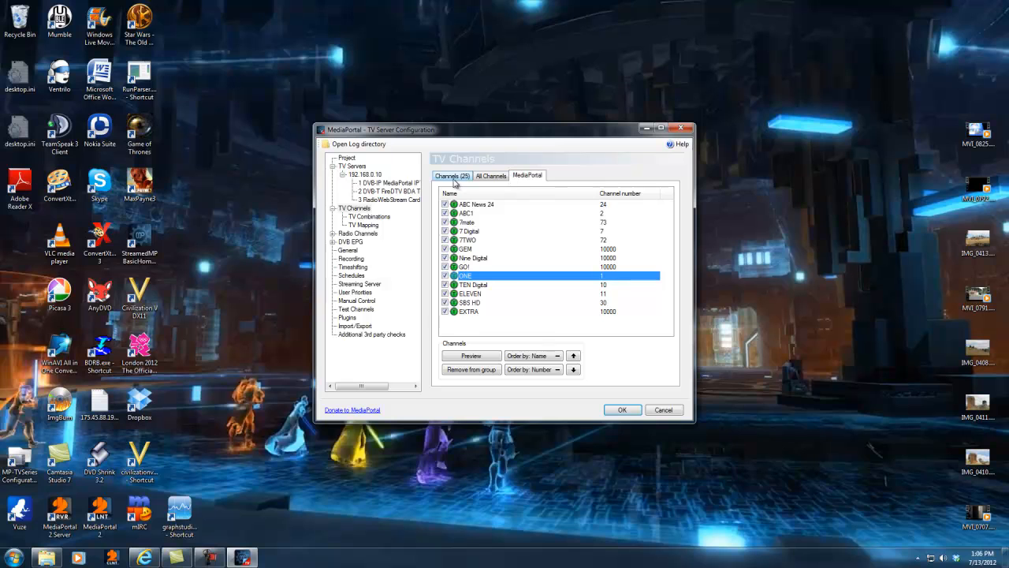
Step: Review the radio channels list and the DVB EPG settings, including the TV and radio EPG grabber pages
click(356, 234)
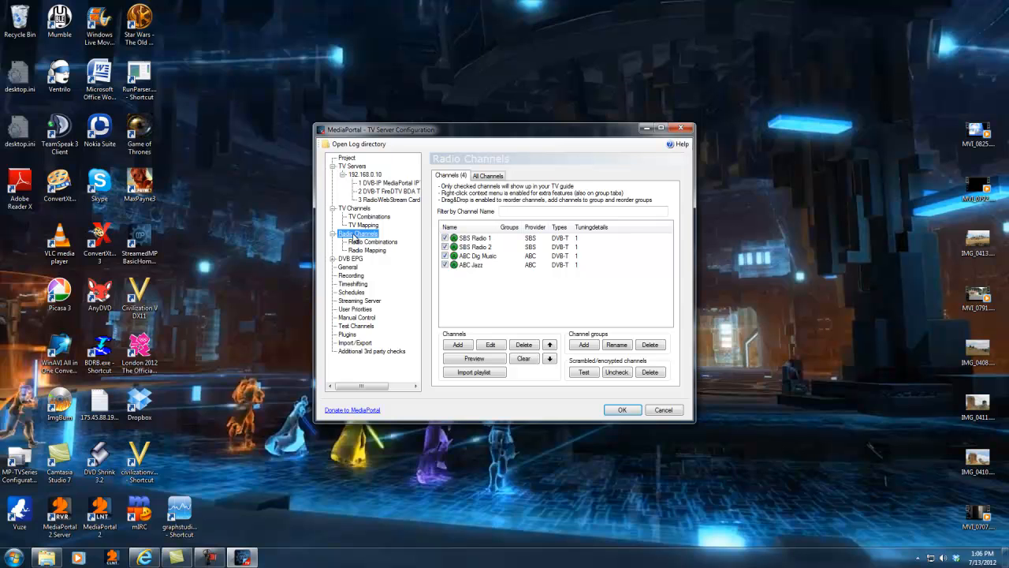
click(353, 258)
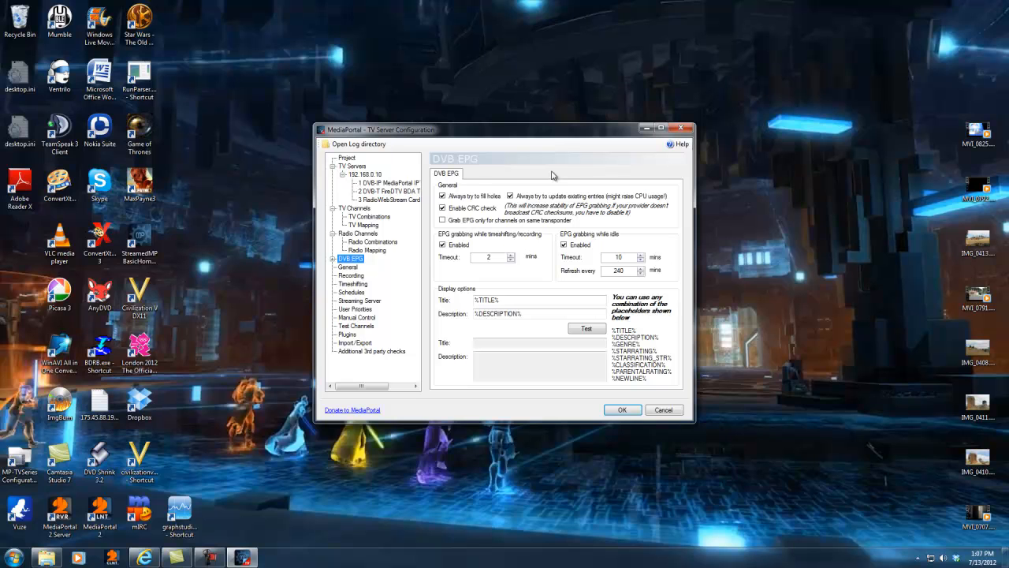
double_click(360, 260)
click(377, 270)
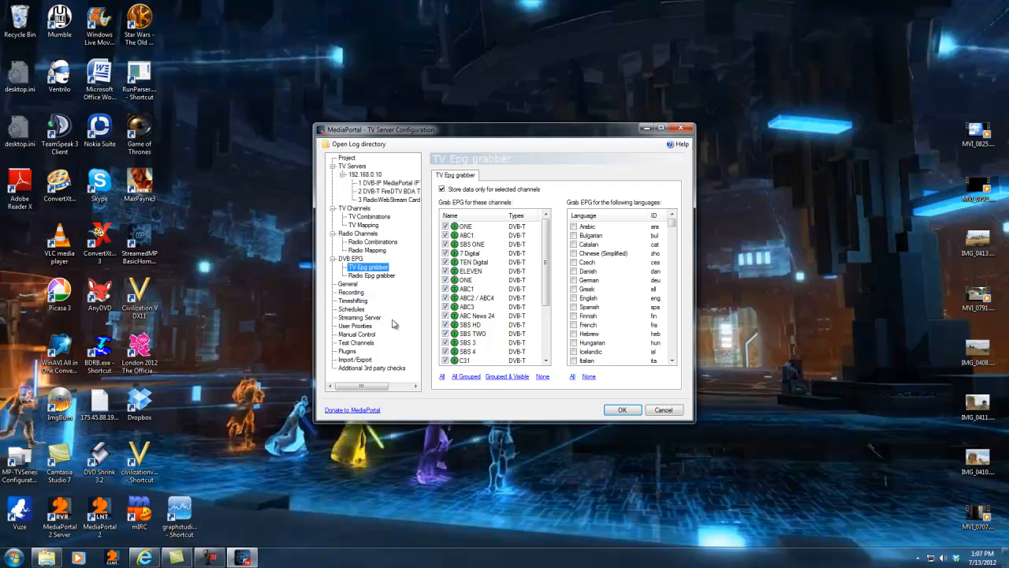
click(373, 275)
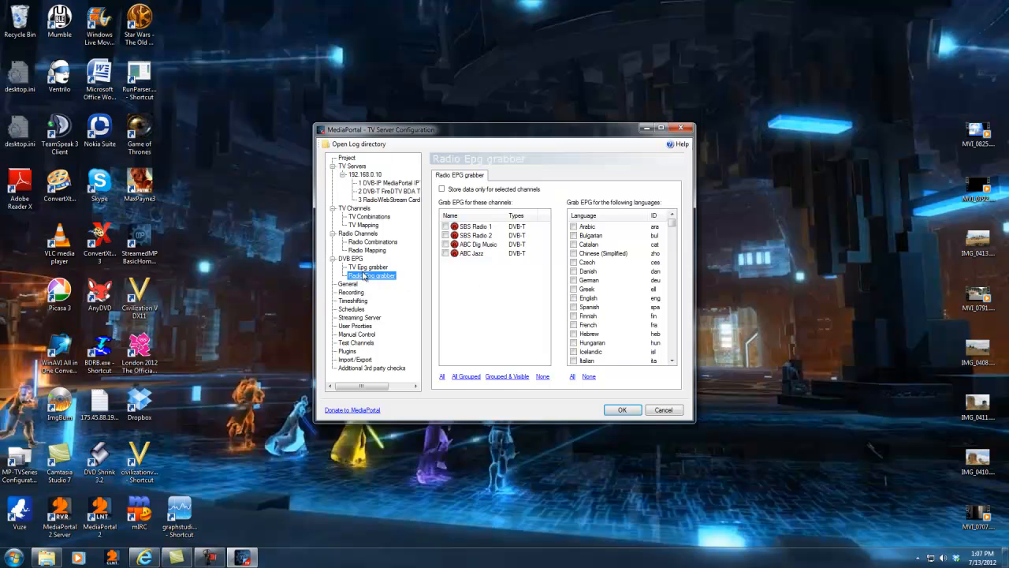
Step: Review the general TV Server settings for the application, channel scanning and software encoders
click(348, 285)
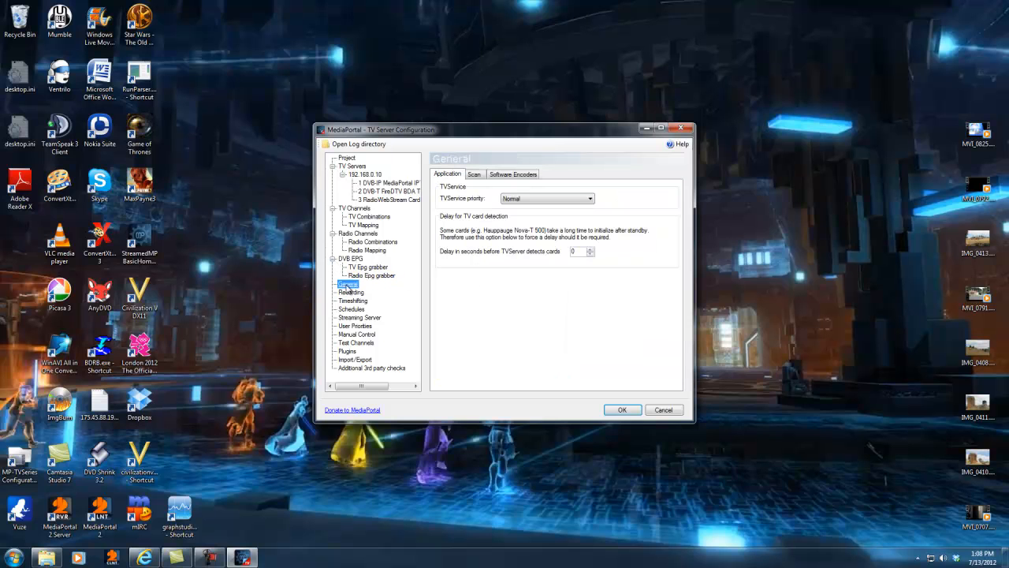
click(476, 174)
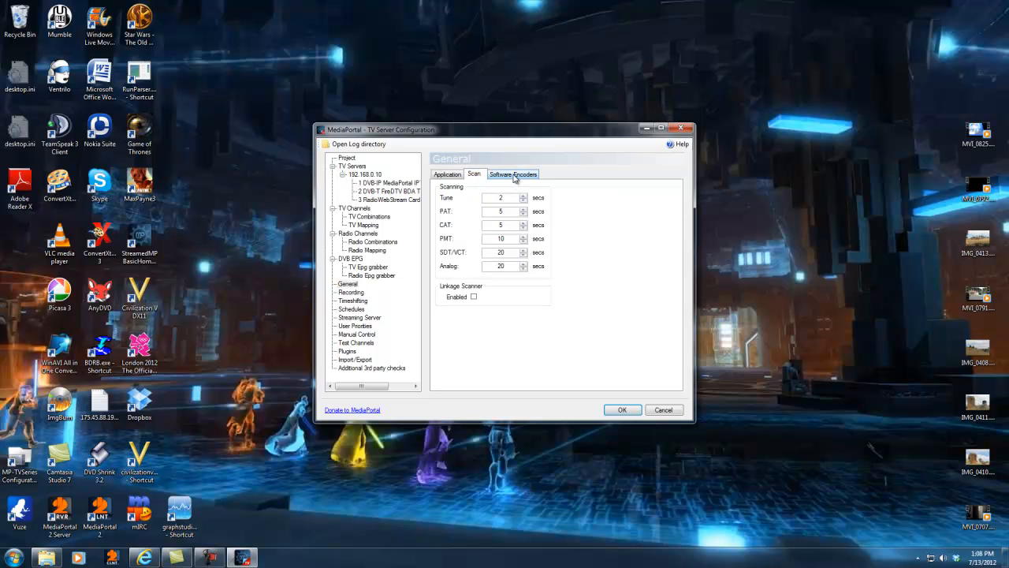
click(513, 174)
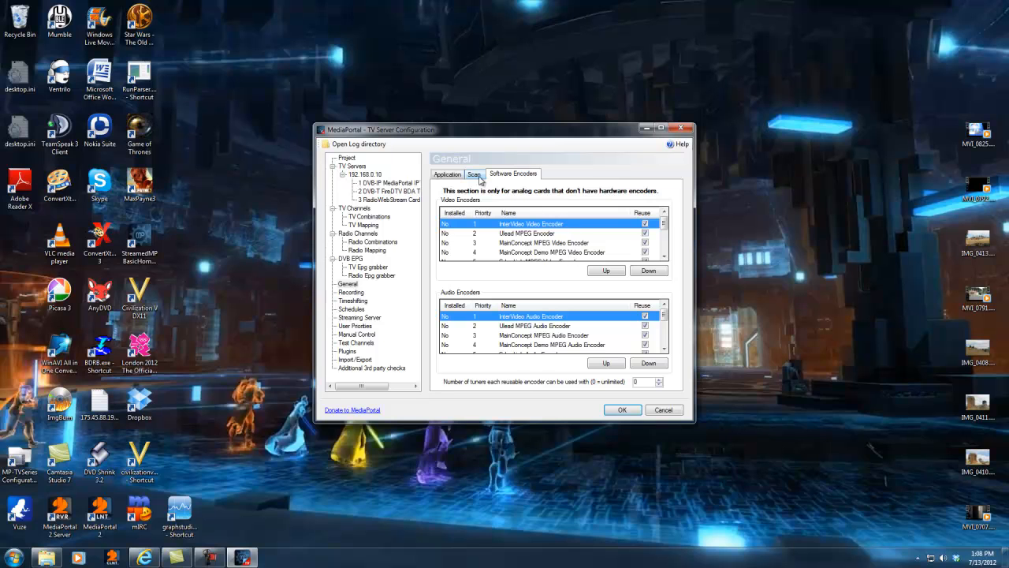
click(475, 175)
click(451, 181)
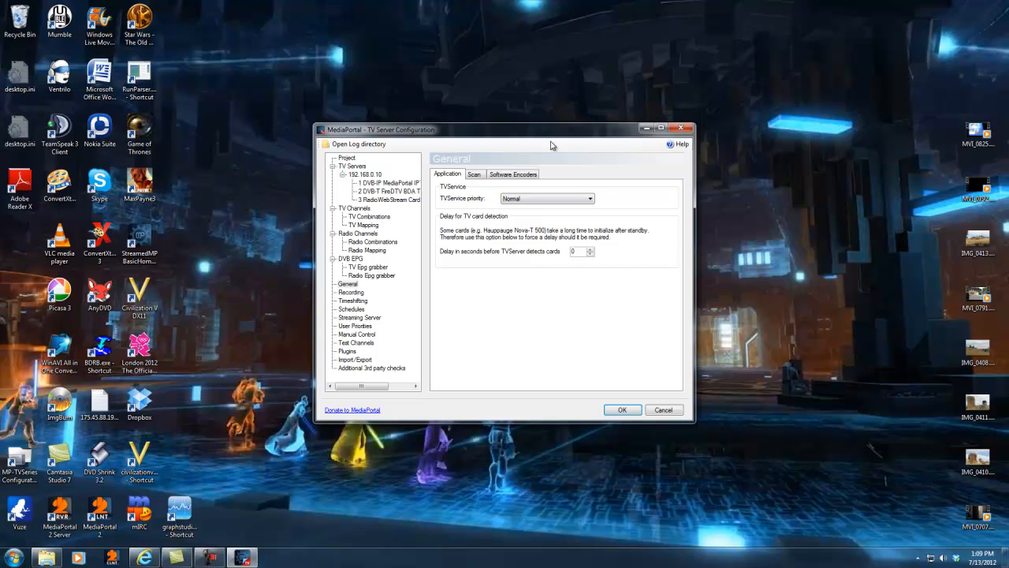
Step: Review the recording settings, including custom paths and filenames and the disk quota
click(359, 294)
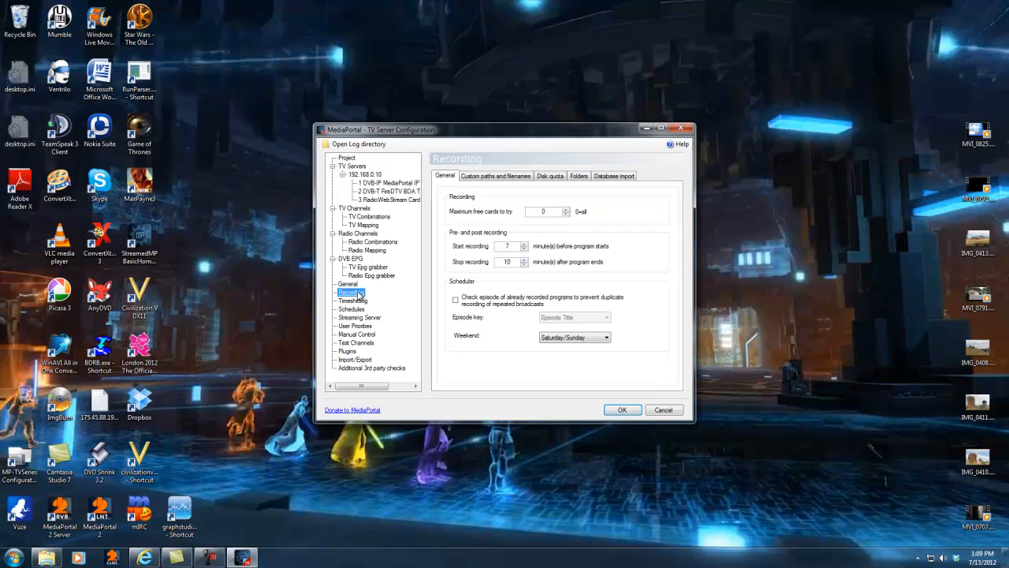
click(522, 177)
click(549, 178)
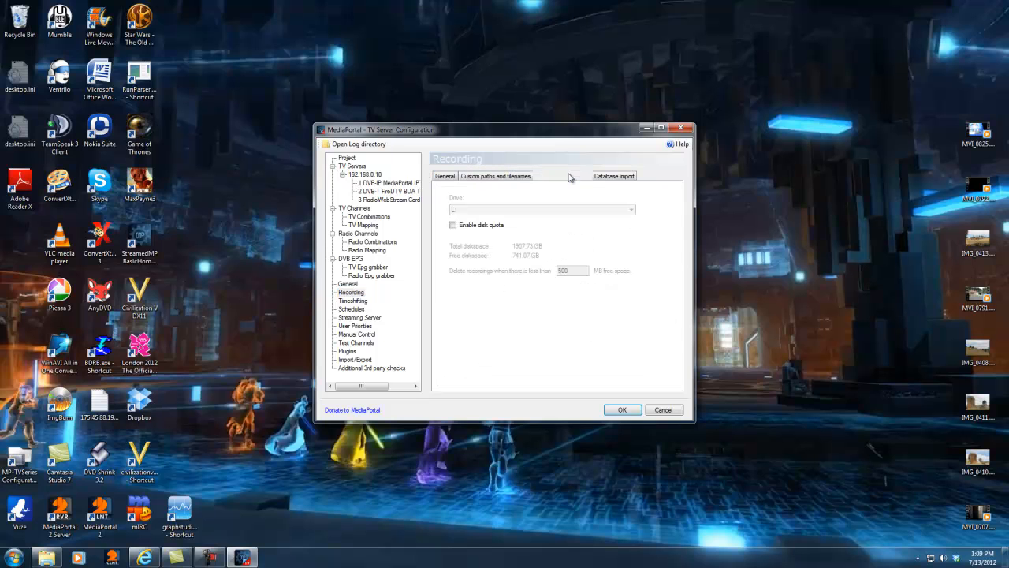
Step: Use the FireDTV BDA Tuner DVBT card's recording folder L:\MPTVSERVER\Recordings for all cards
click(580, 177)
click(553, 212)
click(551, 229)
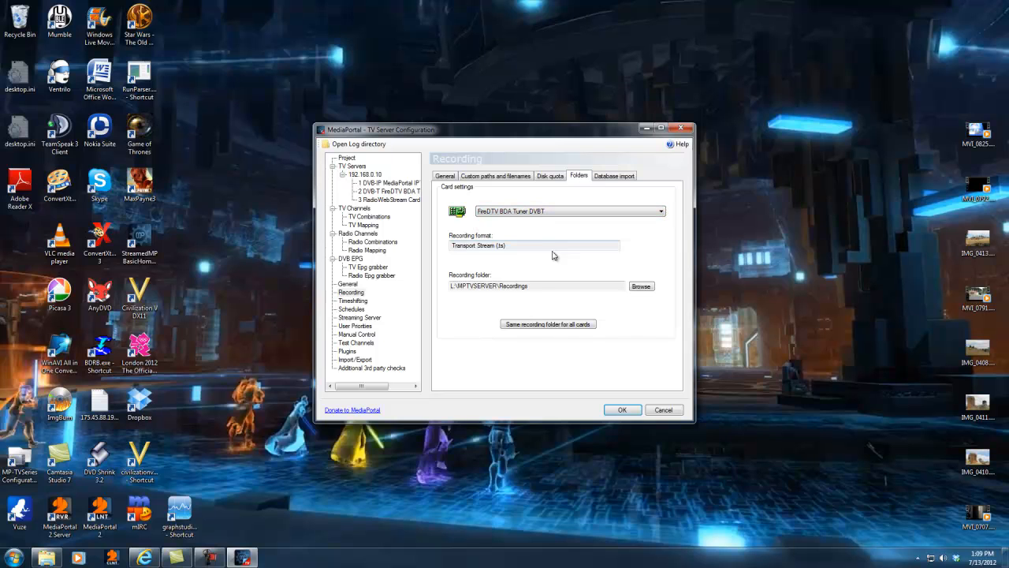
drag(459, 286, 530, 289)
click(556, 287)
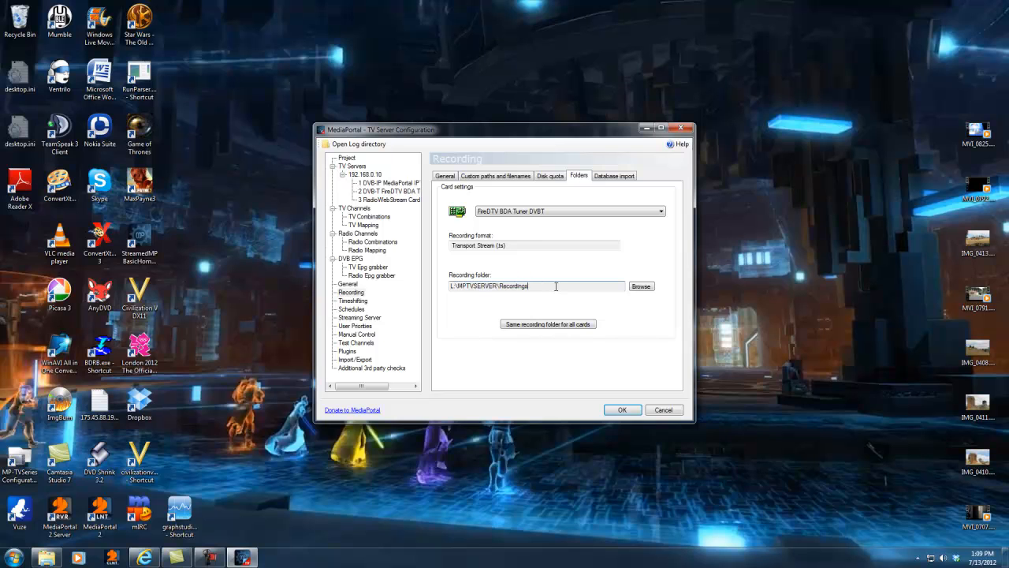
click(511, 246)
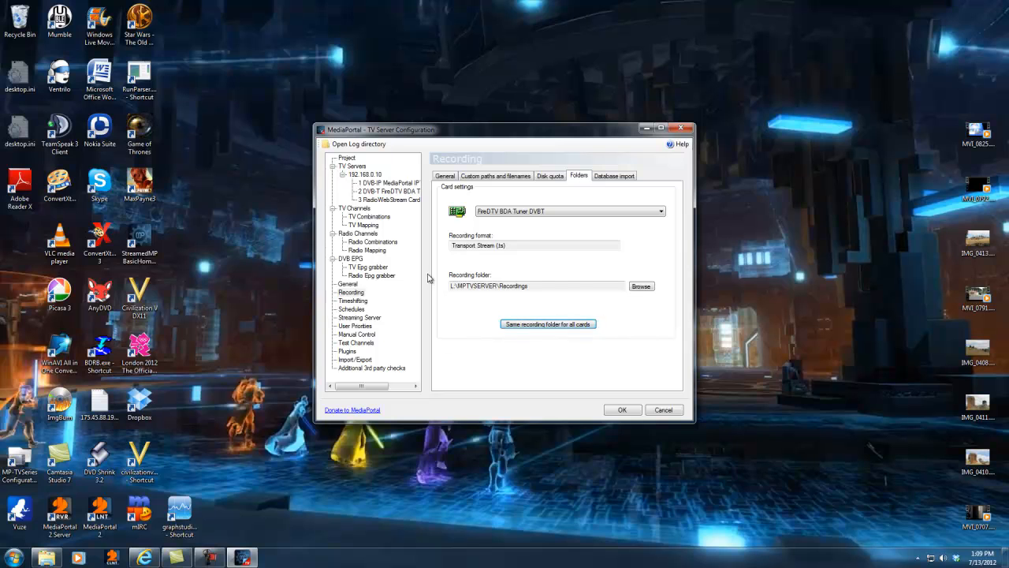
Step: Use the timeshift folder L:\MPTVSERVER\Timeshifting for all cards and show the general timeshifting settings
click(353, 300)
click(471, 176)
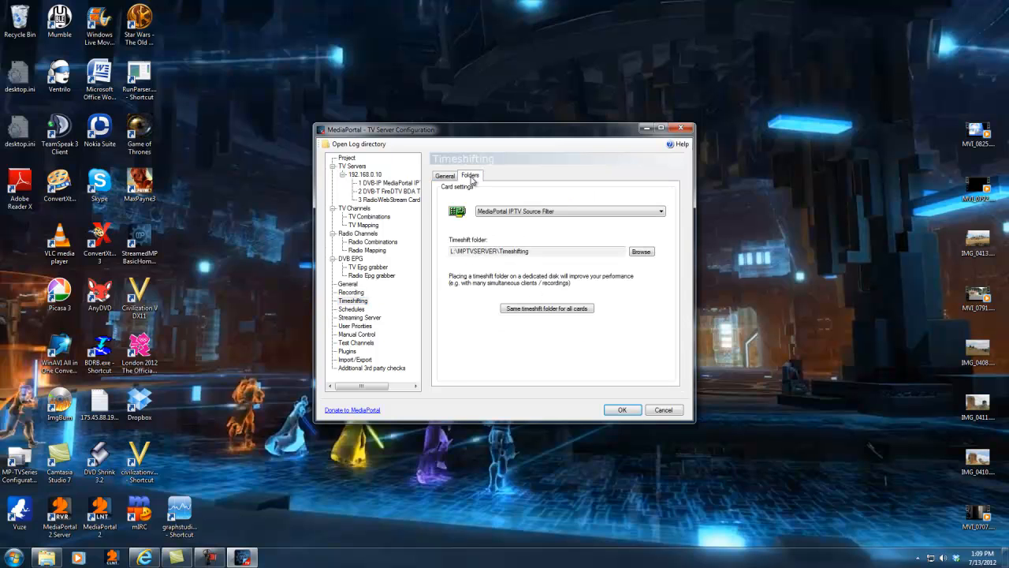
click(552, 310)
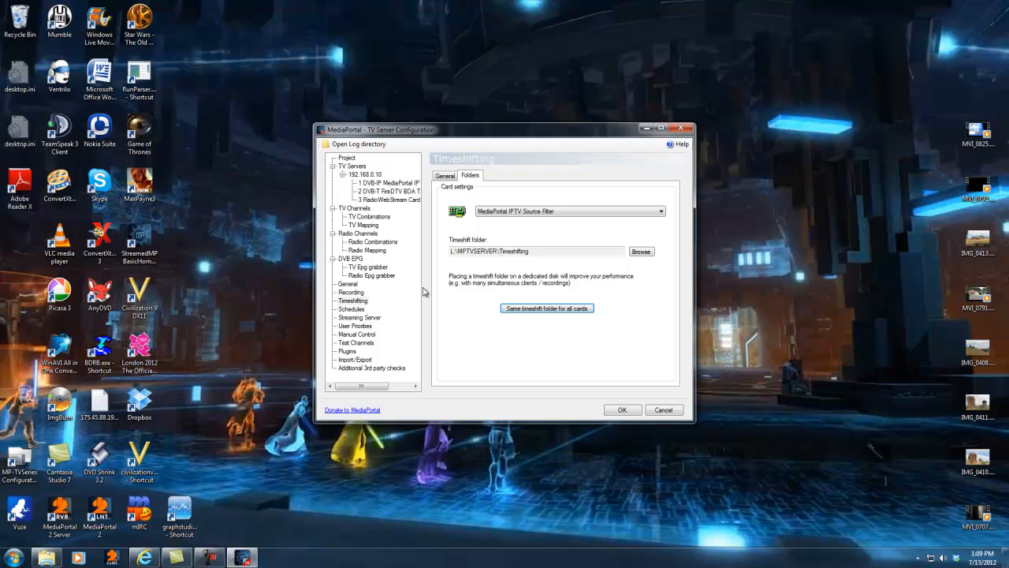
click(446, 175)
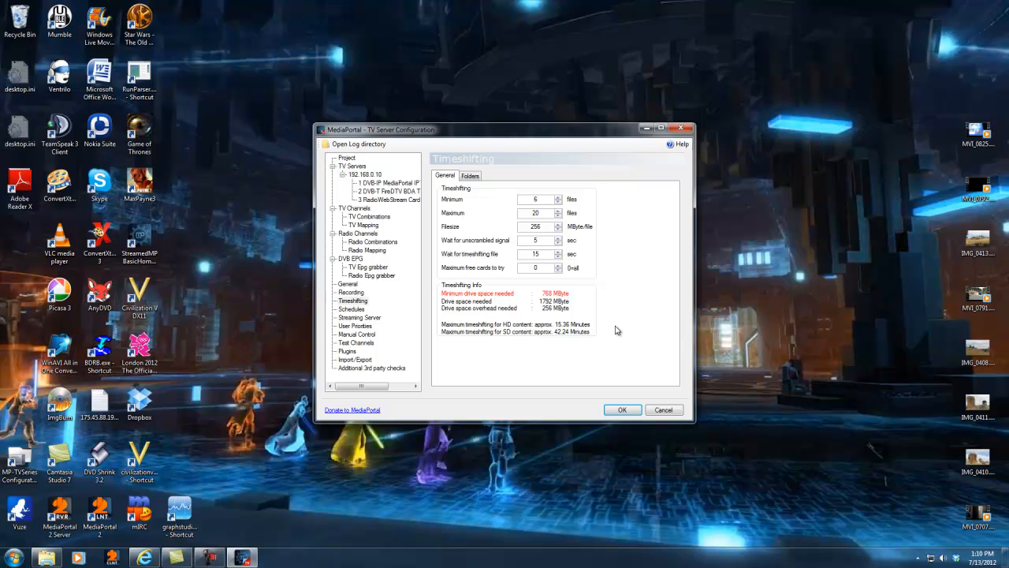
Step: Review the recording schedules, the streaming server settings and the user priorities
click(354, 309)
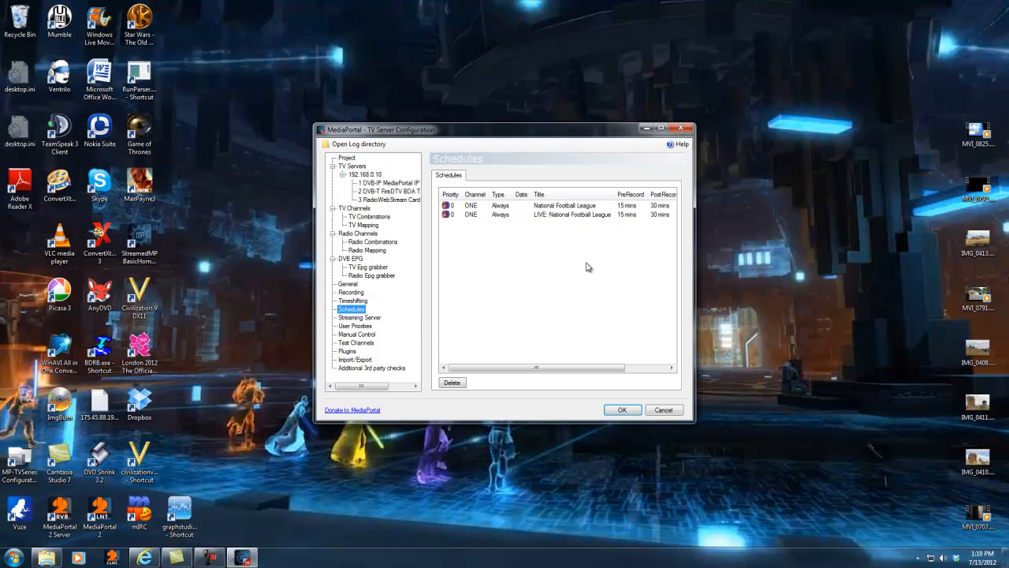
click(587, 267)
click(361, 317)
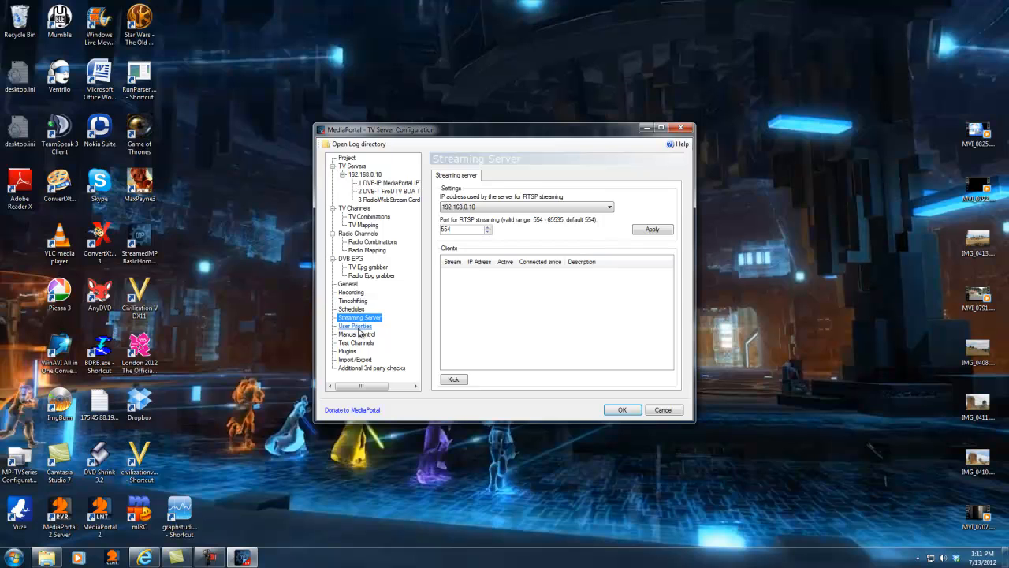
click(356, 326)
Step: Try to timeshift channel ONE from the All Channels group through Manual Control
click(357, 335)
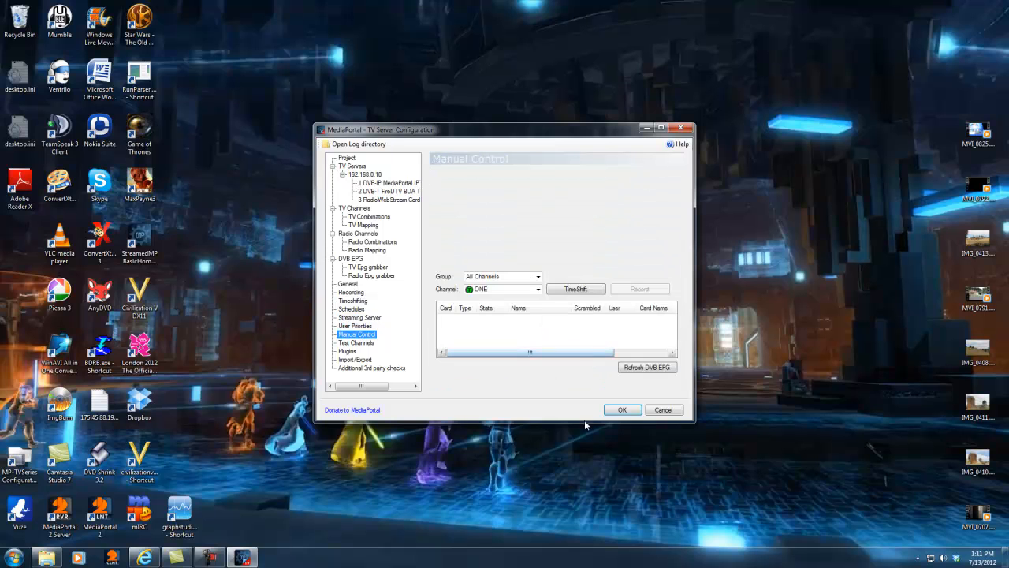
click(571, 293)
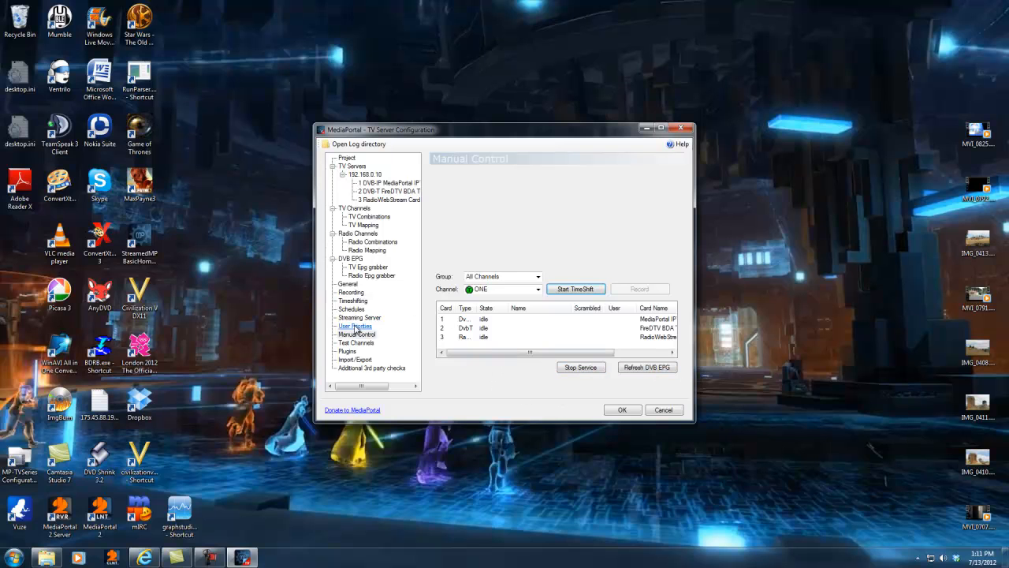
Step: Review the channel testing options, available plugins, export and import options, and additional 3rd party checks
click(357, 343)
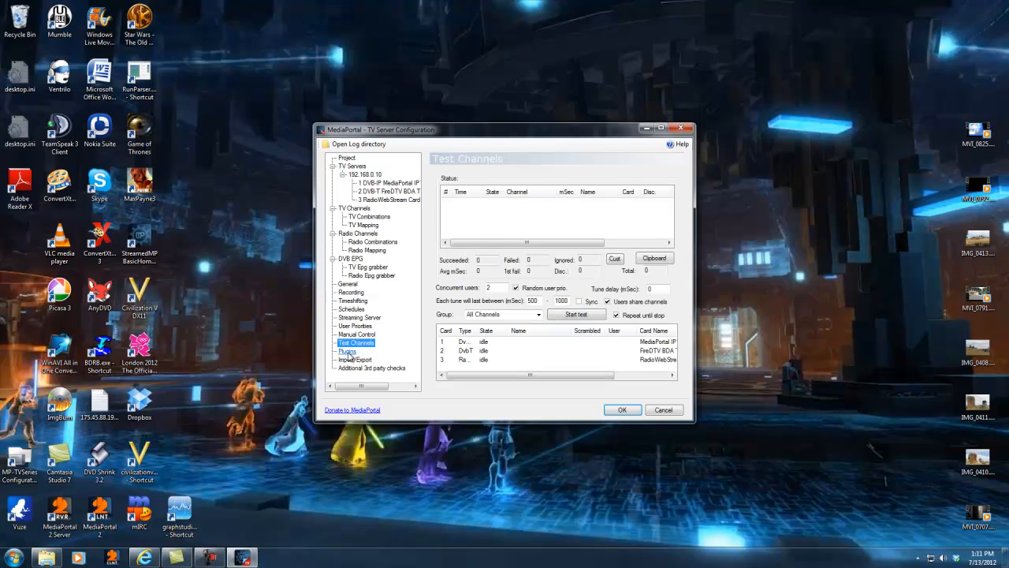
click(347, 352)
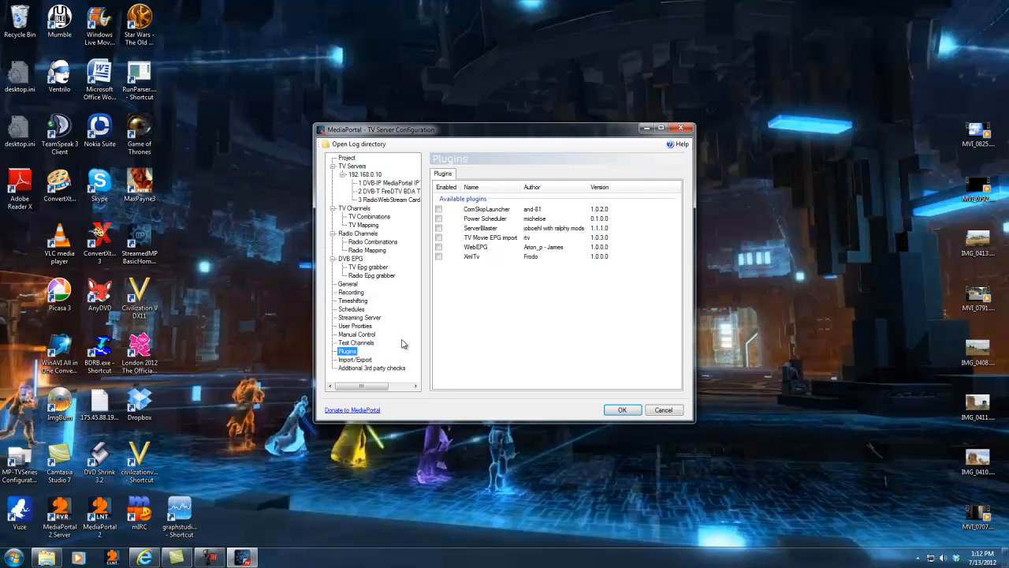
click(364, 359)
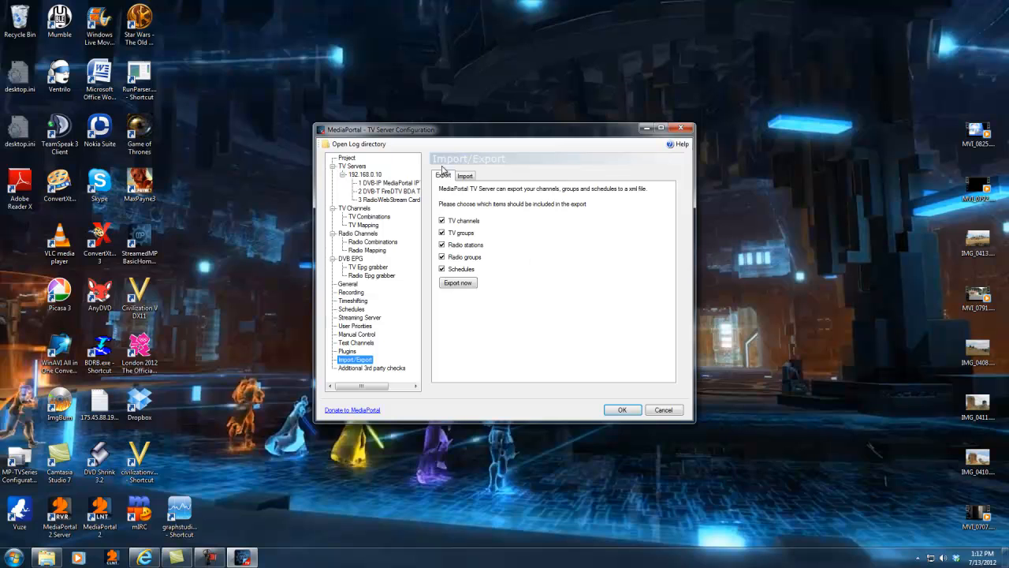
click(465, 177)
click(443, 179)
click(465, 178)
click(444, 179)
click(467, 178)
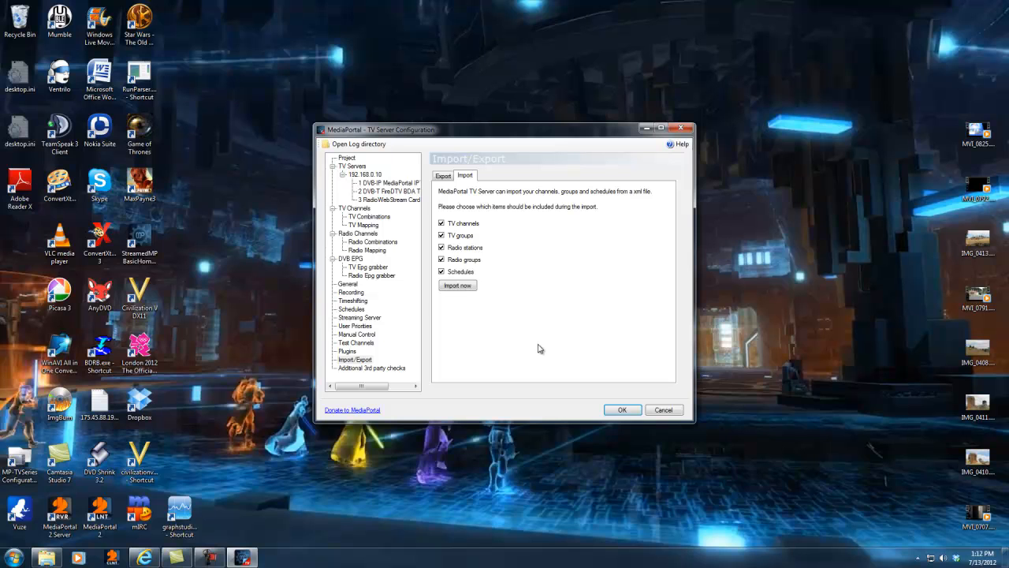
click(392, 369)
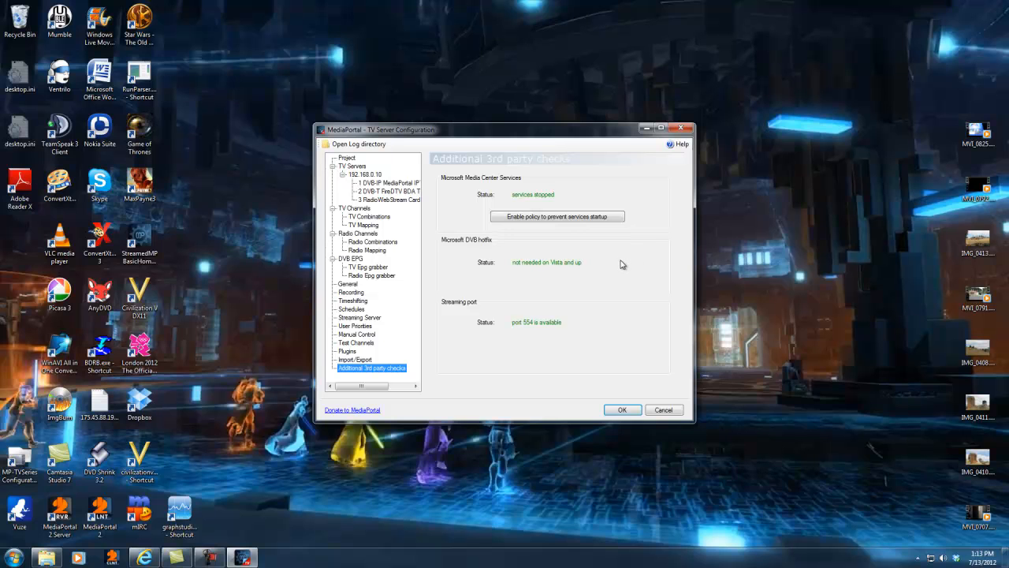
Step: Show the Project overview of the TV Server configuration
click(348, 159)
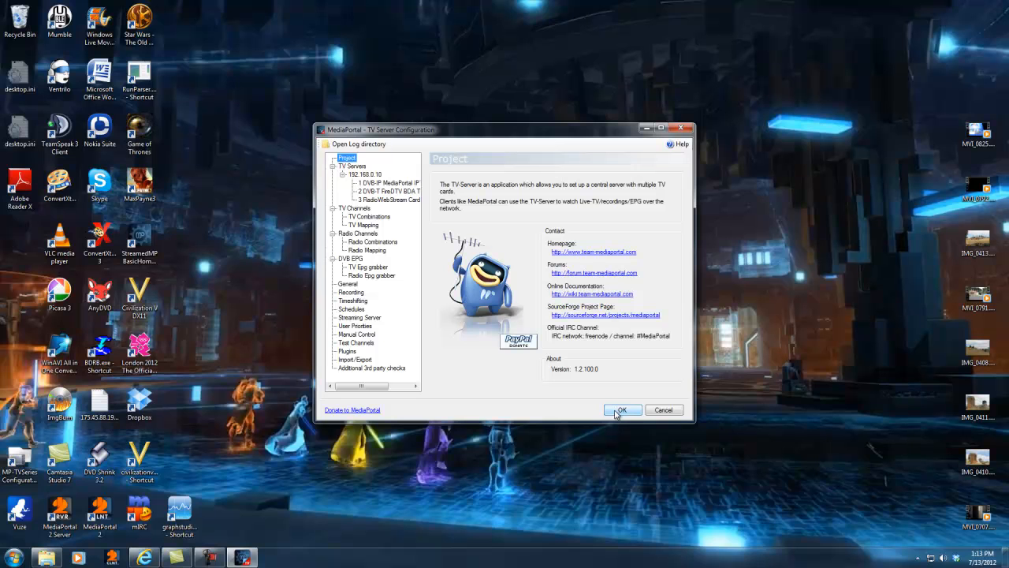
drag(555, 132, 503, 225)
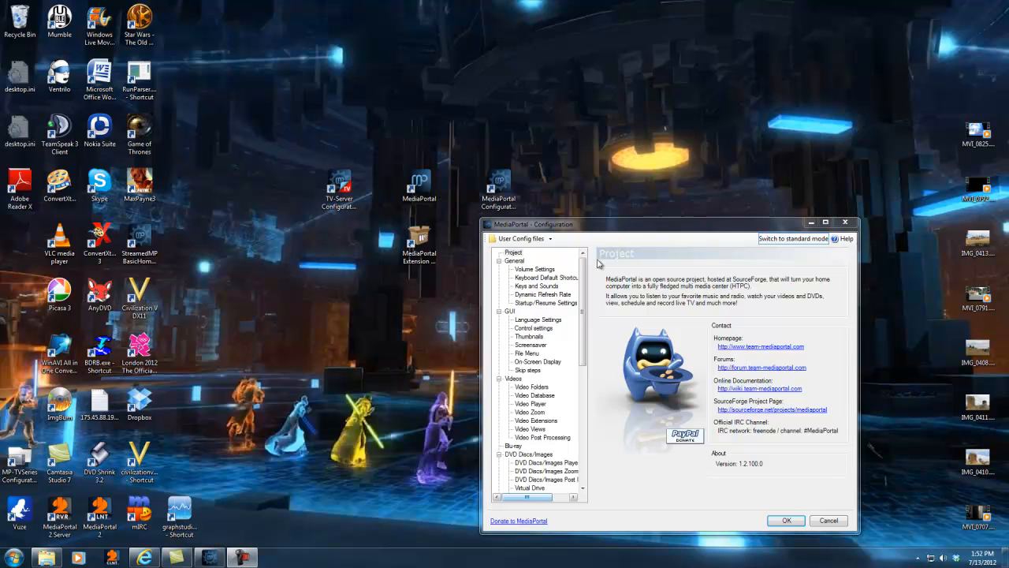
Step: Switch to MediaPortal Configuration and review the General settings and the list of dynamic refresh rate entries
click(514, 261)
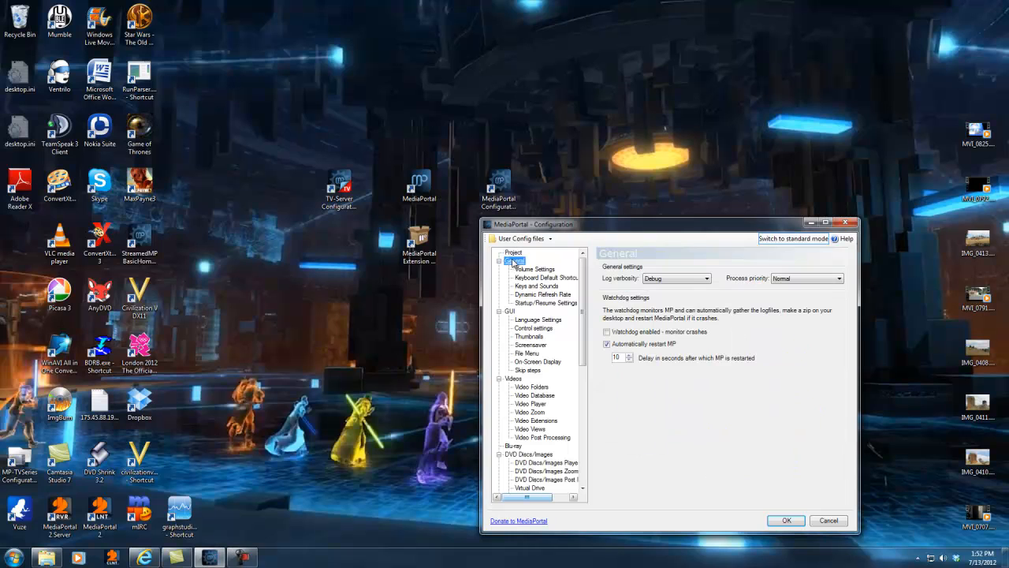
click(536, 295)
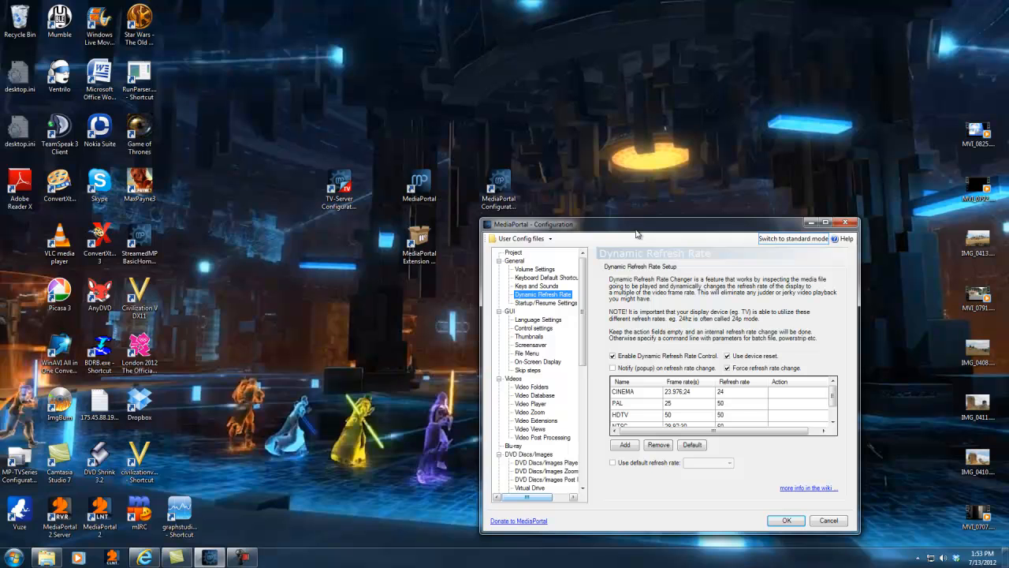
click(832, 425)
click(832, 425)
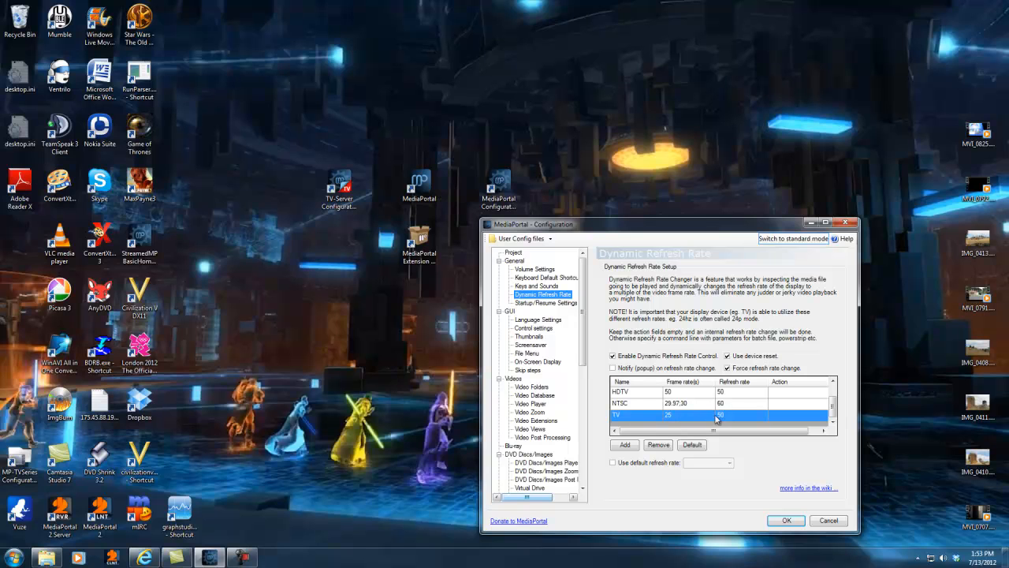
click(833, 381)
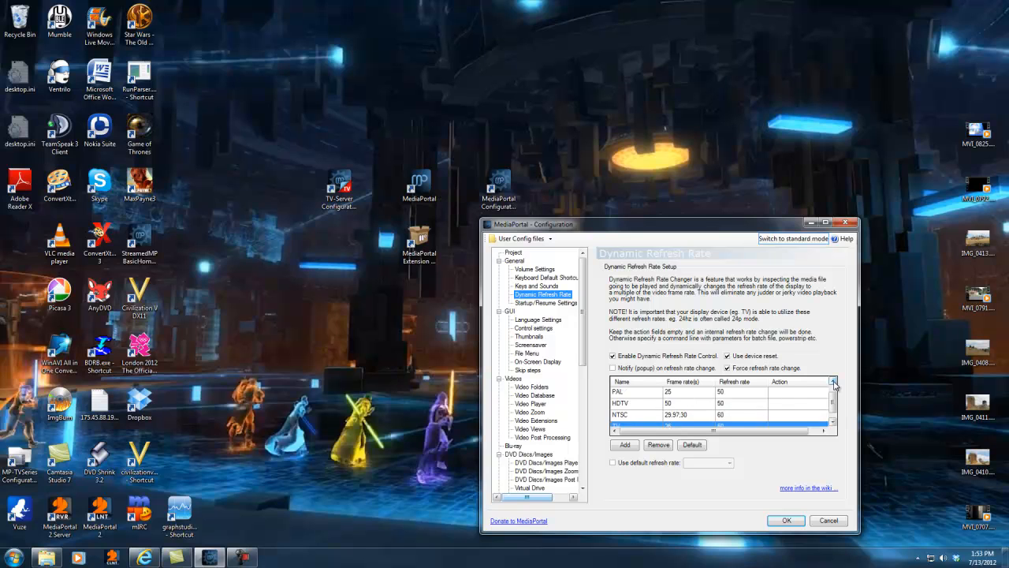
click(833, 382)
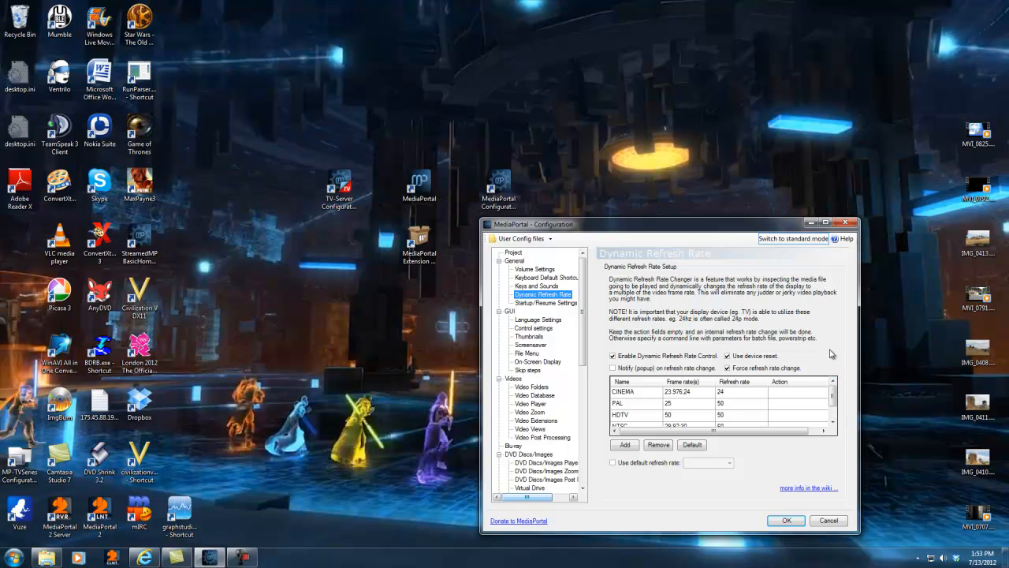
Step: Examine the frame and refresh rates of the NTSC, PAL and HDTV entries
click(833, 421)
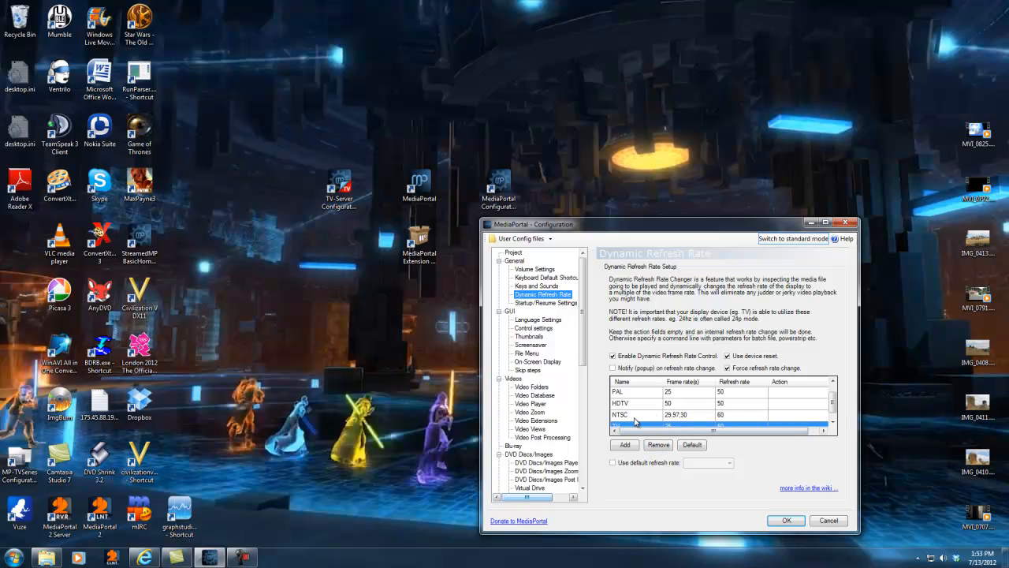
click(696, 418)
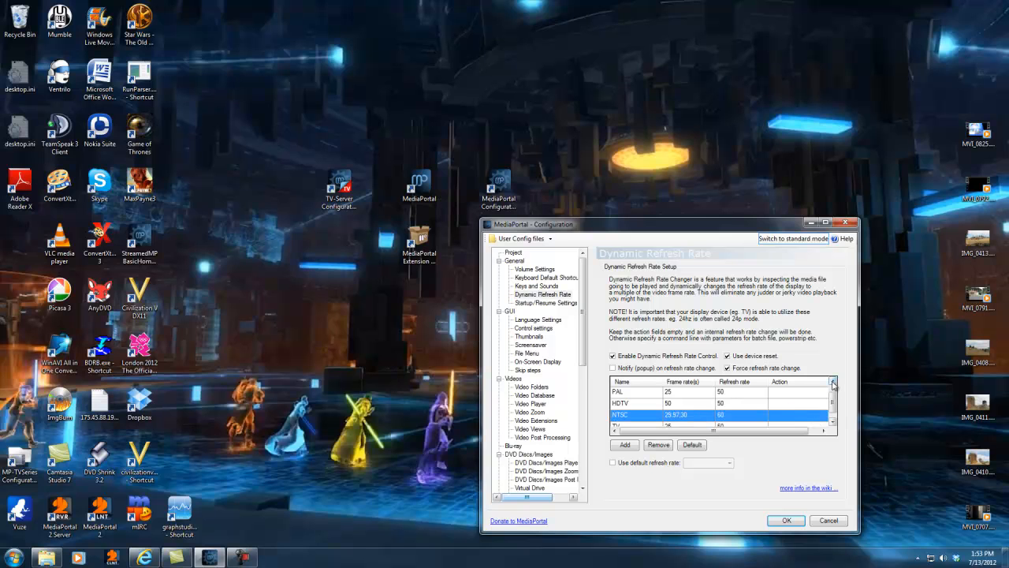
click(642, 394)
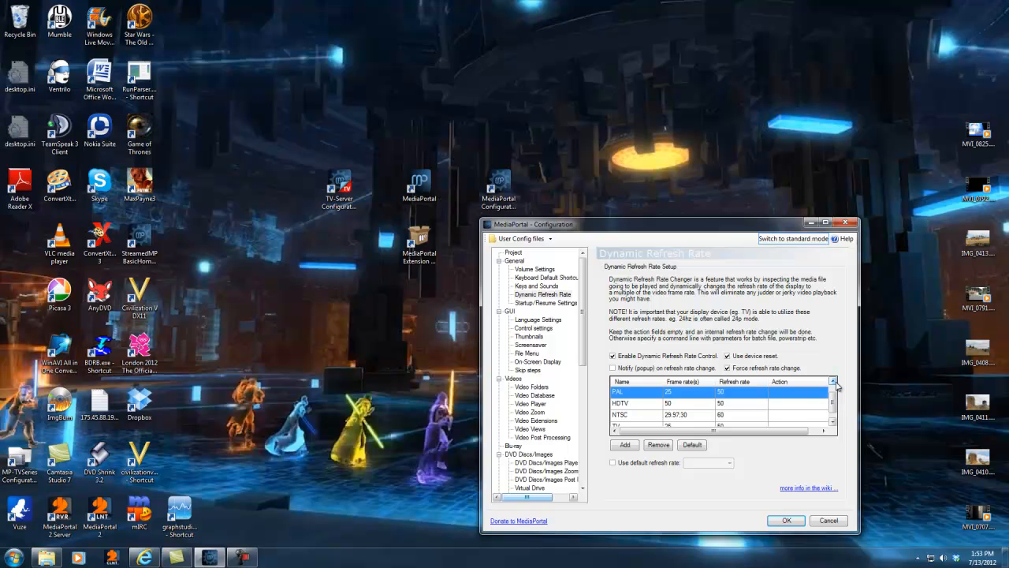
click(700, 406)
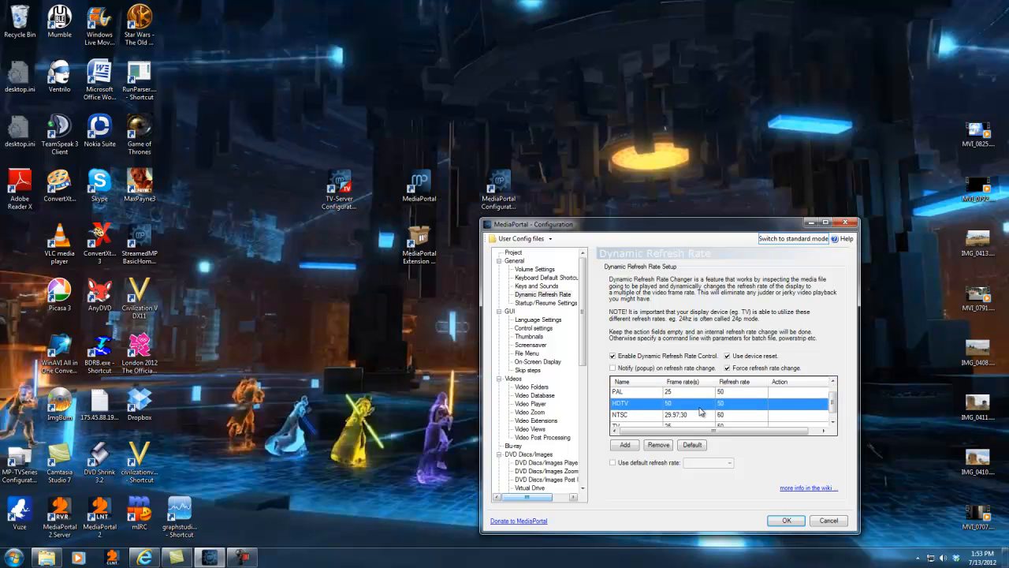
click(833, 381)
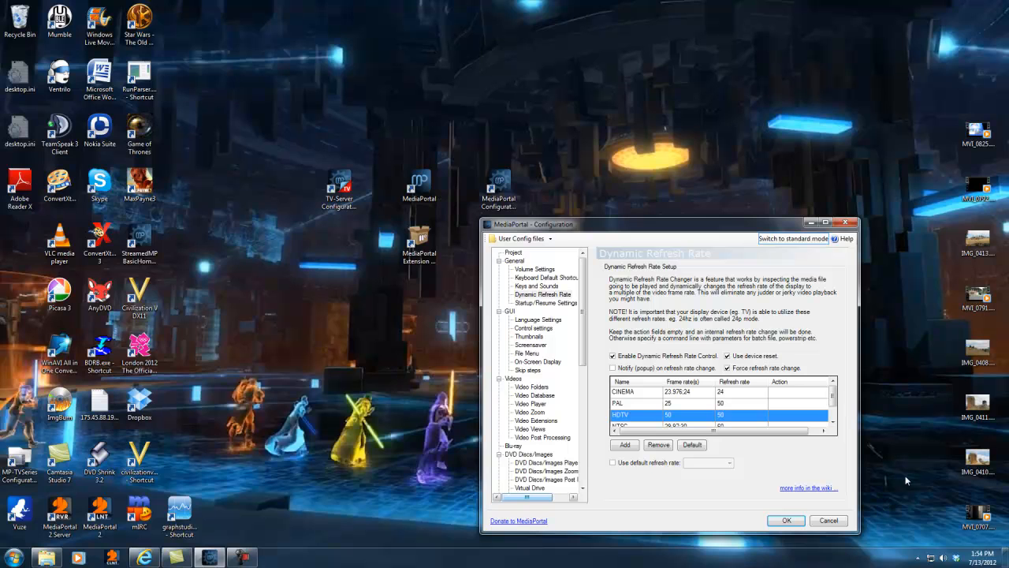
Step: Switch to the NVIDIA Control Panel and open the custom resolution settings for the display
click(917, 558)
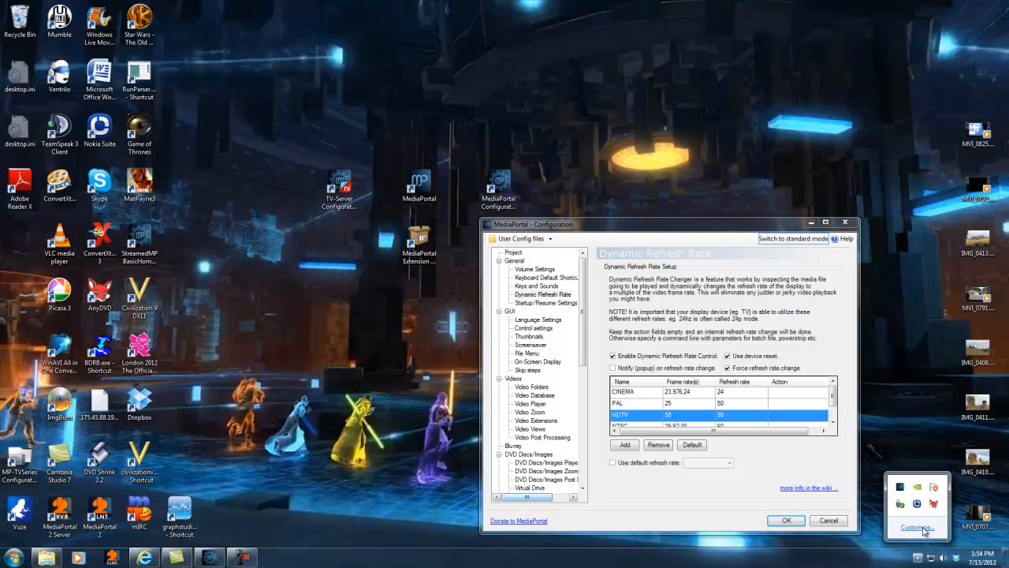
right_click(917, 487)
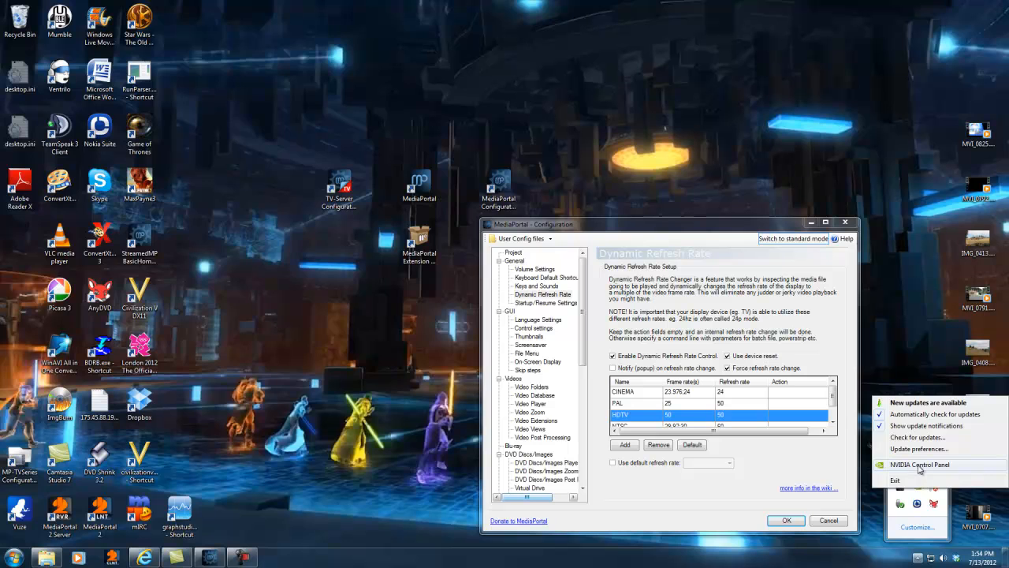
click(919, 467)
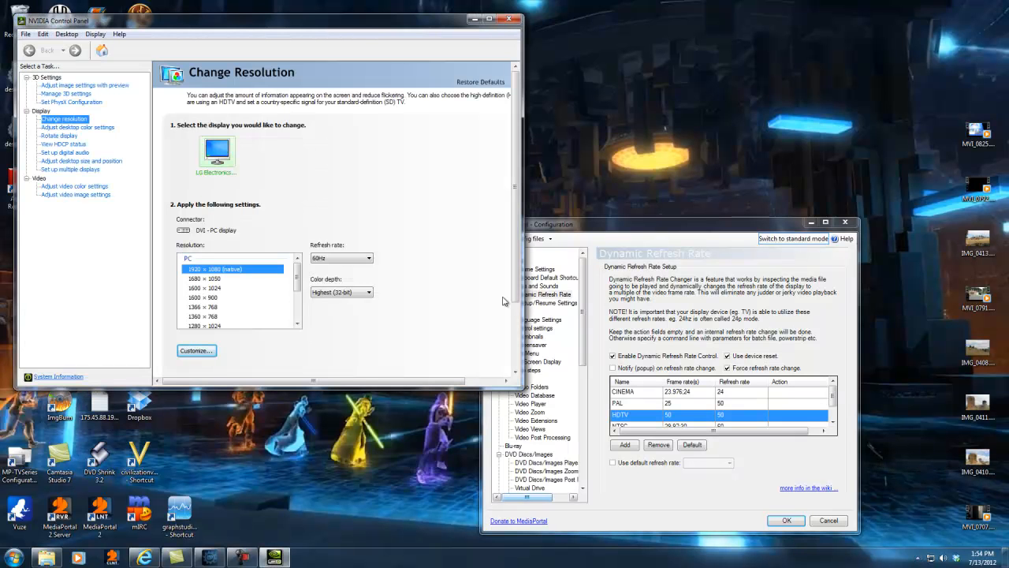
click(197, 356)
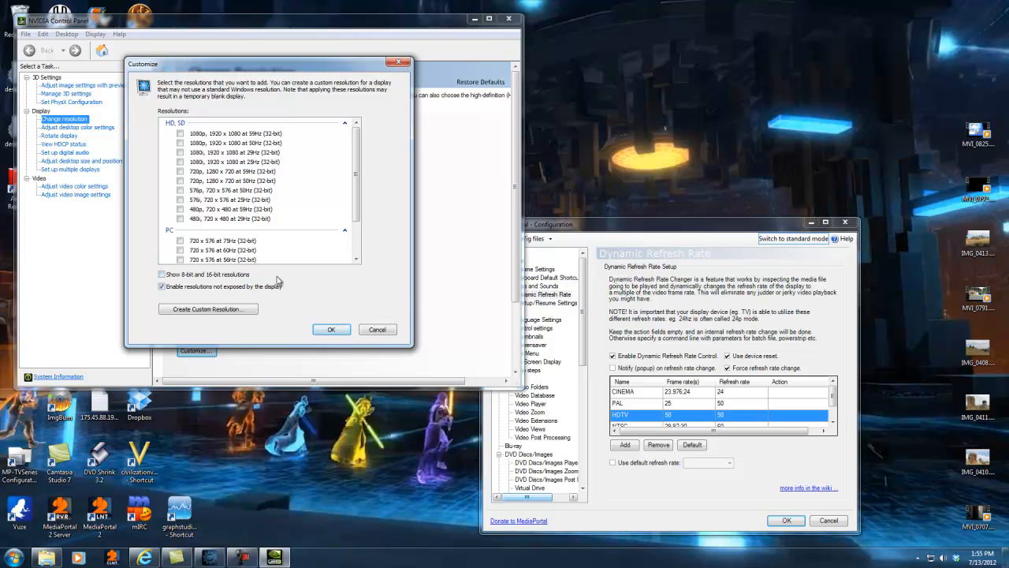
click(227, 311)
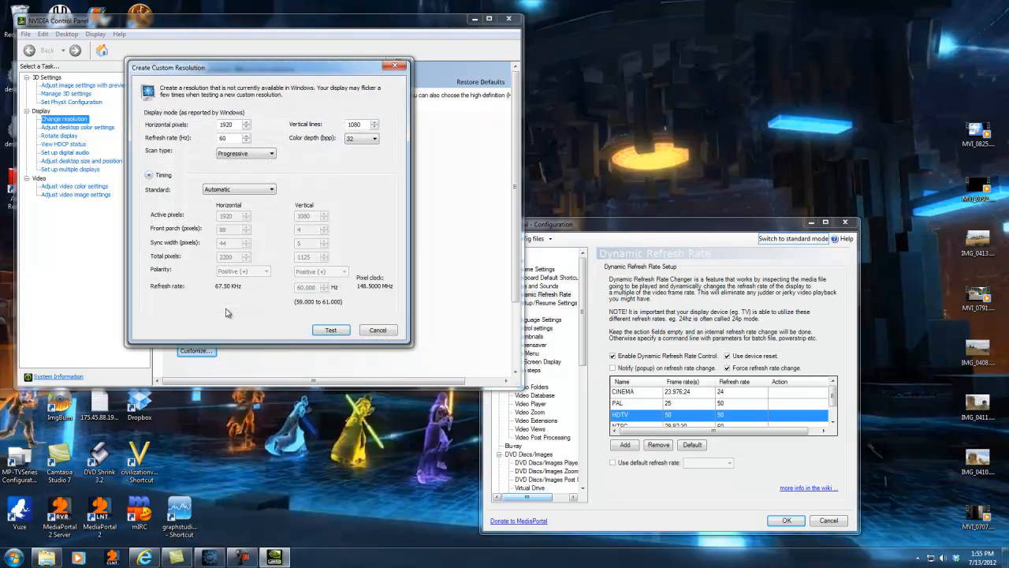
Step: Try to define the custom resolution with the Manual timing standard and a refresh rate of 23.976 Hz
click(272, 191)
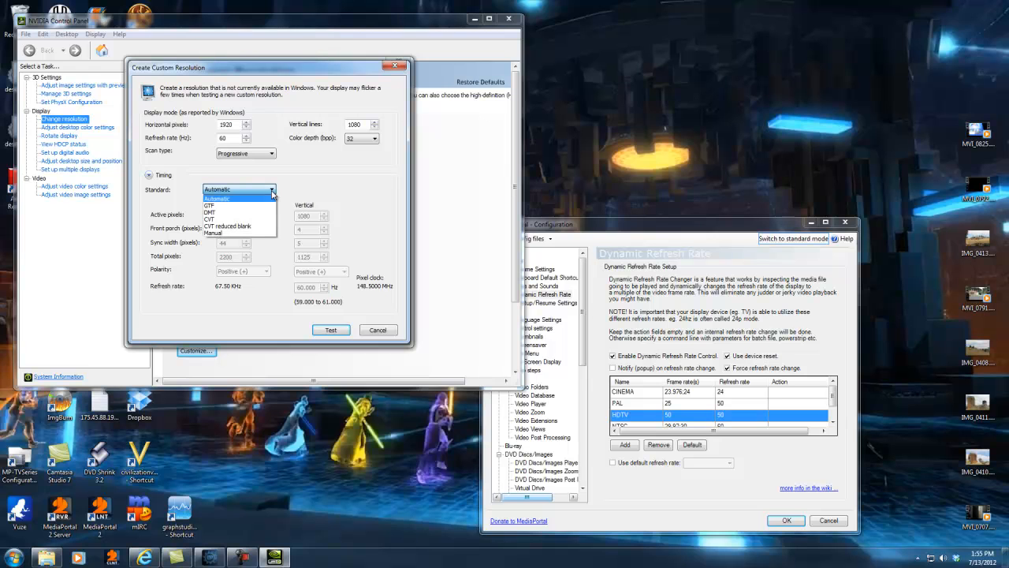
click(272, 235)
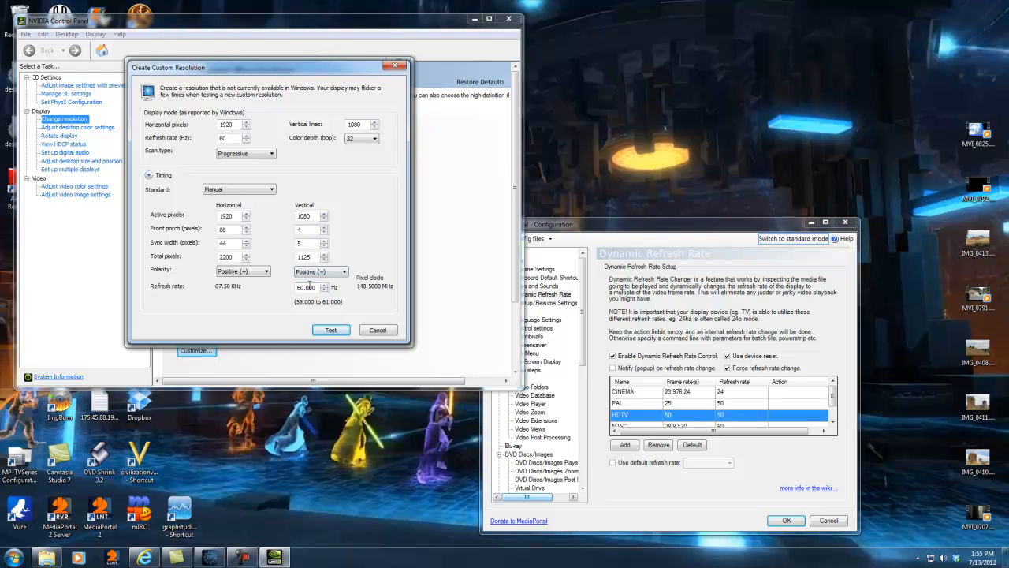
drag(315, 287, 296, 287)
text(23.976)
click(369, 331)
Step: Return the timing standard to Automatic, discard the custom resolution and close the NVIDIA Control Panel
click(272, 190)
click(266, 205)
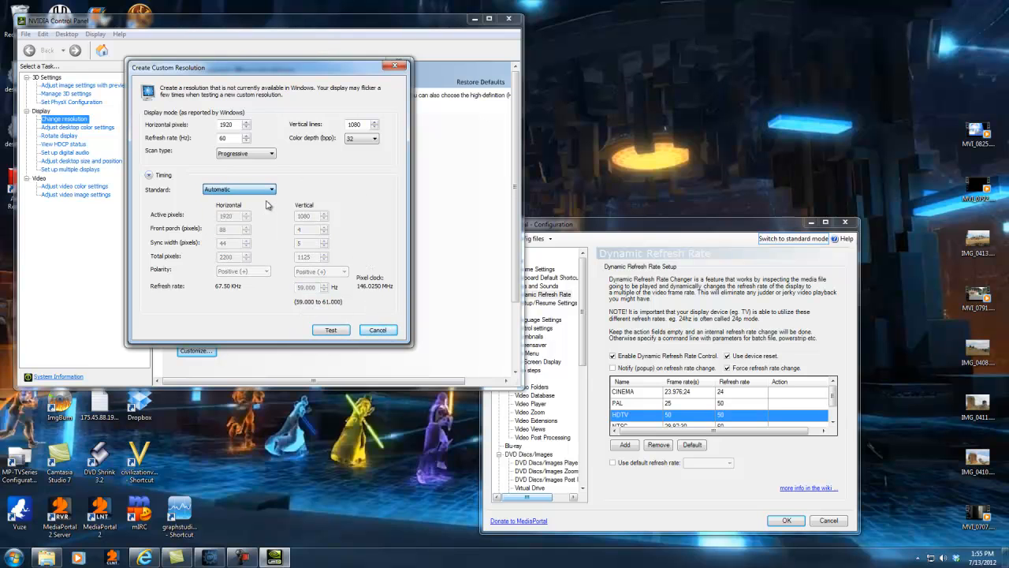
click(380, 330)
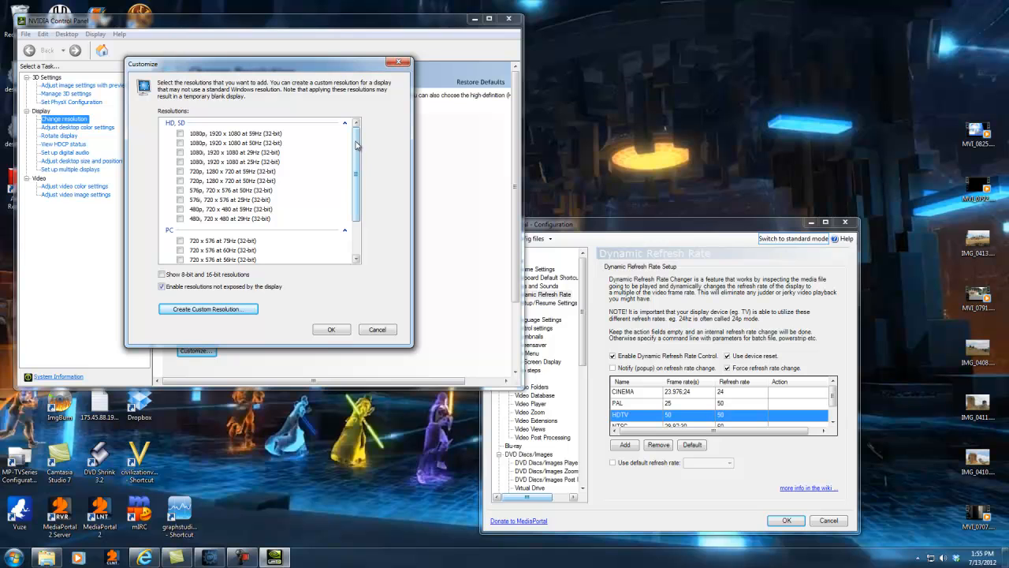
click(378, 331)
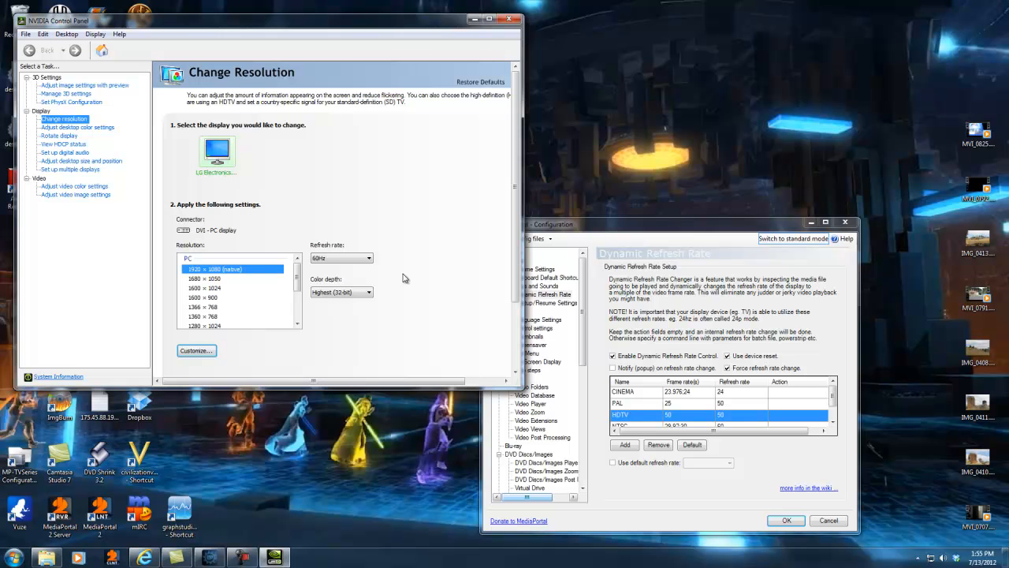
click(510, 19)
Step: Review the startup/resume settings, and preview the Default, DefaultWide, Frames and PureVisionHD skins before selecting StreamedMP
click(546, 302)
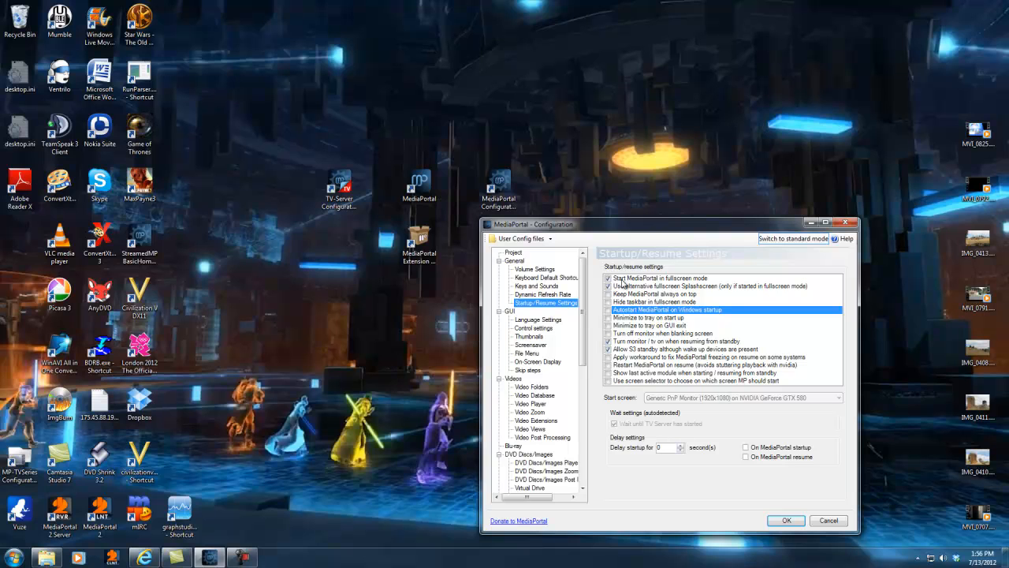
click(510, 312)
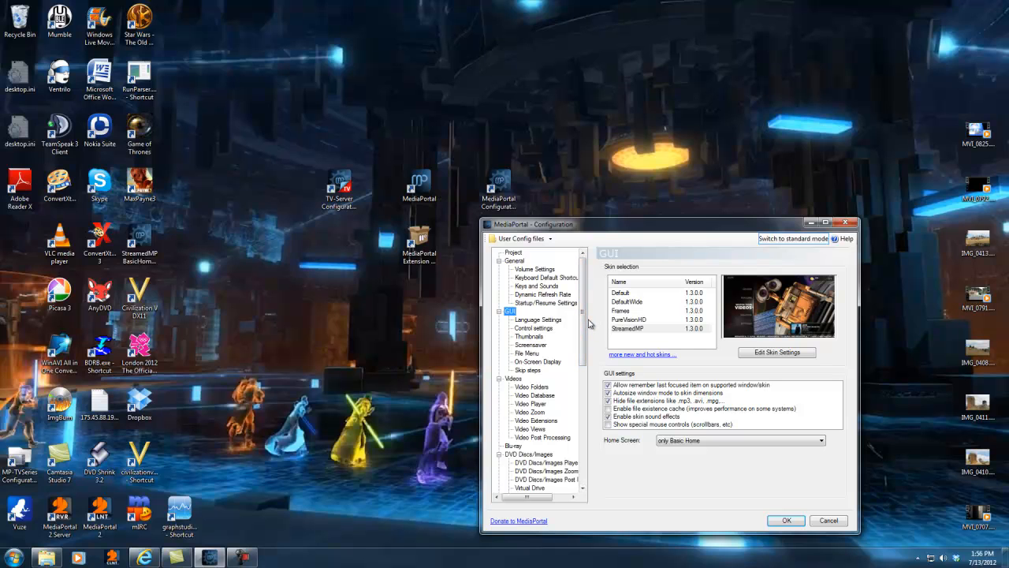
click(632, 293)
click(637, 303)
click(647, 294)
click(647, 304)
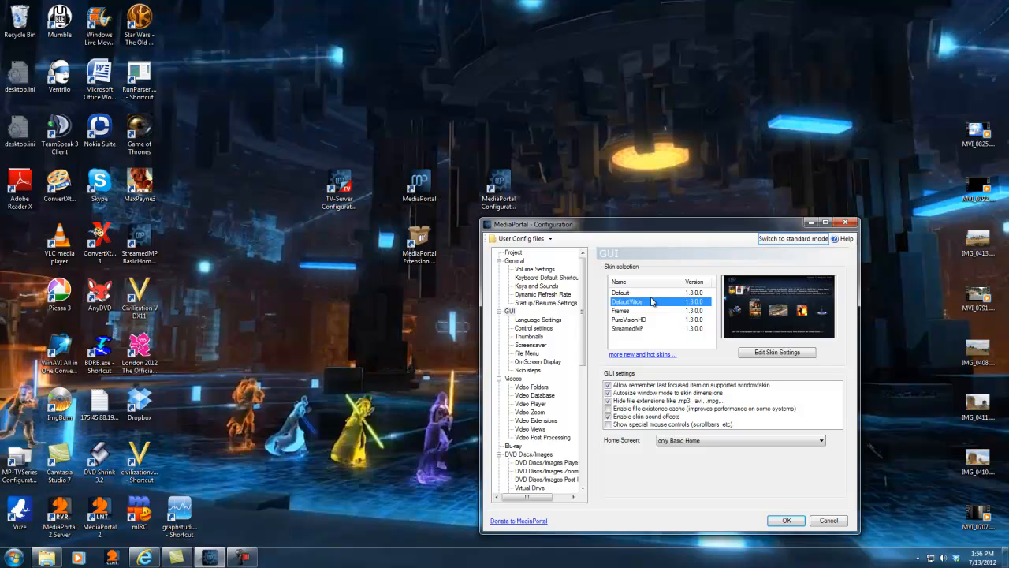
click(638, 310)
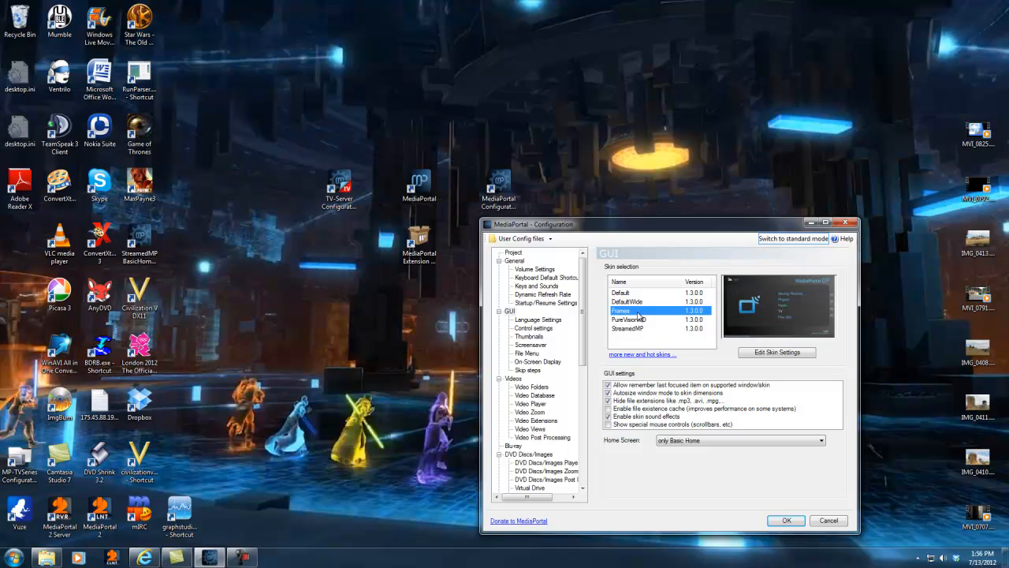
click(642, 319)
click(647, 328)
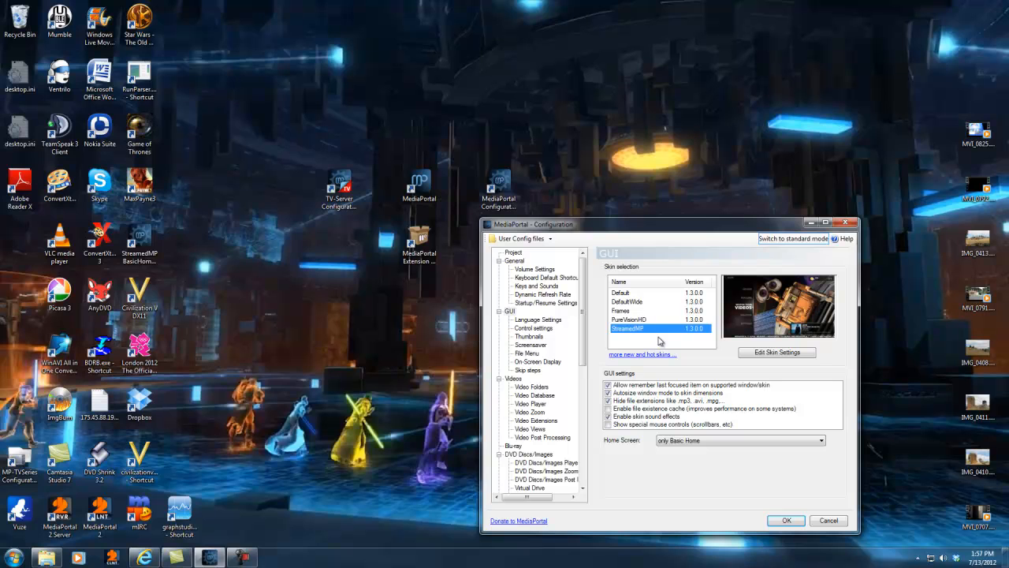
Step: Review the control, screensaver, file menu, on-screen display and skip step settings, plus the general video settings
click(534, 328)
click(538, 345)
click(535, 354)
click(538, 362)
click(530, 370)
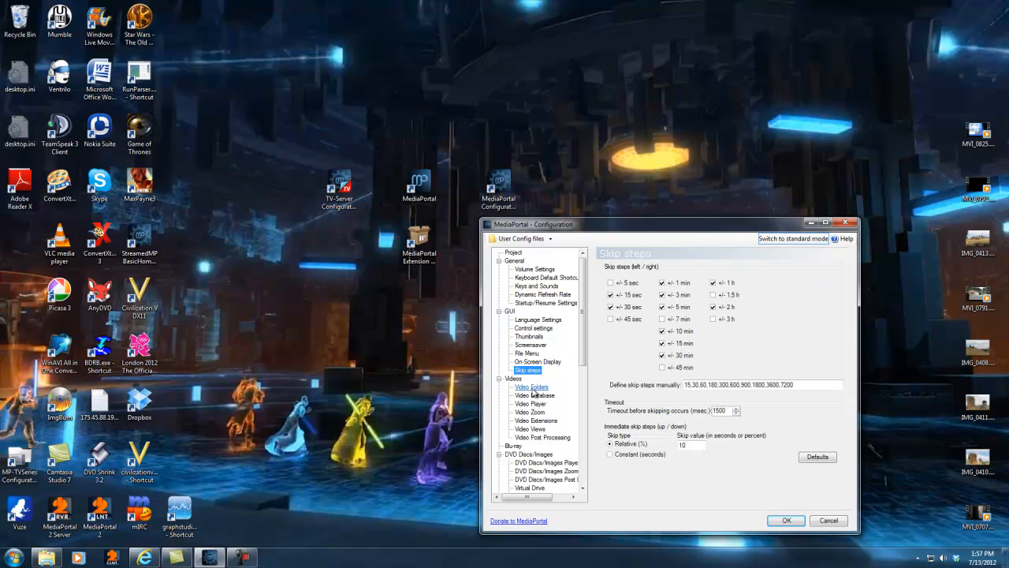
click(514, 379)
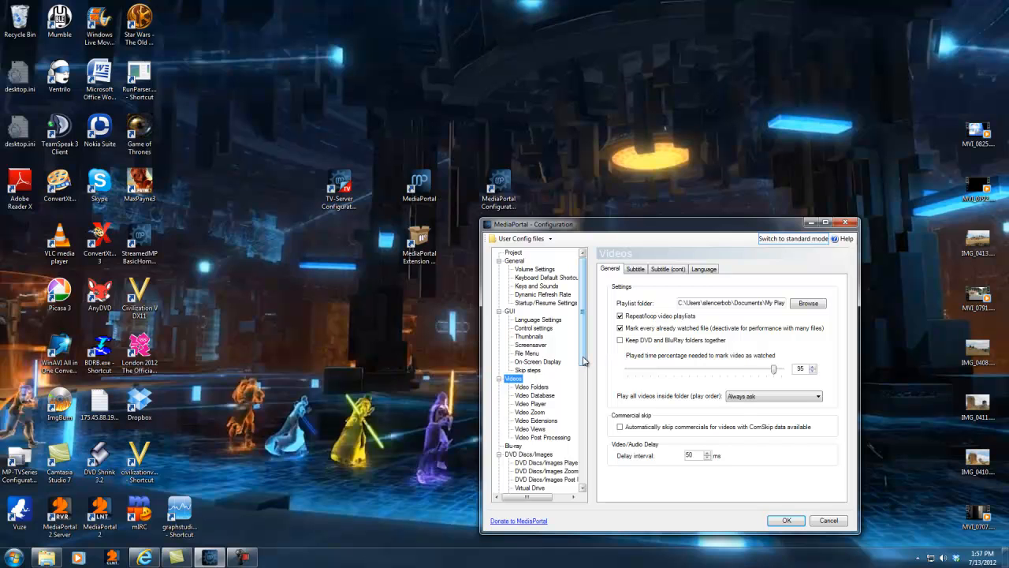
Step: Start a new video folder entry with the visual name fgdfgdfg
click(540, 387)
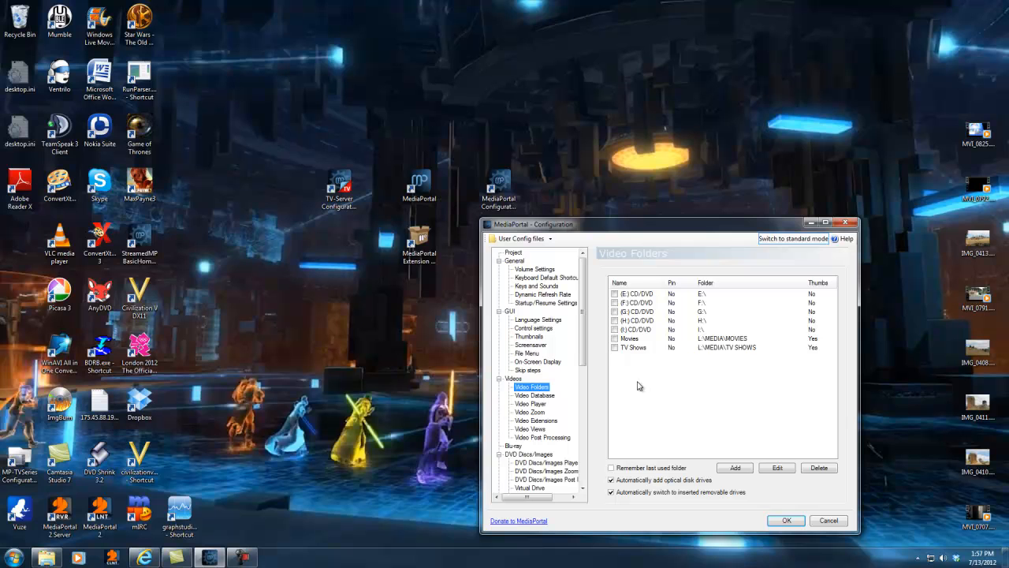
click(741, 471)
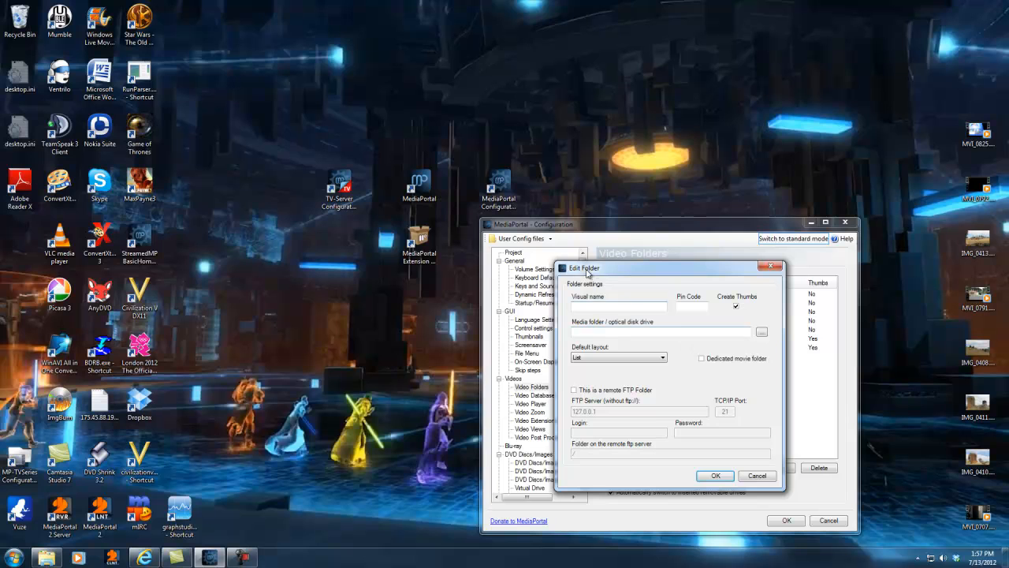
click(604, 304)
text(fgdfgdfg)
click(622, 331)
Step: Browse to the MOVIES folder under MEDIA on drive L: as the media folder, then discard the new folder entry
click(761, 331)
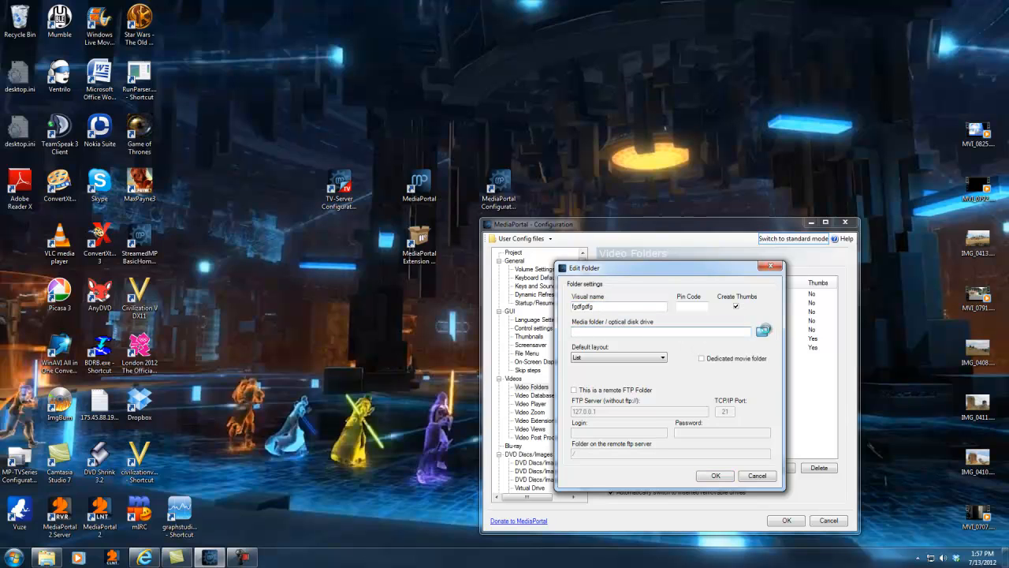
click(464, 283)
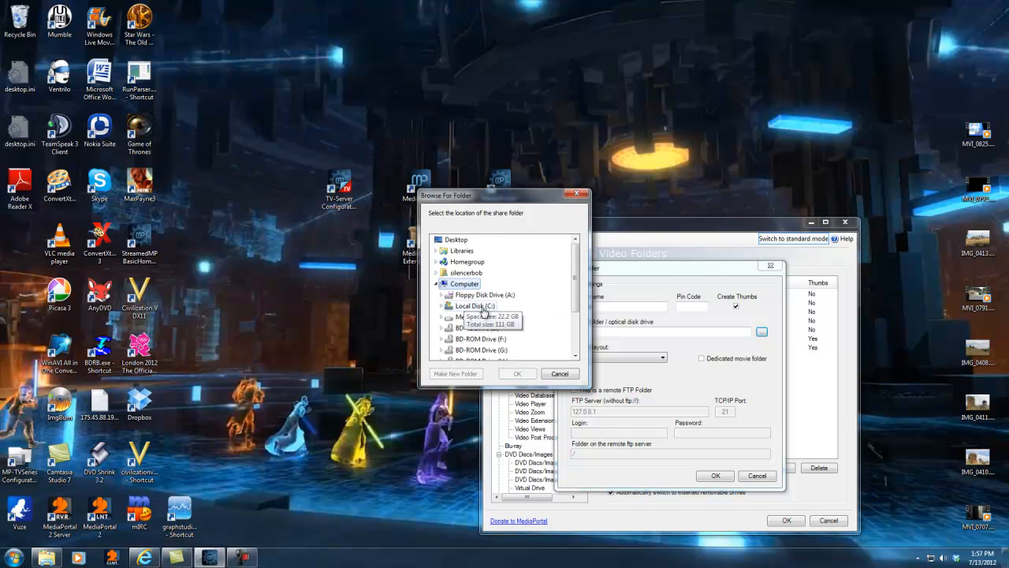
scroll(480, 316, down, 1)
click(468, 349)
scroll(508, 326, down, 6)
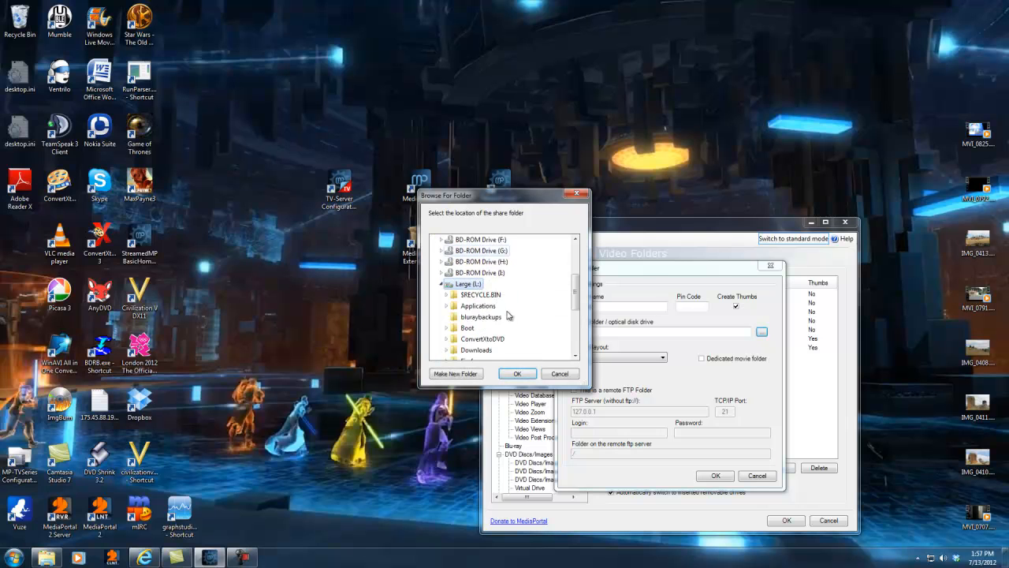
double_click(476, 280)
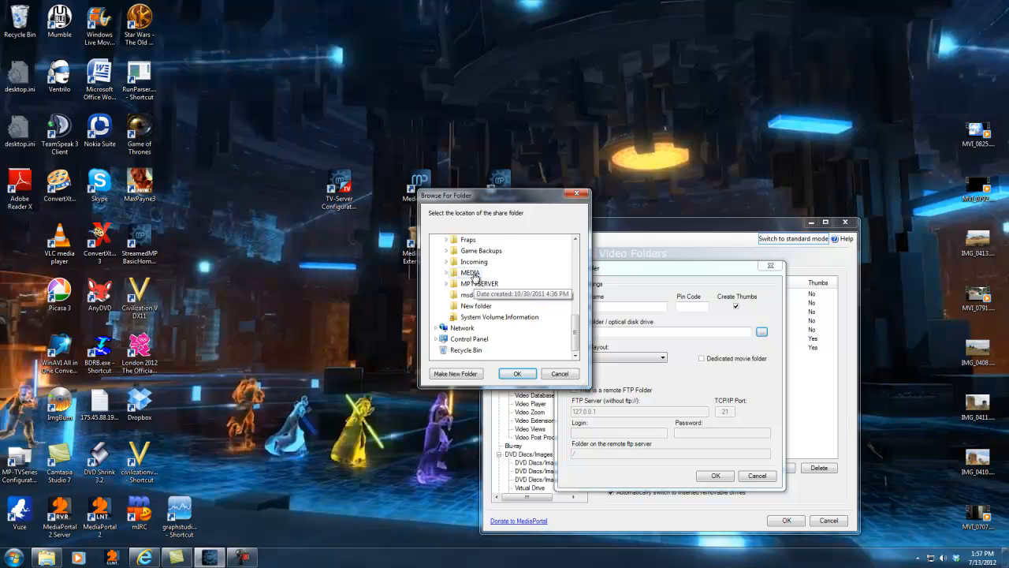
click(482, 298)
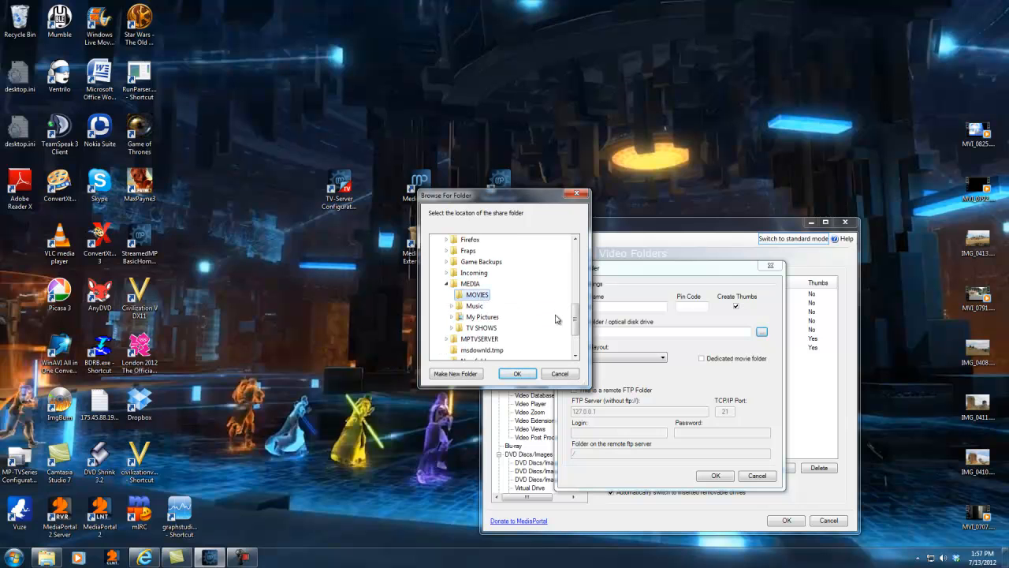
click(560, 374)
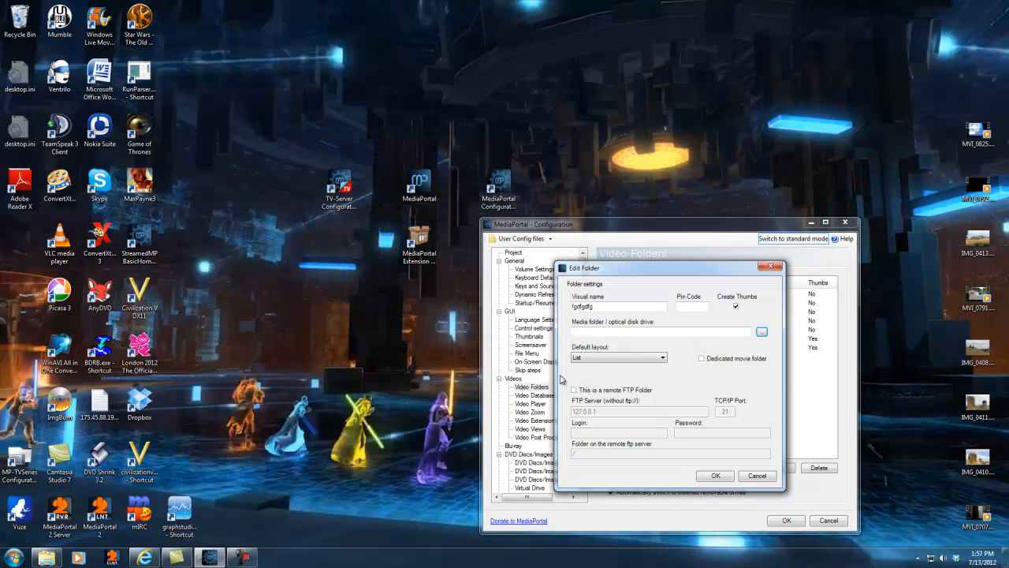
click(757, 476)
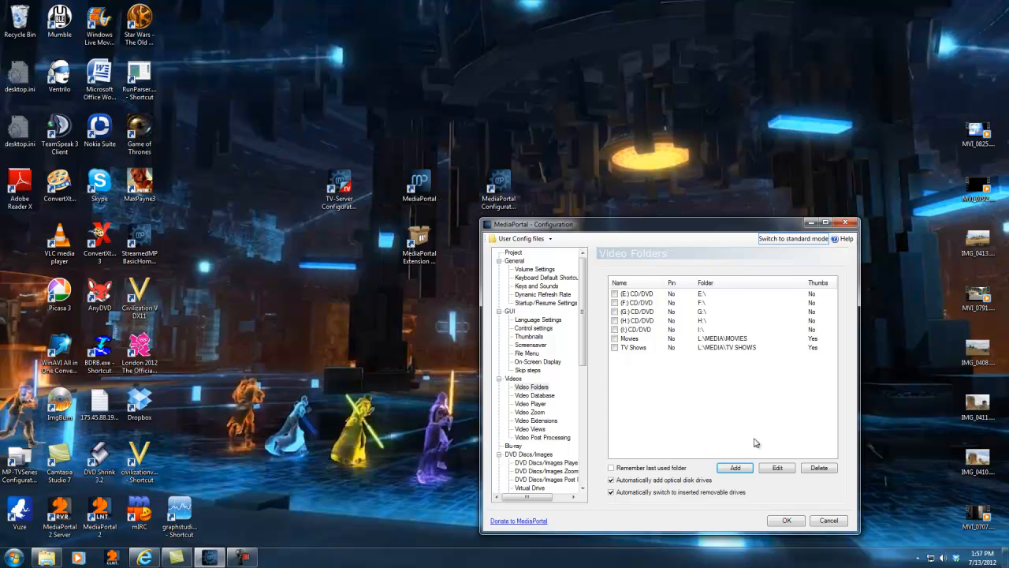
Step: Start another video folder entry, browse the Network locations for its media folder, then discard the entry
click(735, 468)
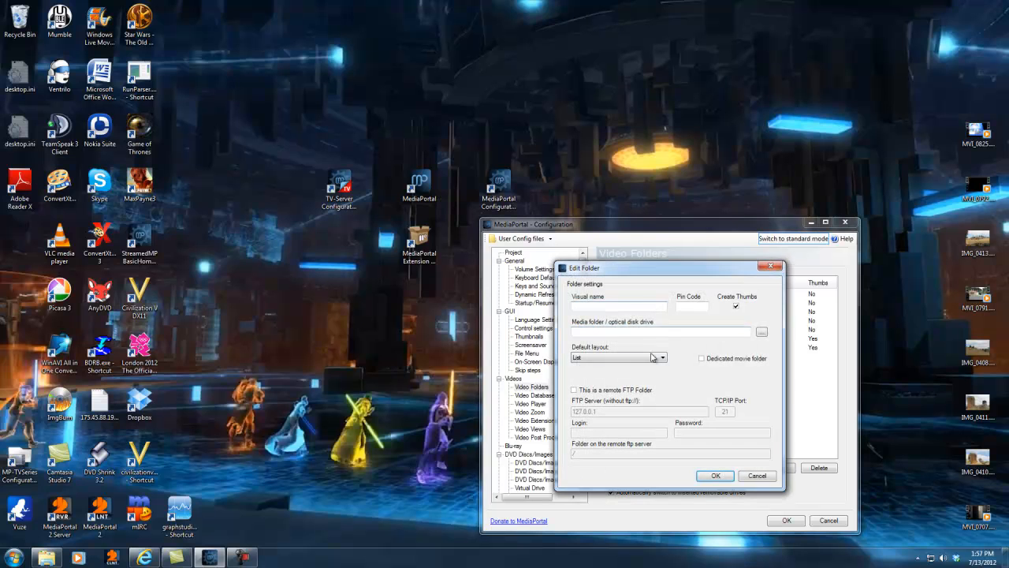
click(761, 332)
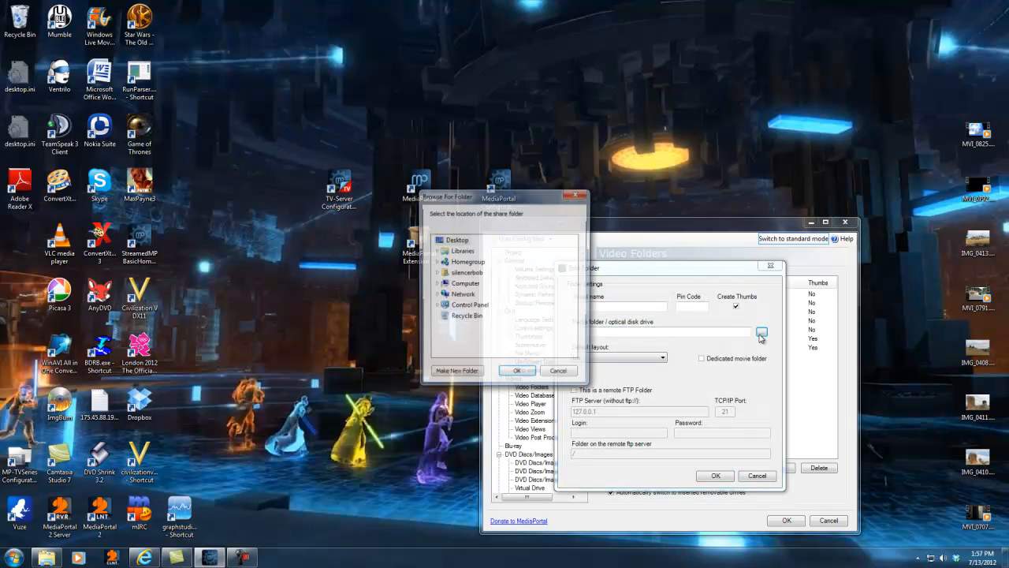
click(465, 297)
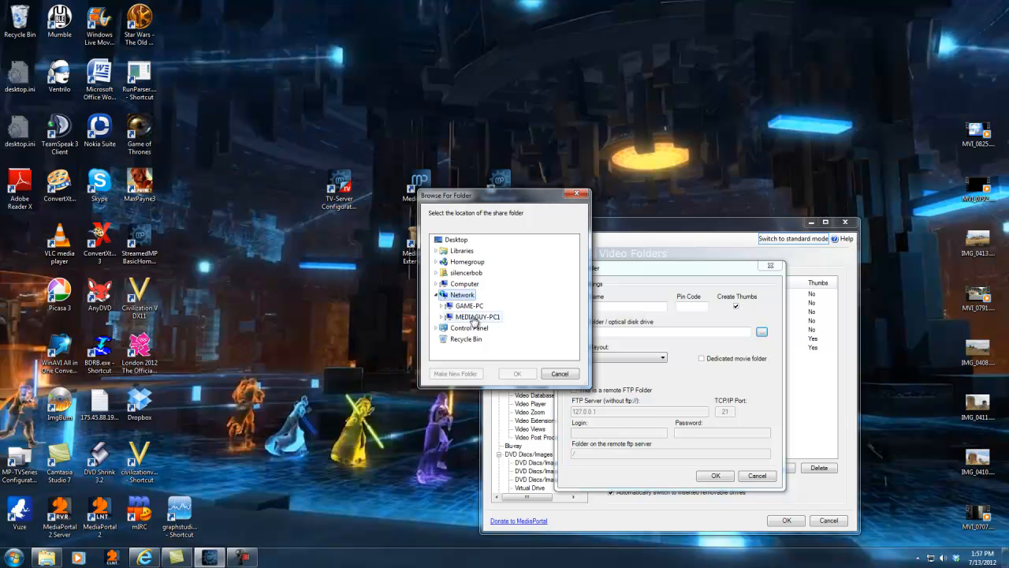
click(576, 196)
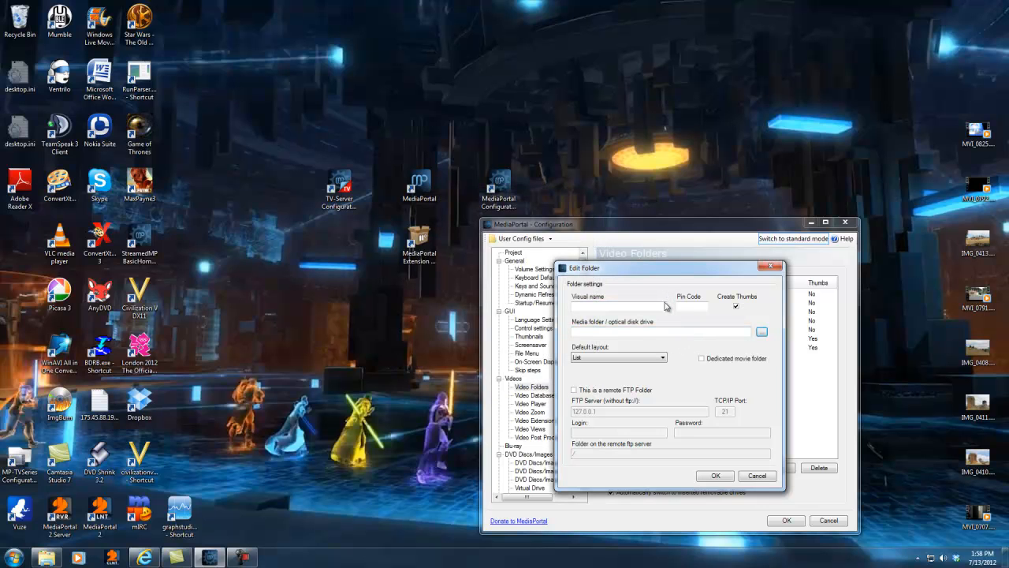
click(755, 477)
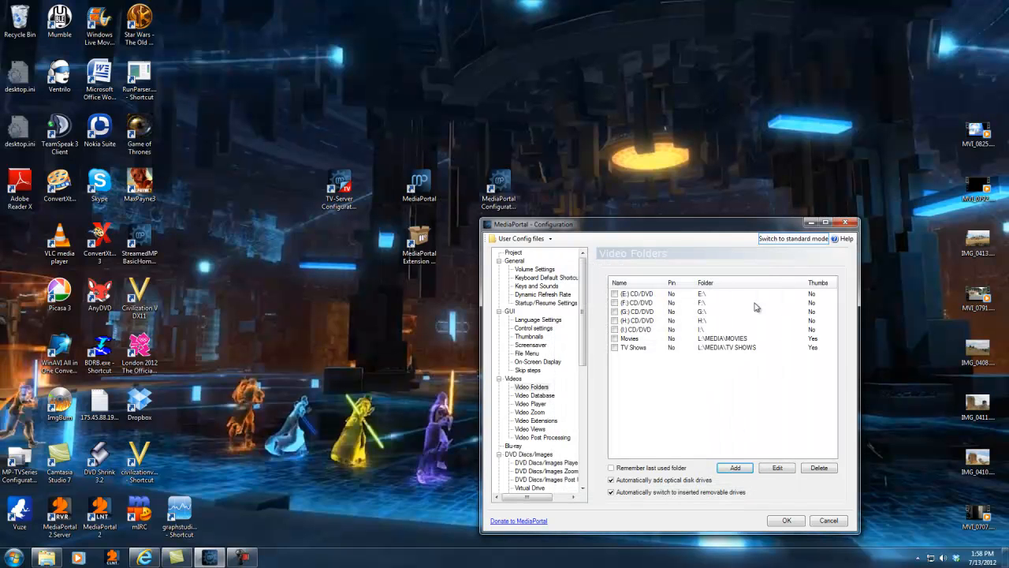
Step: Go through the CD/DVD drive entries E: to I: in the video folder list
click(646, 302)
click(652, 312)
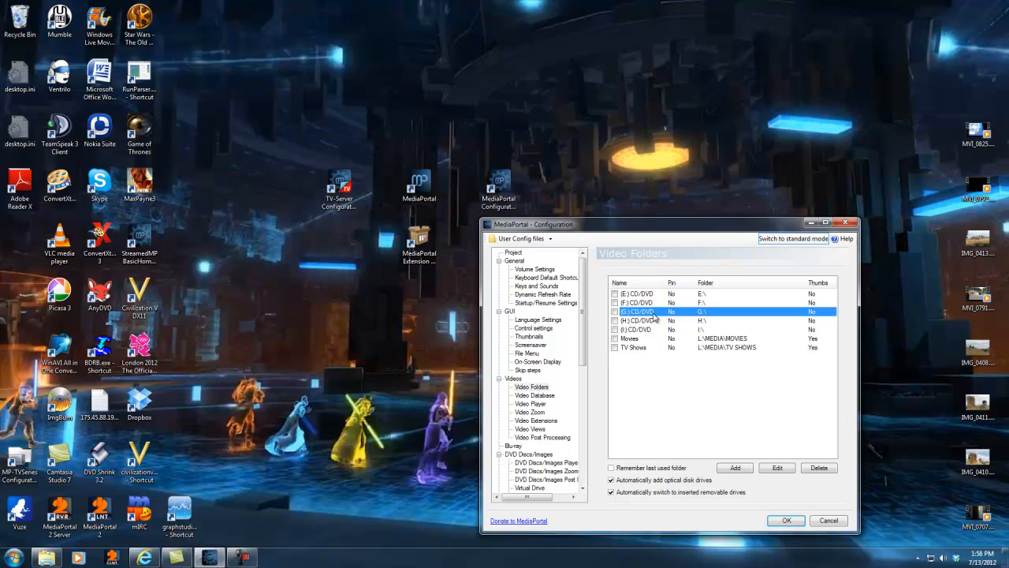
click(655, 320)
click(653, 329)
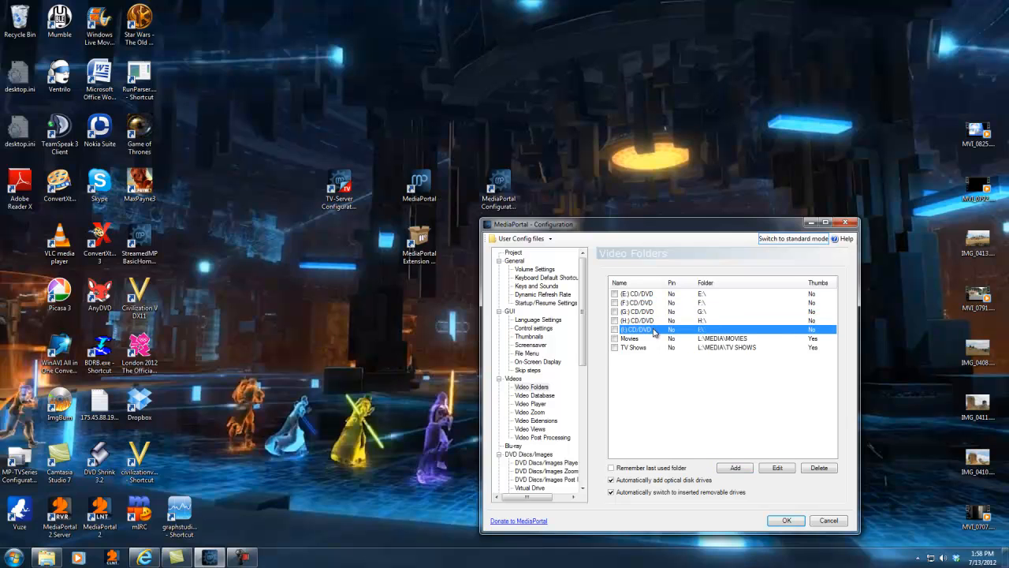
click(649, 294)
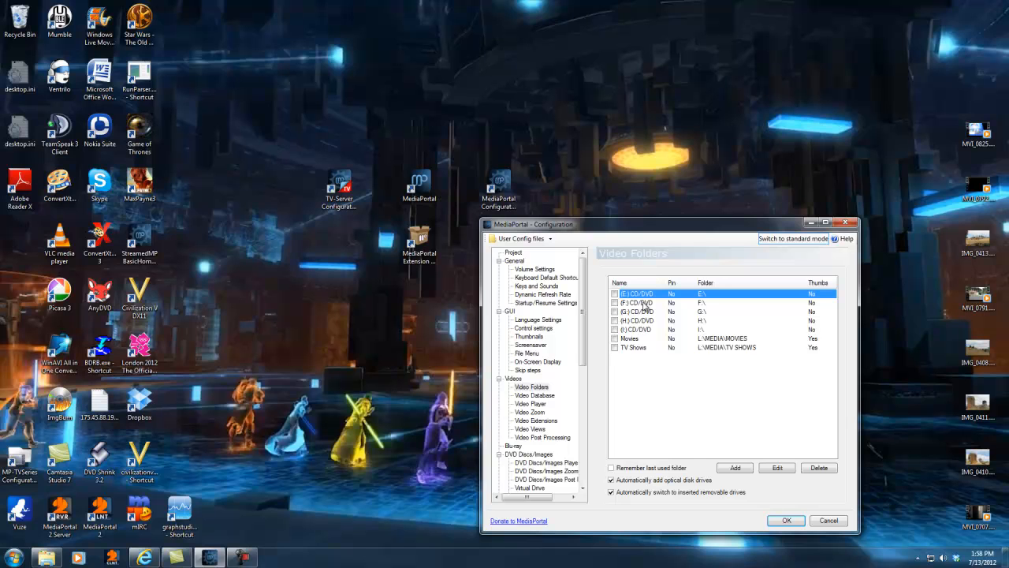
Step: Review the video database editor and its internet database search settings
drag(590, 322, 587, 342)
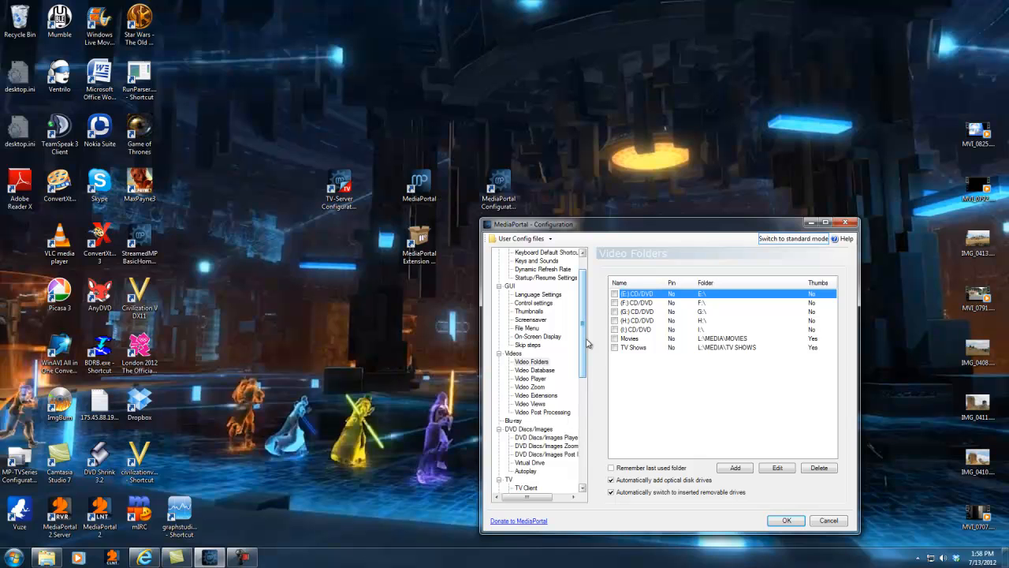
click(543, 369)
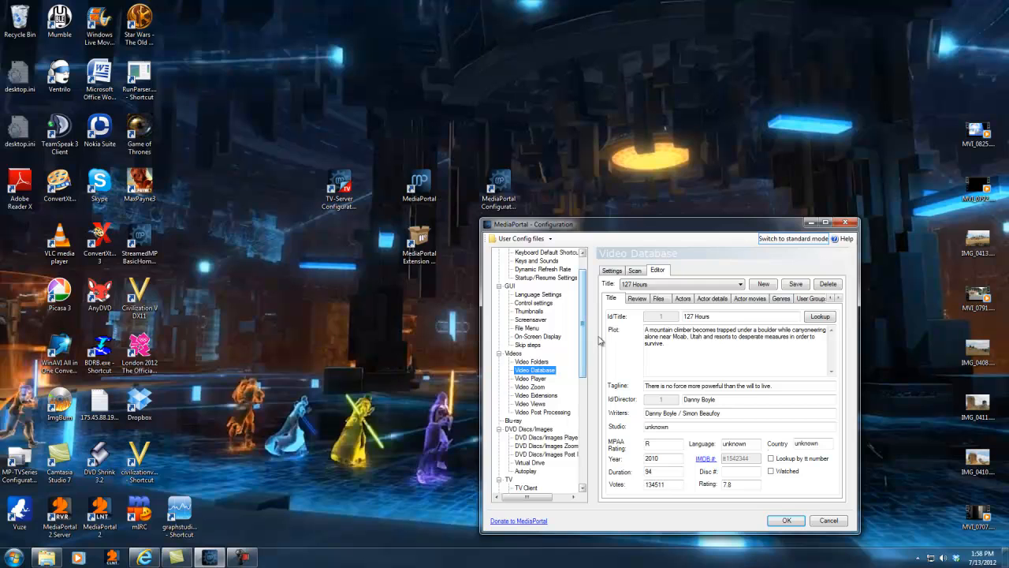
click(615, 271)
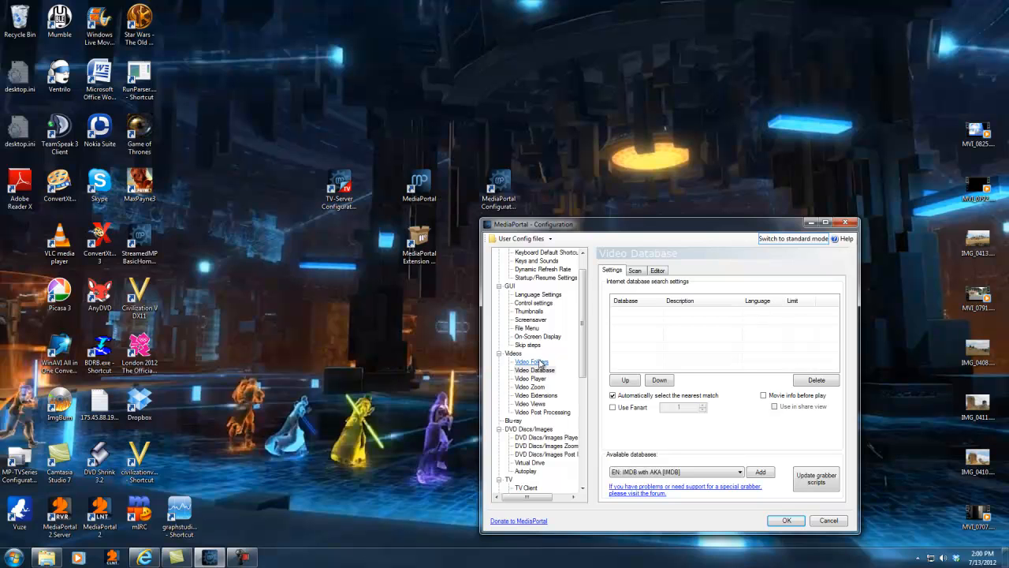
Step: Return to the video folders and try ticking the Movies entry in the folder list
click(543, 362)
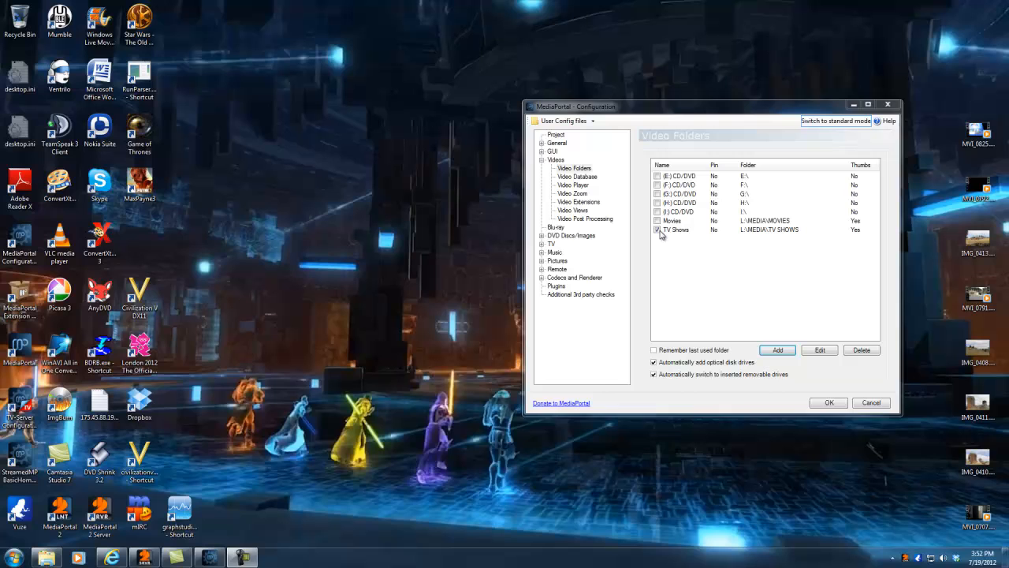
click(663, 221)
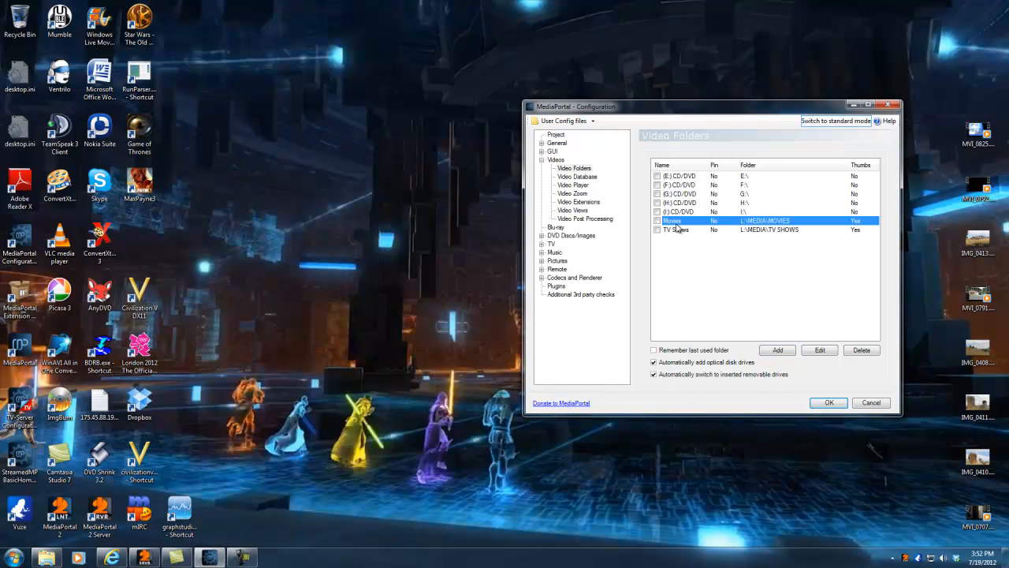
click(786, 253)
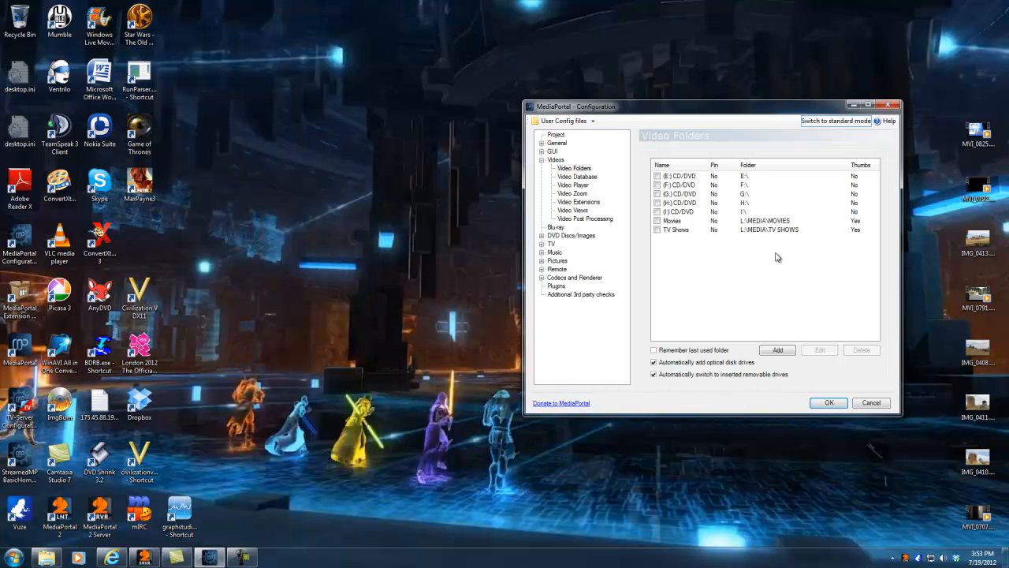
click(658, 221)
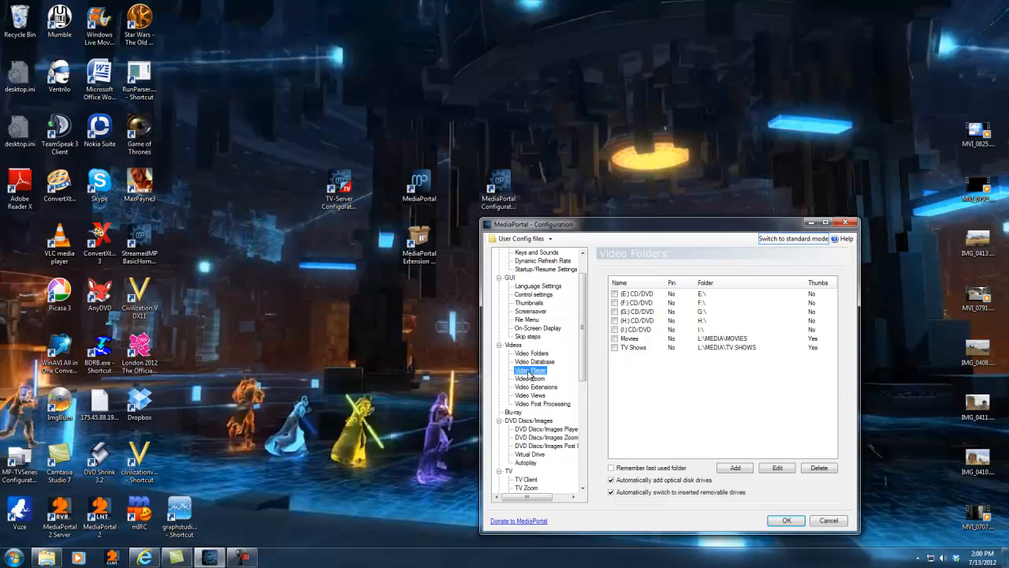
Step: Review the video player and video zoom settings, and examine the .mkv entry and new-extension field of the video extensions
click(530, 370)
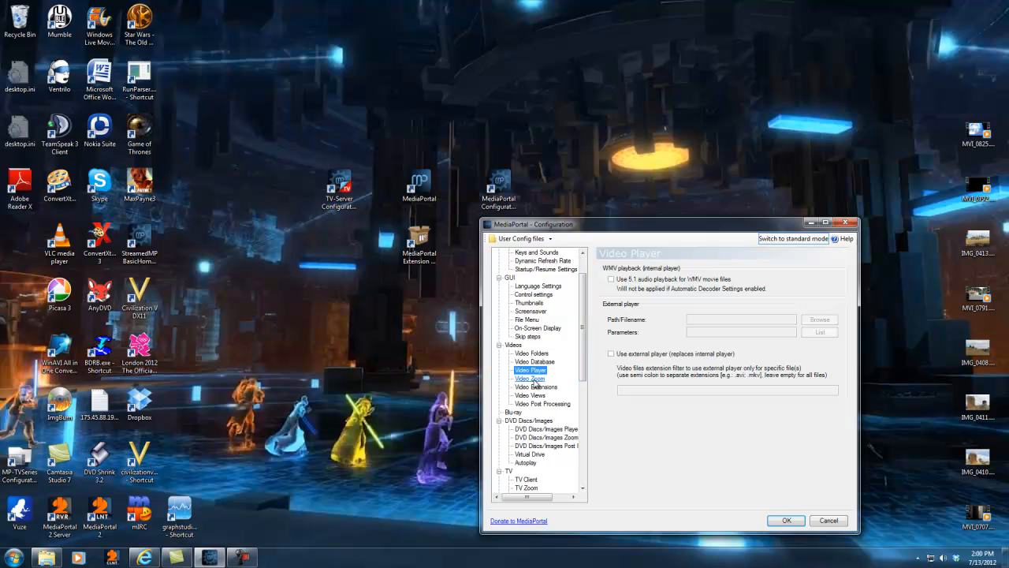
click(533, 380)
click(536, 386)
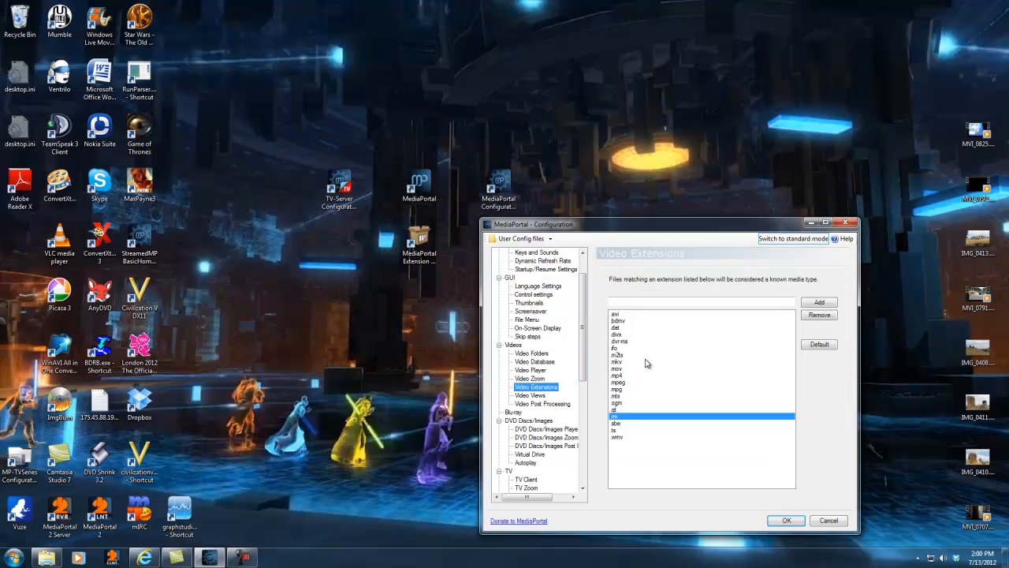
mouse_move(646, 363)
mouse_down()
mouse_move(650, 411)
mouse_move(645, 329)
mouse_move(647, 367)
mouse_up()
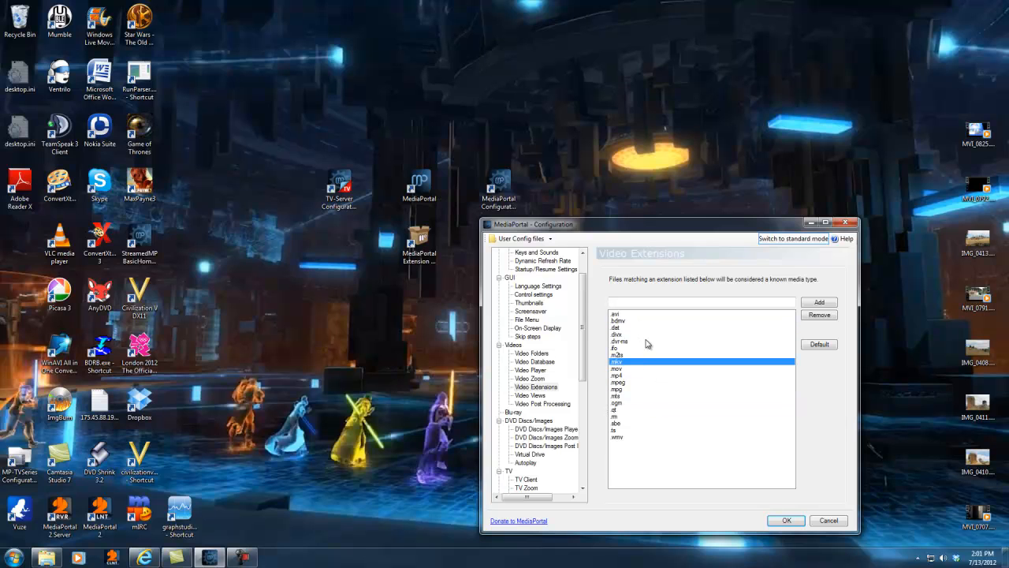
click(655, 302)
Step: Review the video views and the video post processing filters
scroll(587, 363, down, 2)
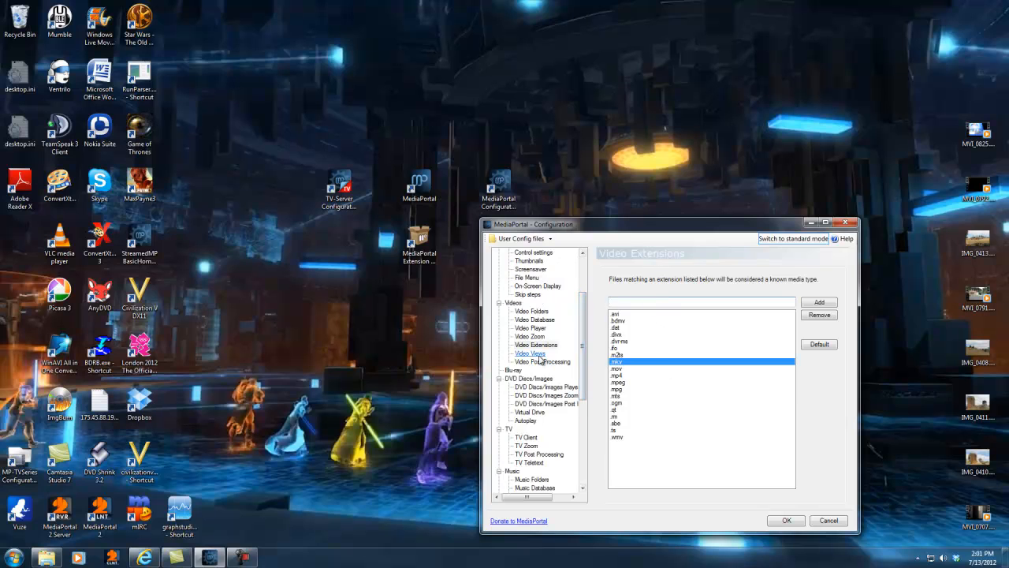
click(531, 353)
click(542, 362)
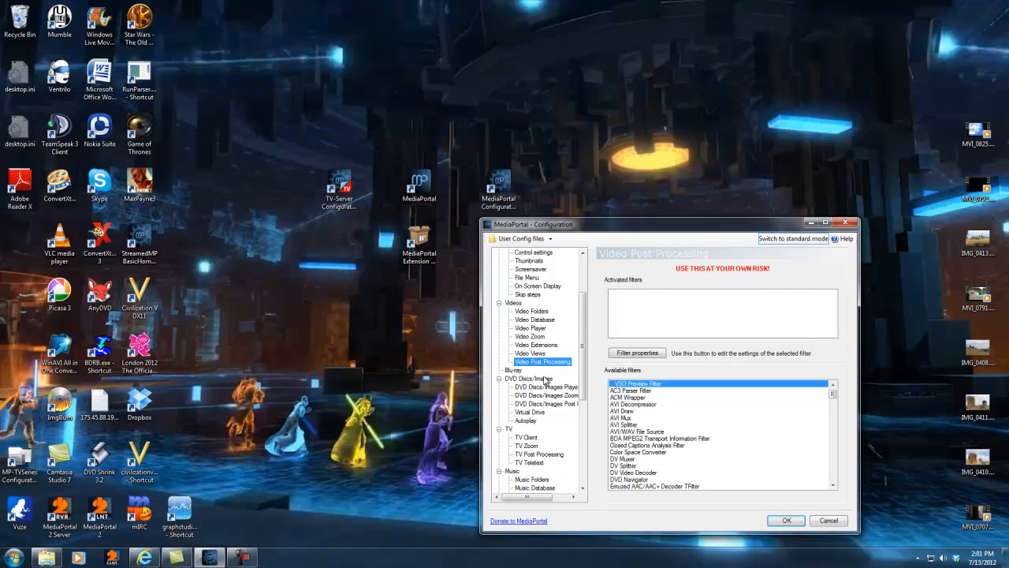
Step: Review the Blu-ray region code and parental control settings, and the default audio and subtitle options
click(513, 369)
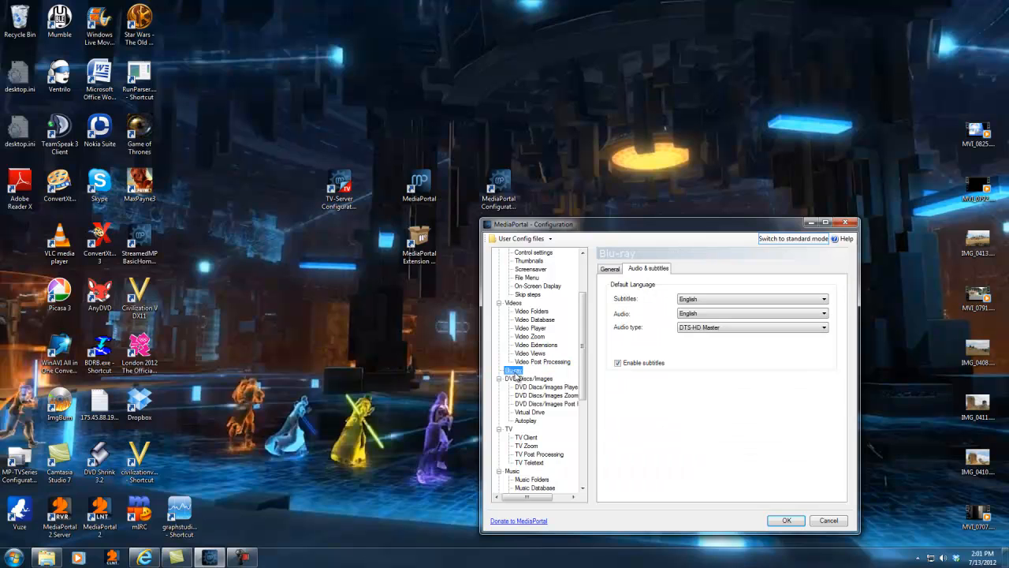
click(610, 268)
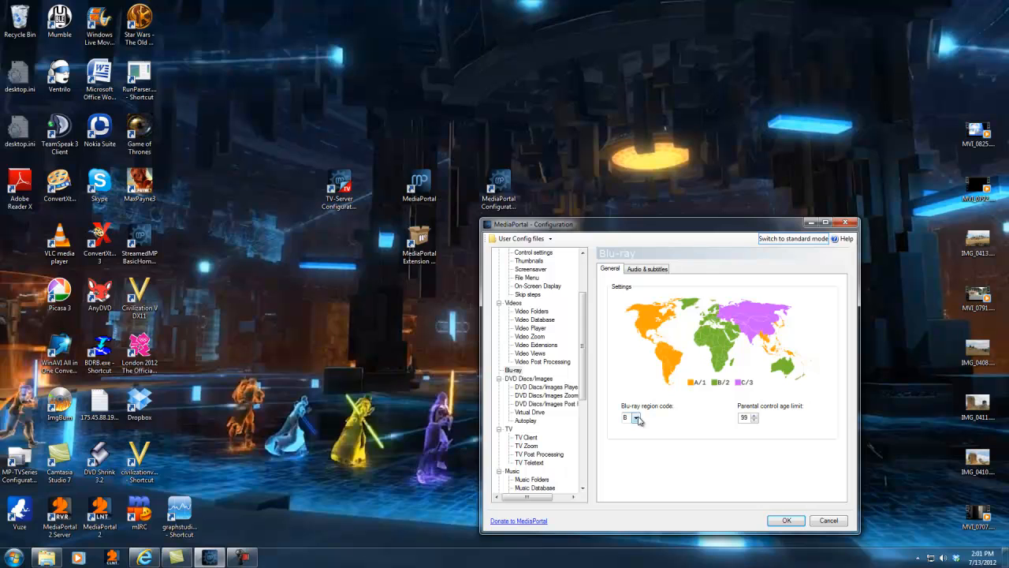
click(646, 273)
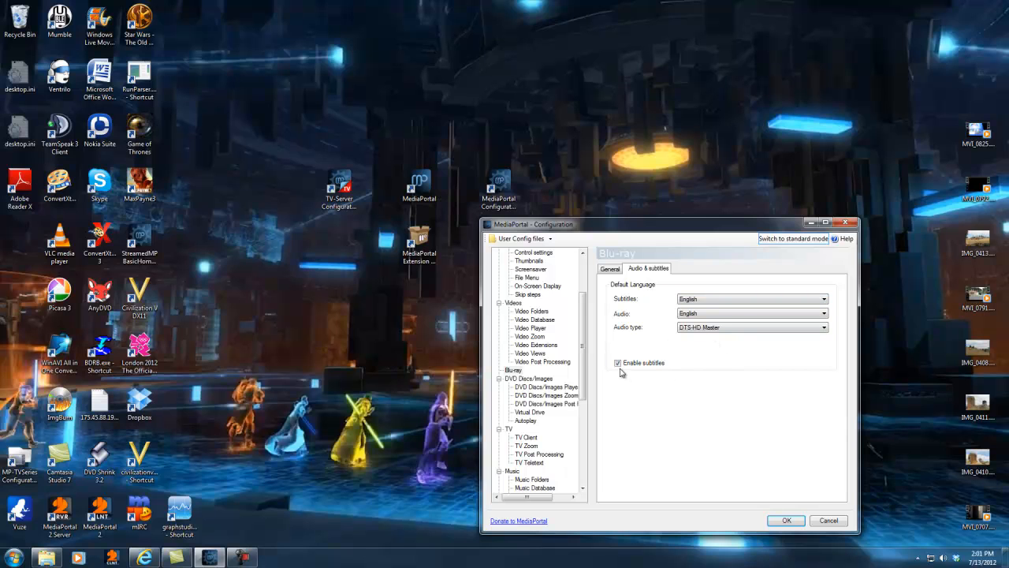
Step: Review the DVD language settings, the virtual drive settings and the autoplay actions for inserted media
click(542, 383)
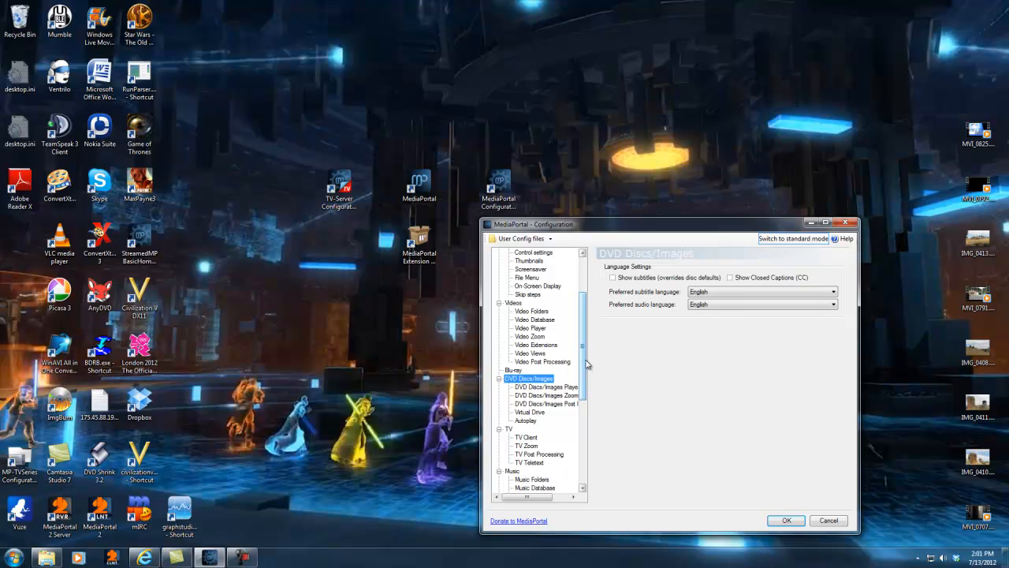
drag(585, 363, 585, 382)
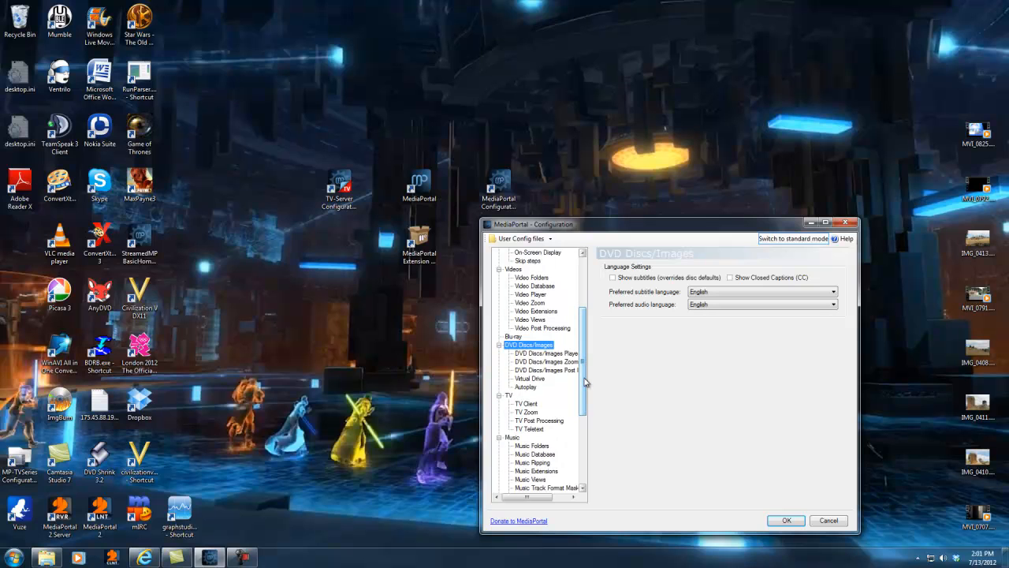
click(540, 381)
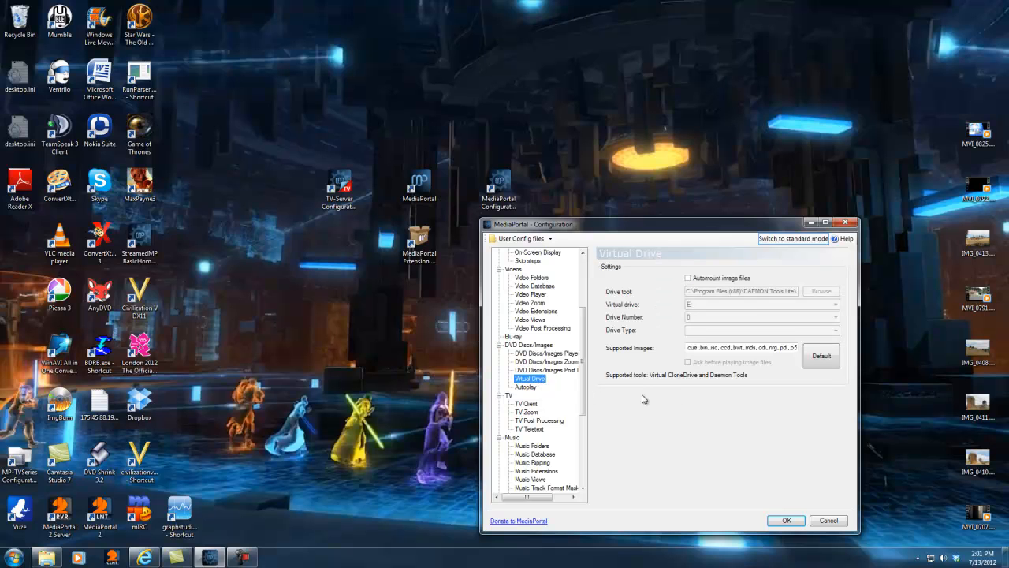
drag(584, 401, 584, 417)
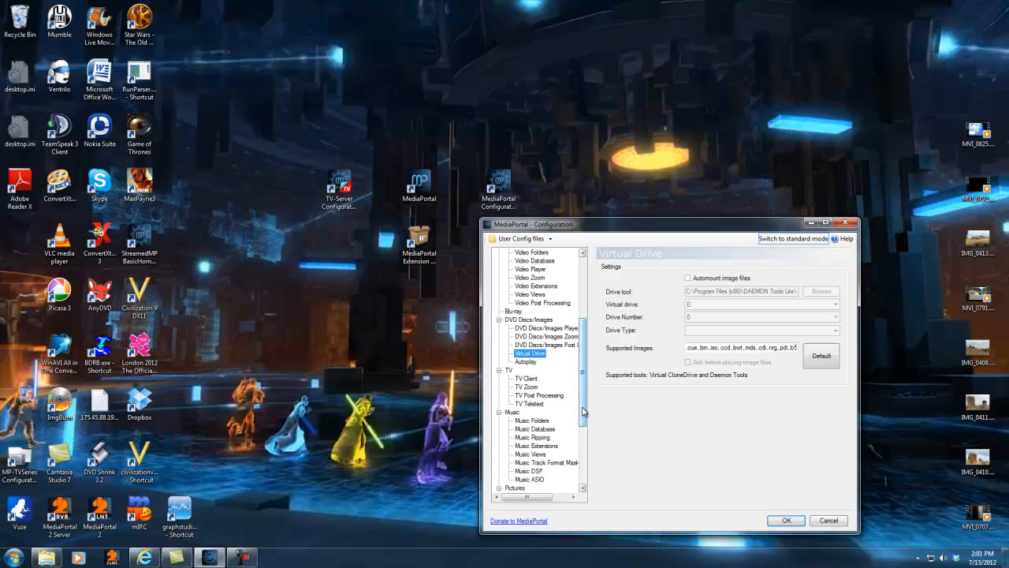
click(524, 363)
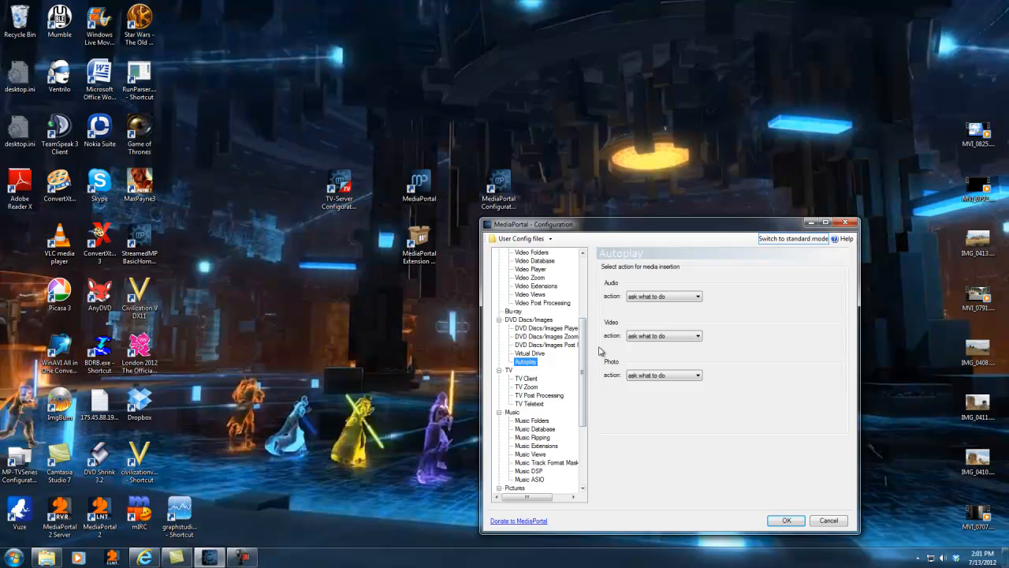
Step: Check the autoplay choices for audio media, and review the TV client, TV zoom, TV post processing and TV teletext settings
click(648, 298)
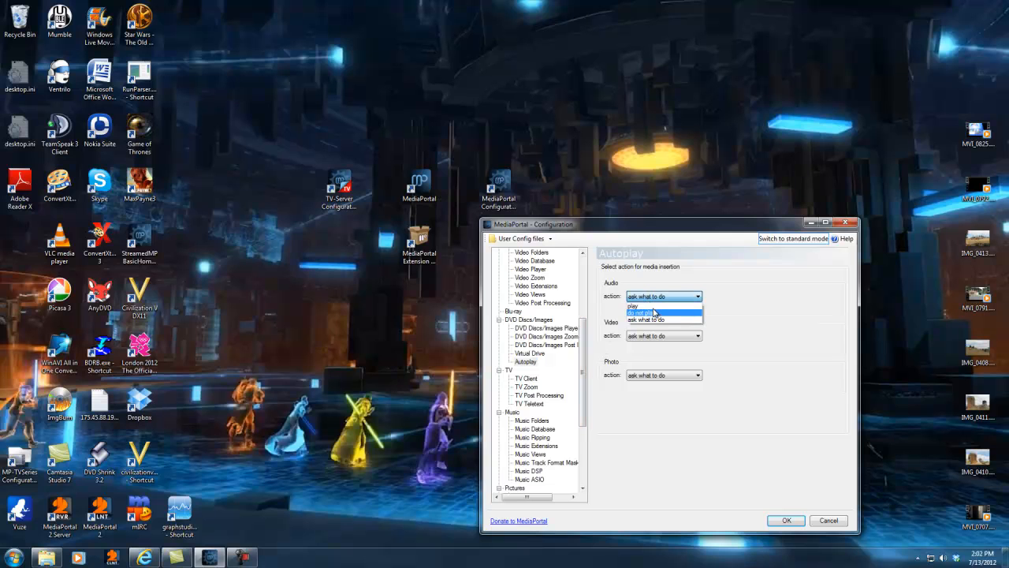
click(670, 299)
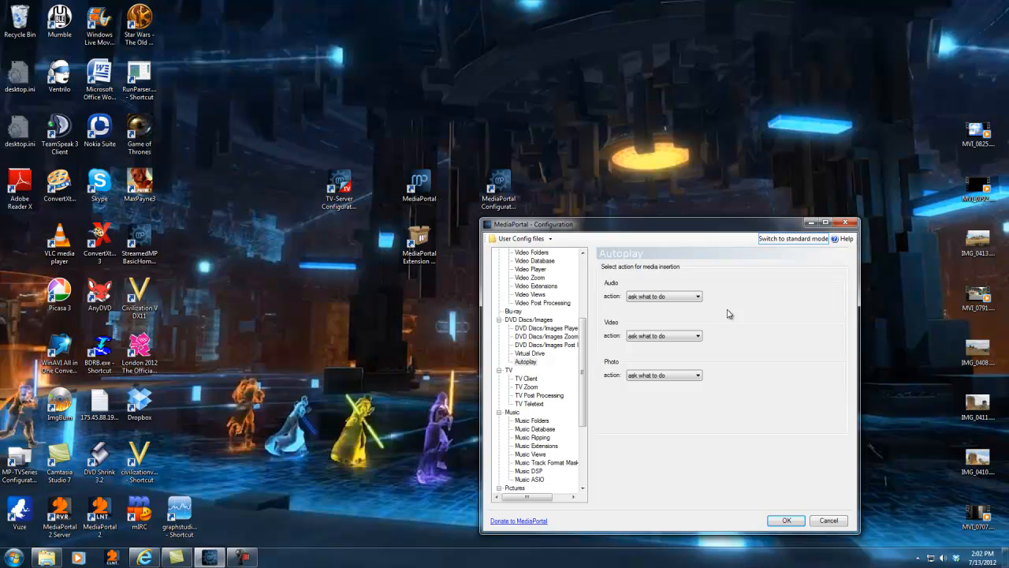
click(509, 370)
scroll(586, 367, down, 2)
click(526, 336)
click(526, 344)
click(539, 353)
click(529, 361)
scroll(584, 381, down, 1)
scroll(584, 381, down, 2)
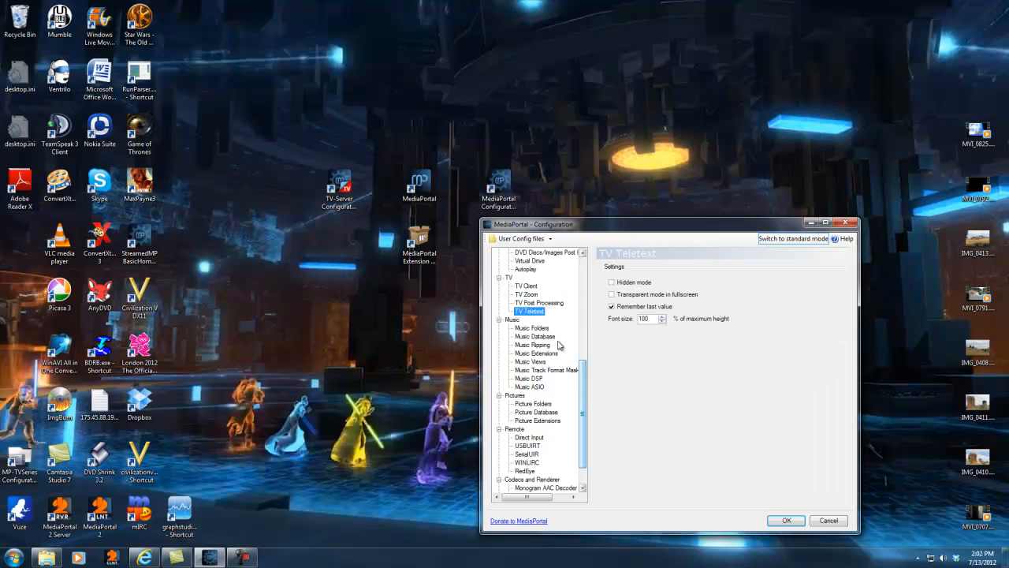
Step: Review the music folders, the music database settings and the general rip settings, including the library folder for ripped music
click(532, 327)
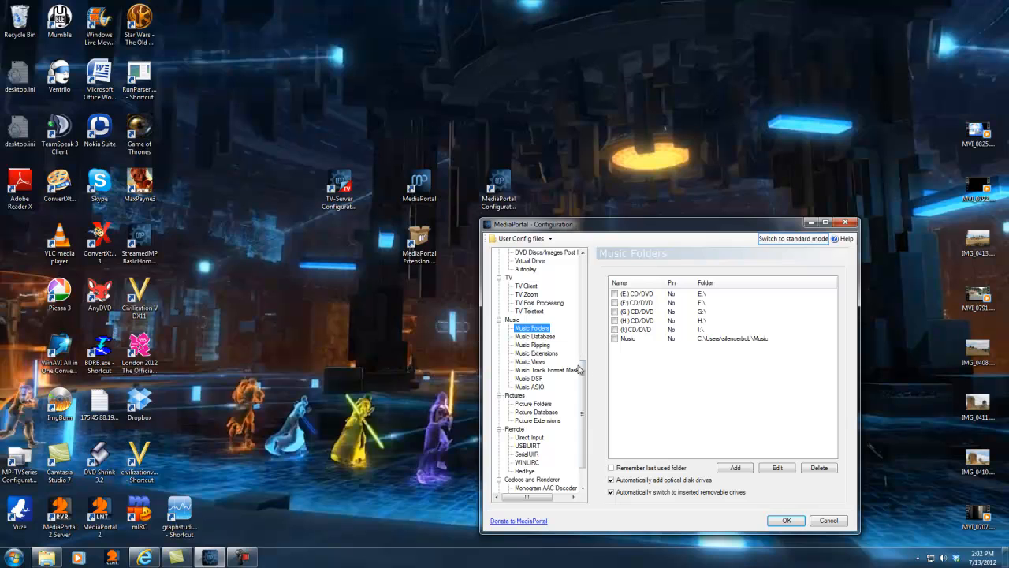
key(Down)
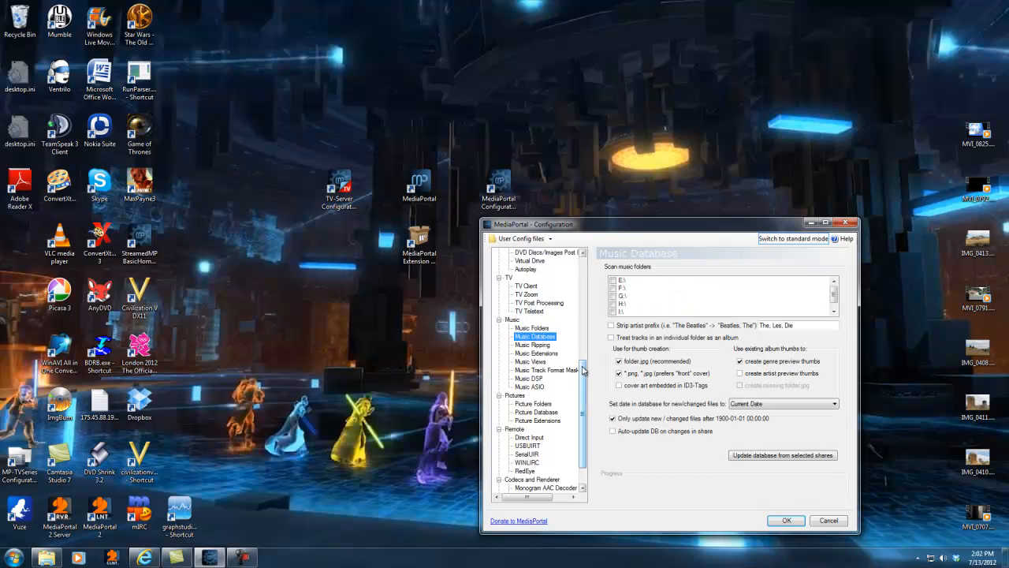
click(543, 345)
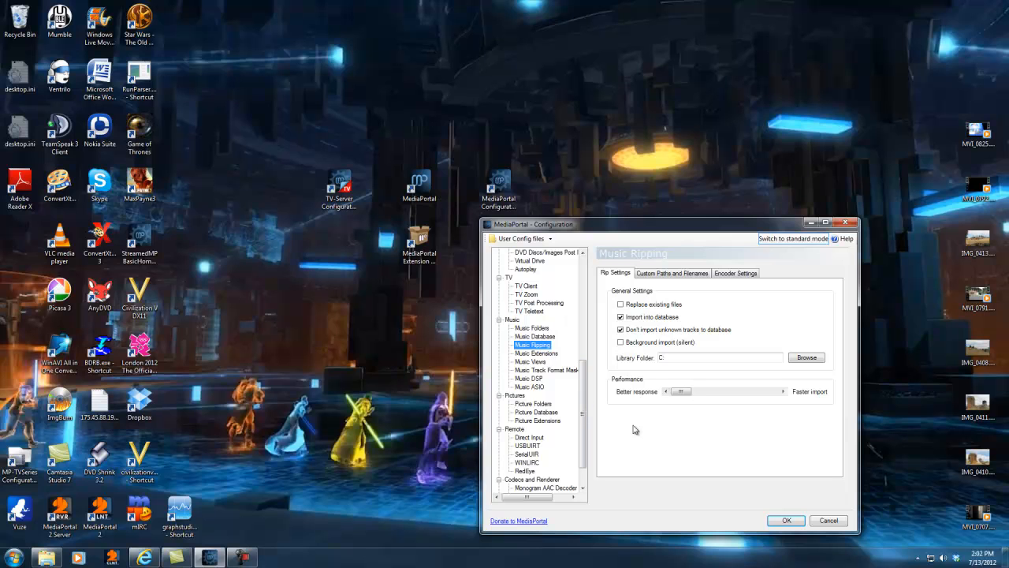
click(670, 358)
Step: Review the custom path and filename format for ripped music, and examine the encoding mode and quality of the encoder settings
click(677, 276)
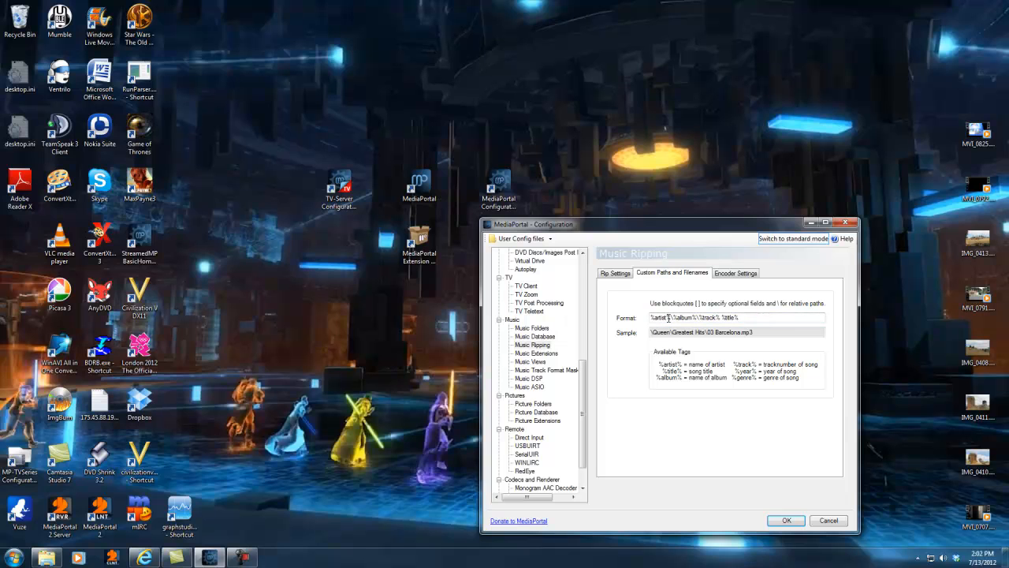
mouse_move(669, 317)
mouse_down()
mouse_move(648, 319)
mouse_move(674, 318)
mouse_up()
click(742, 318)
click(617, 275)
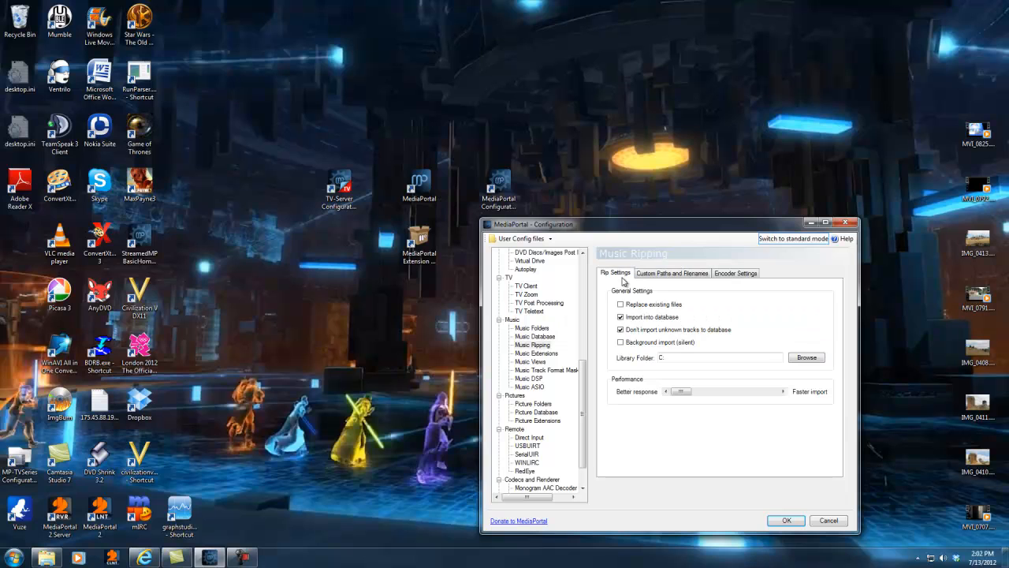
click(747, 281)
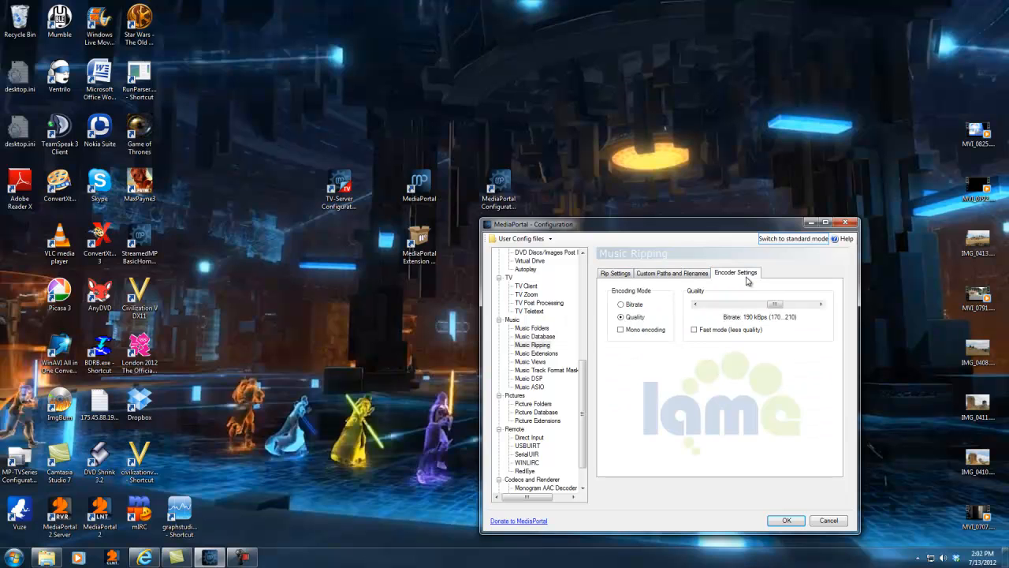
mouse_move(775, 306)
mouse_down()
mouse_move(814, 317)
mouse_move(709, 317)
mouse_move(804, 317)
mouse_move(781, 319)
mouse_up()
click(614, 274)
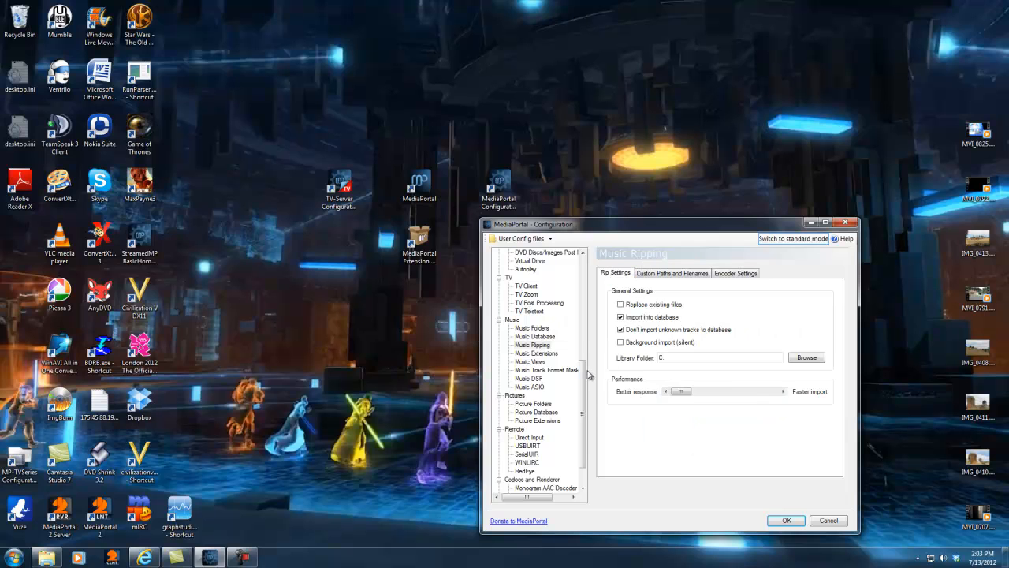
Step: Review the picture slideshow settings, the picture folders, the picture database and the picture extensions
scroll(590, 386, down, 2)
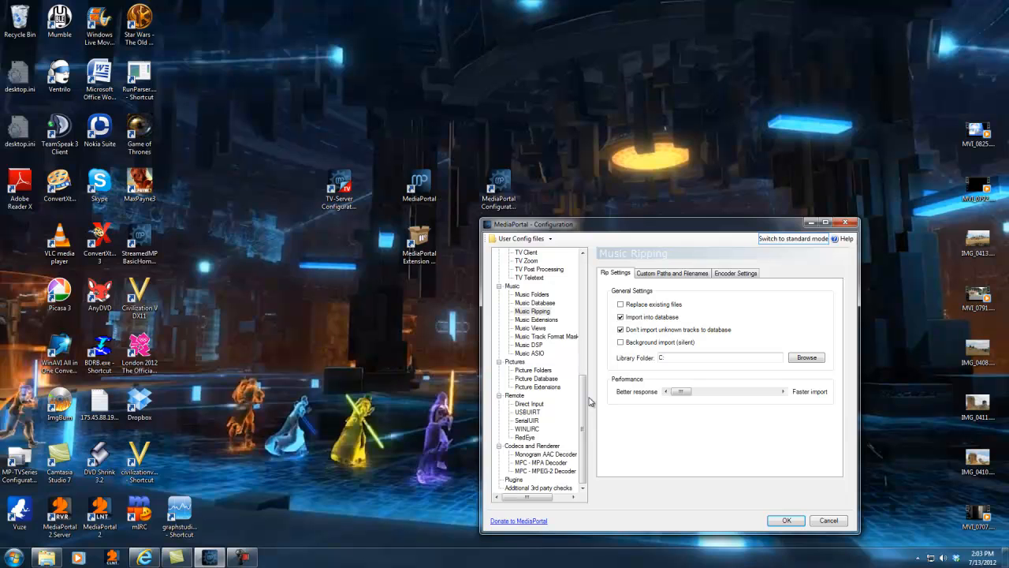
click(515, 396)
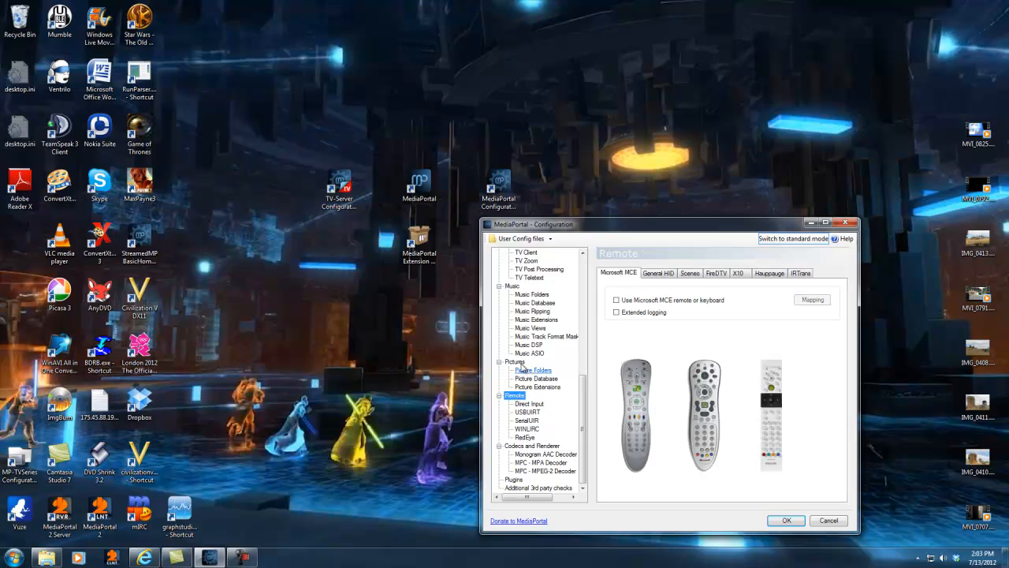
click(515, 361)
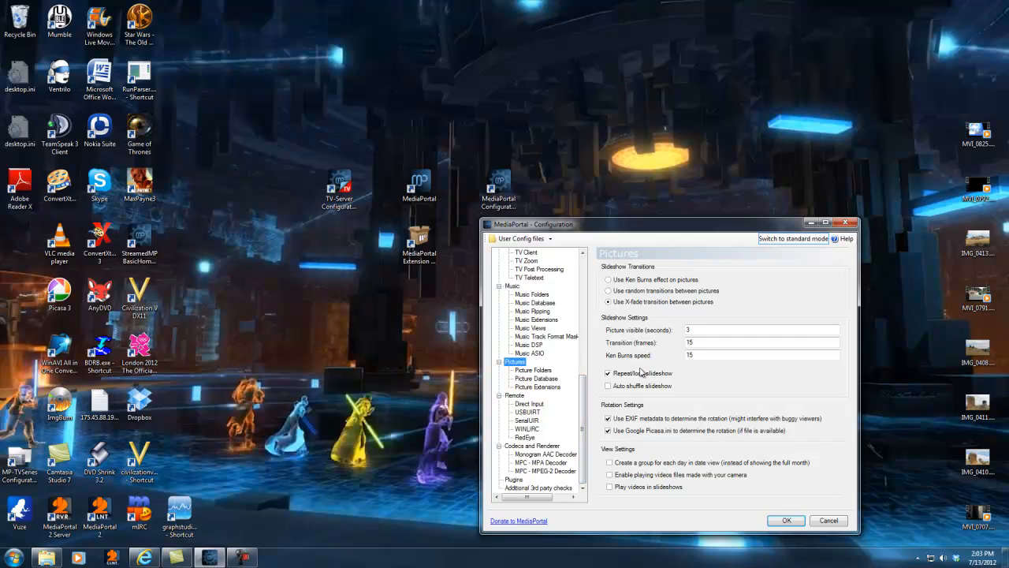
click(531, 371)
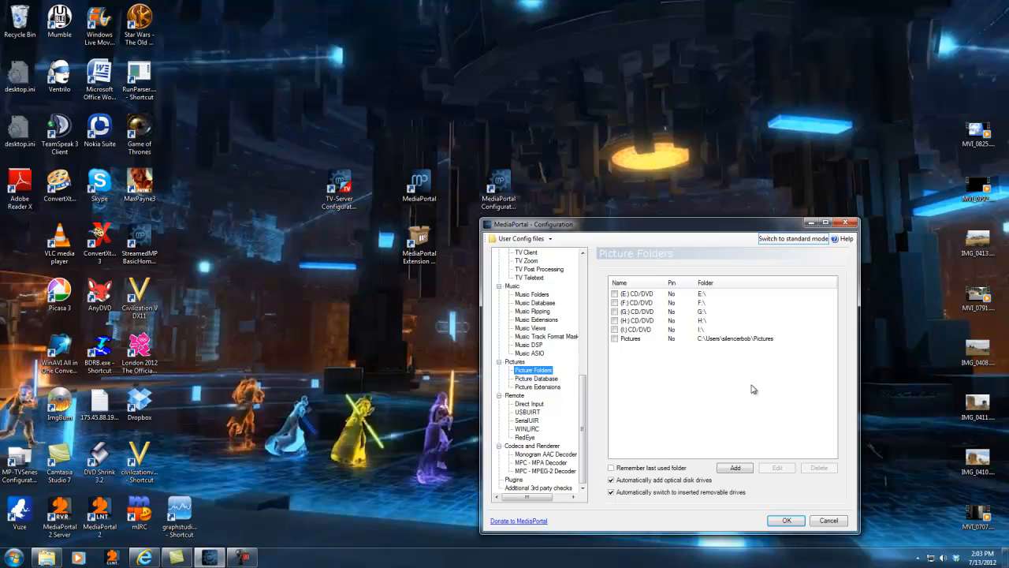
click(551, 379)
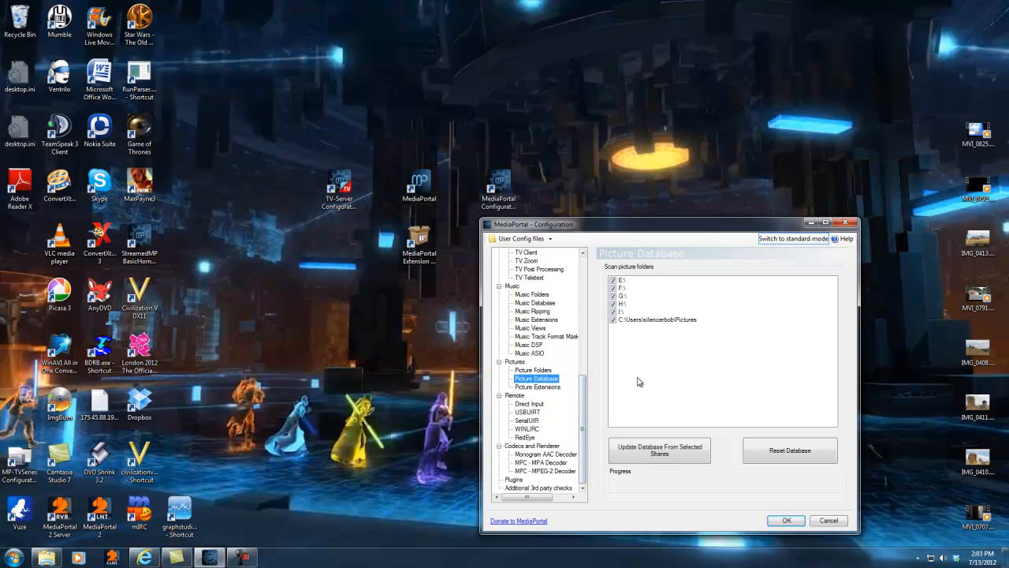
click(553, 387)
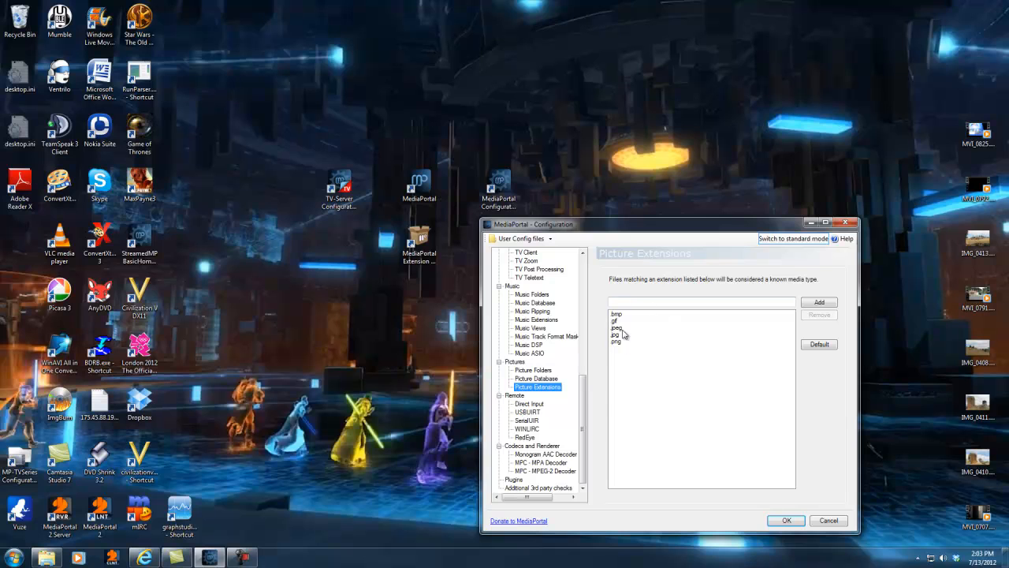
Step: Review the remote settings for Microsoft MCE, General HID, Sceneo, FireDTV, X10, Hauppauge and IRTrans
click(514, 395)
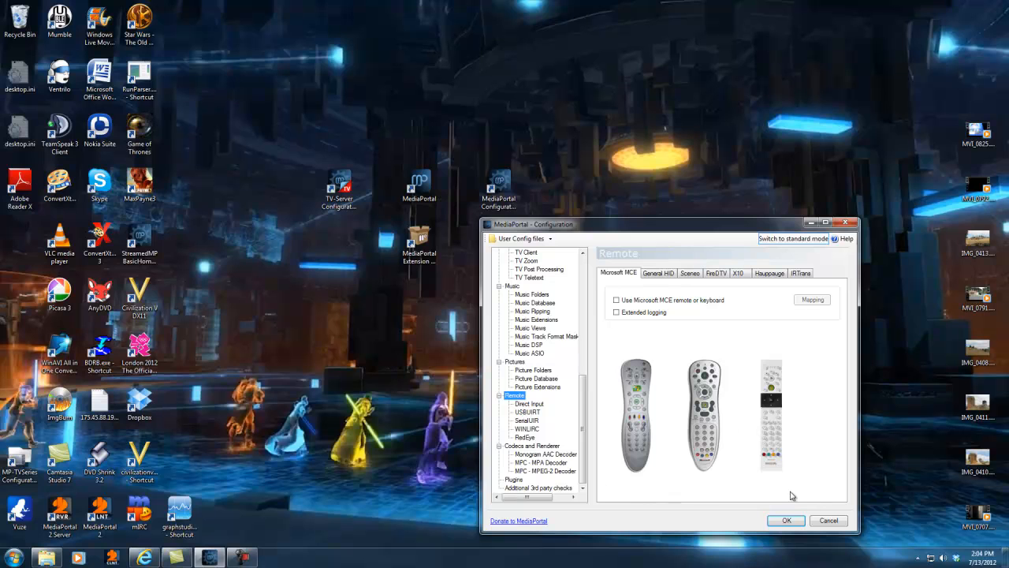
click(666, 273)
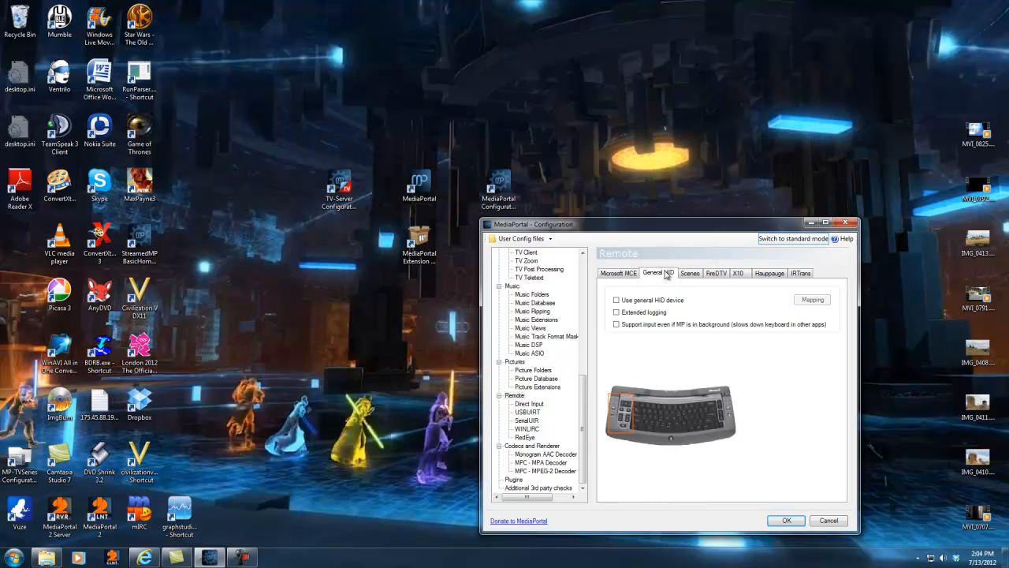
click(693, 274)
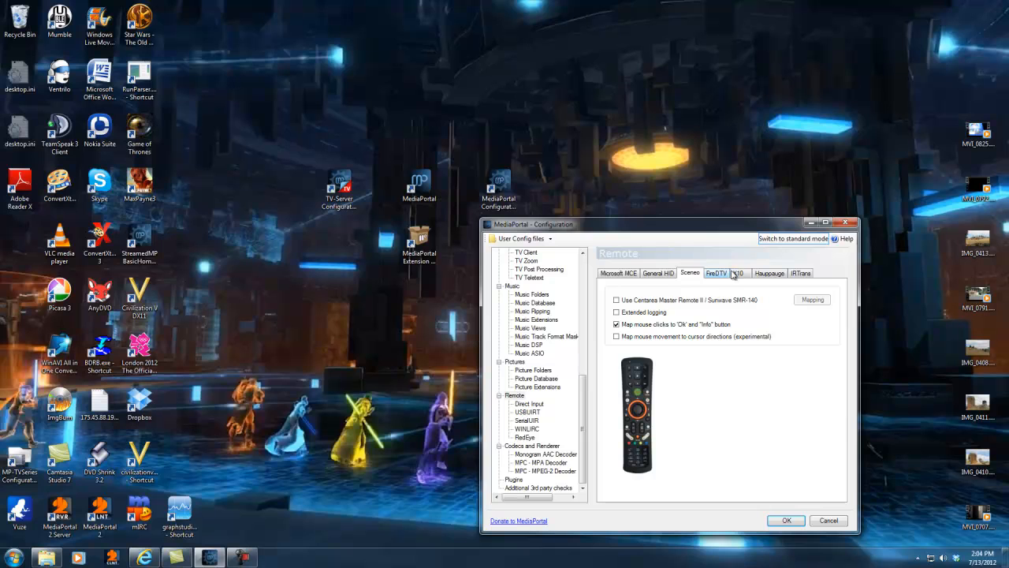
click(719, 274)
click(740, 274)
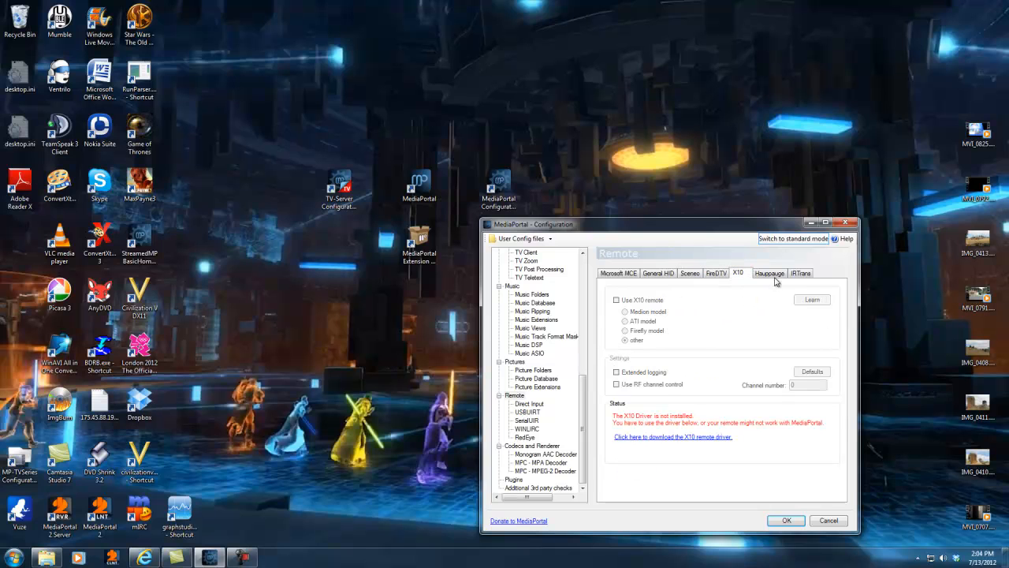
click(777, 277)
click(804, 279)
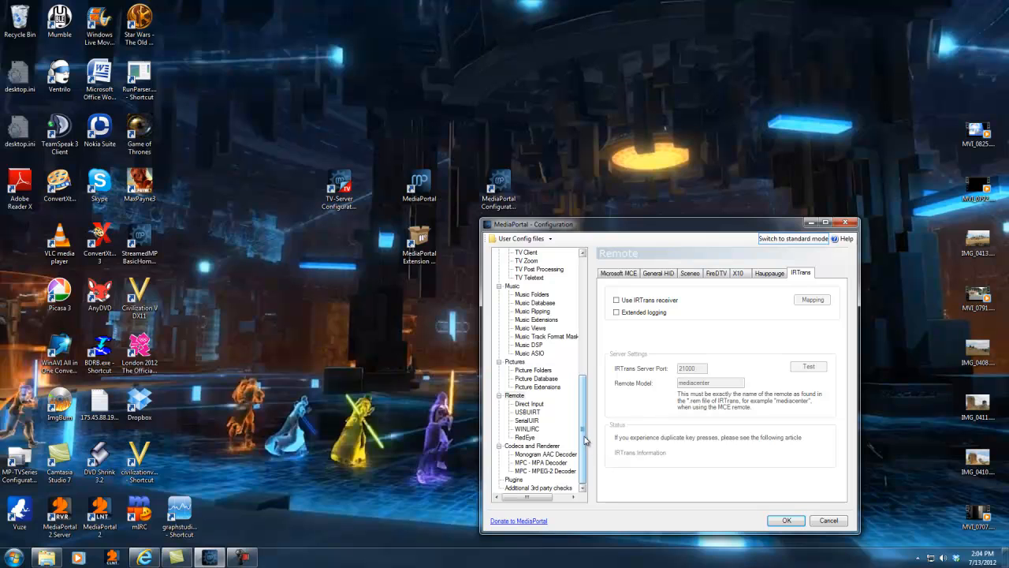
Step: Look through the Direct Input, USBUIRT, SerialUIR, WINLIRC and RedEye settings, and return to the Microsoft MCE remote options
click(526, 405)
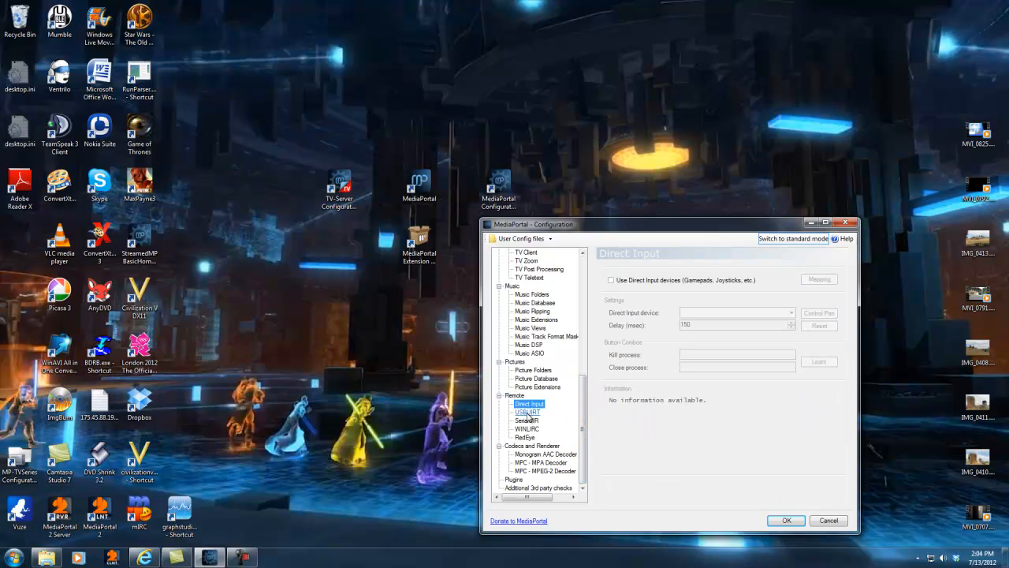
click(527, 413)
click(528, 420)
click(528, 429)
click(525, 436)
click(525, 406)
click(515, 396)
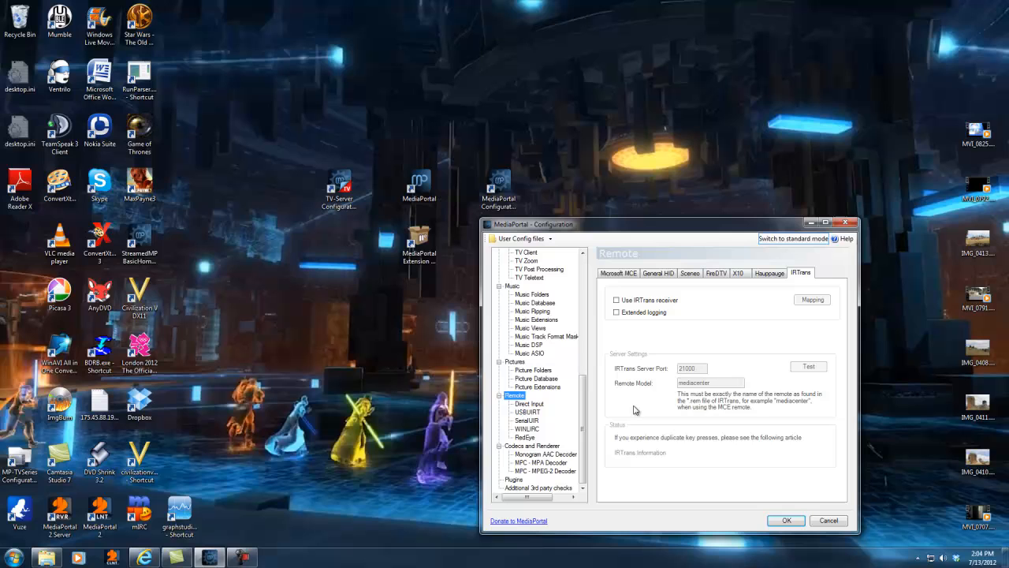
click(617, 273)
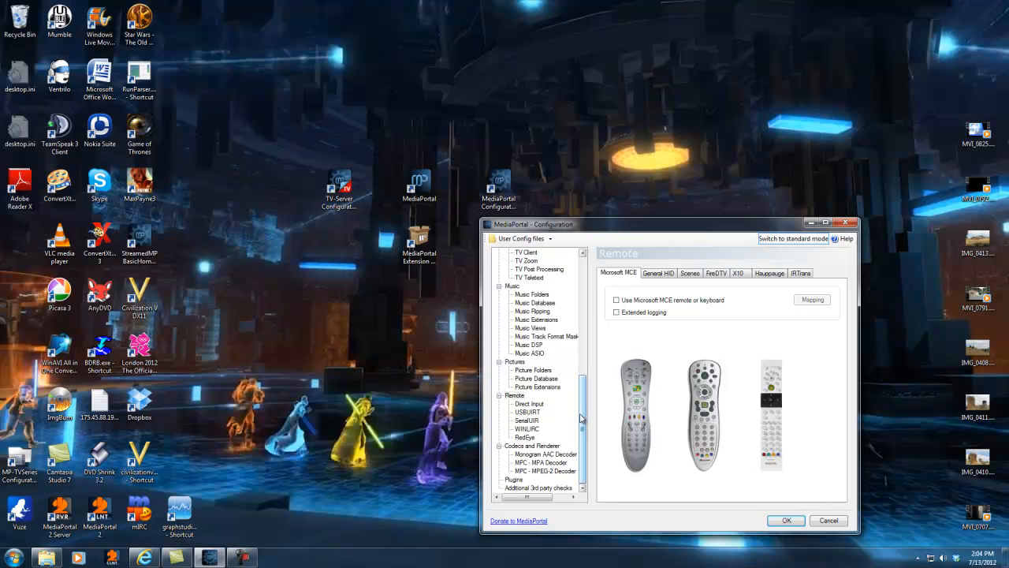
Step: Open the LAV Video Decoder properties for MPEG-2 video from the video codec settings and place them beside the configuration window
click(539, 447)
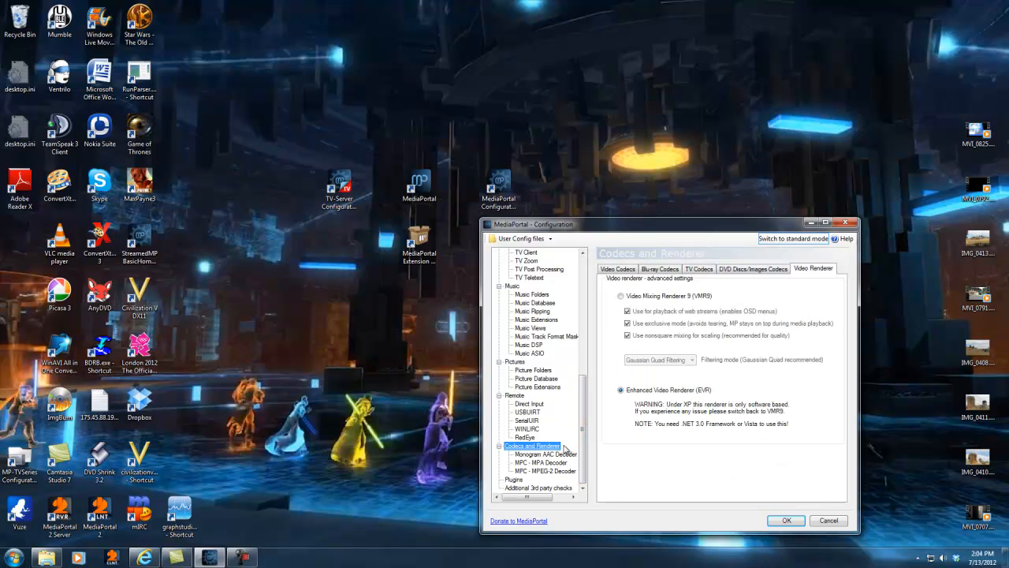
click(629, 269)
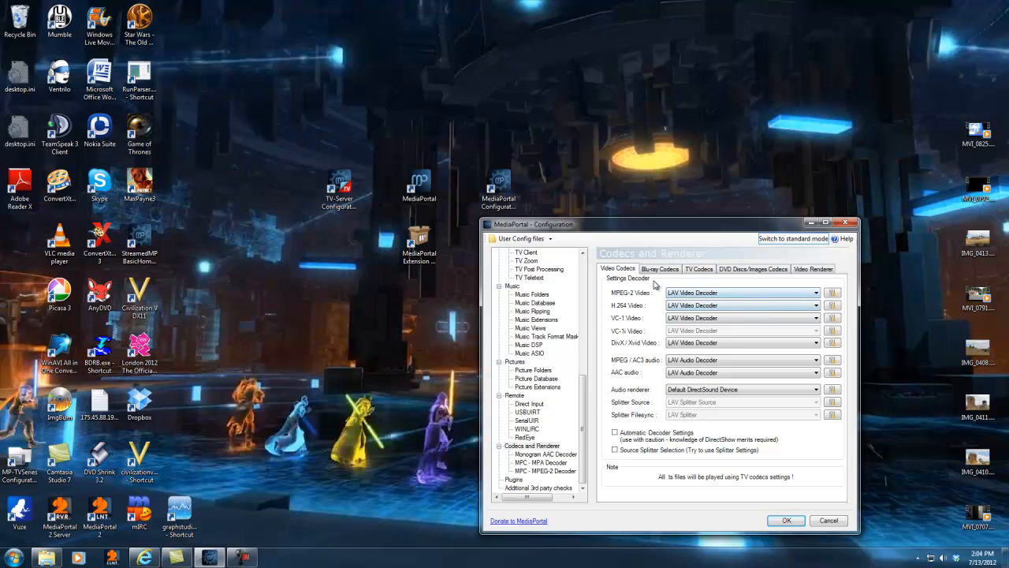
click(839, 294)
drag(839, 295, 343, 231)
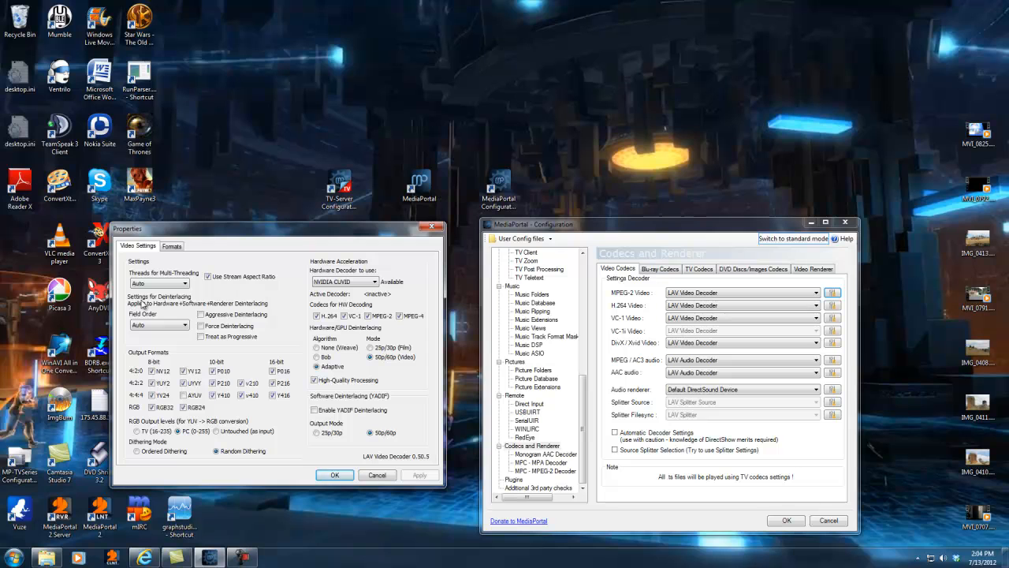
Step: Examine the hardware decoder choices of the LAV Video Decoder and keep NVIDIA CUVID selected
click(375, 283)
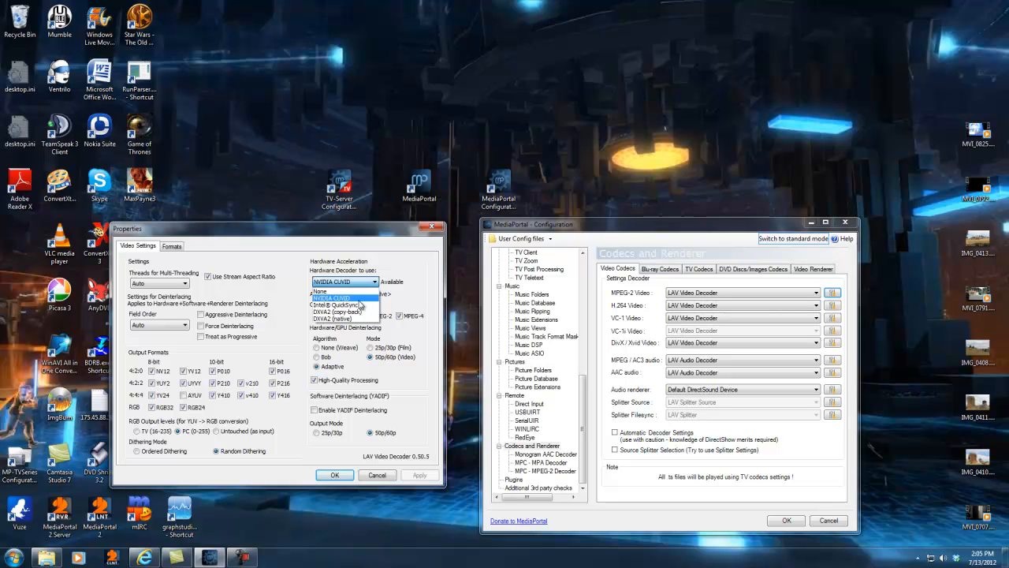
click(359, 299)
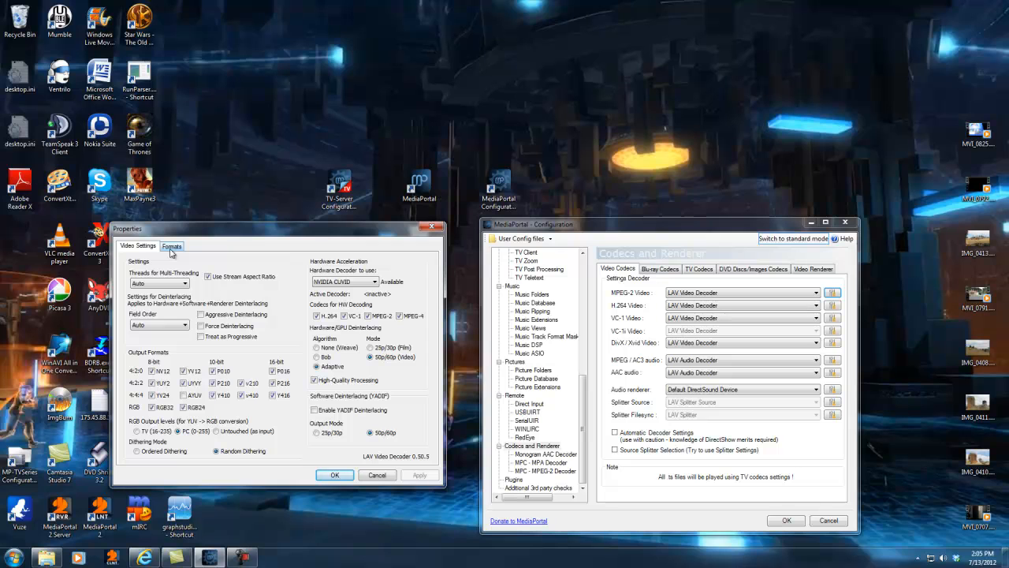
click(357, 284)
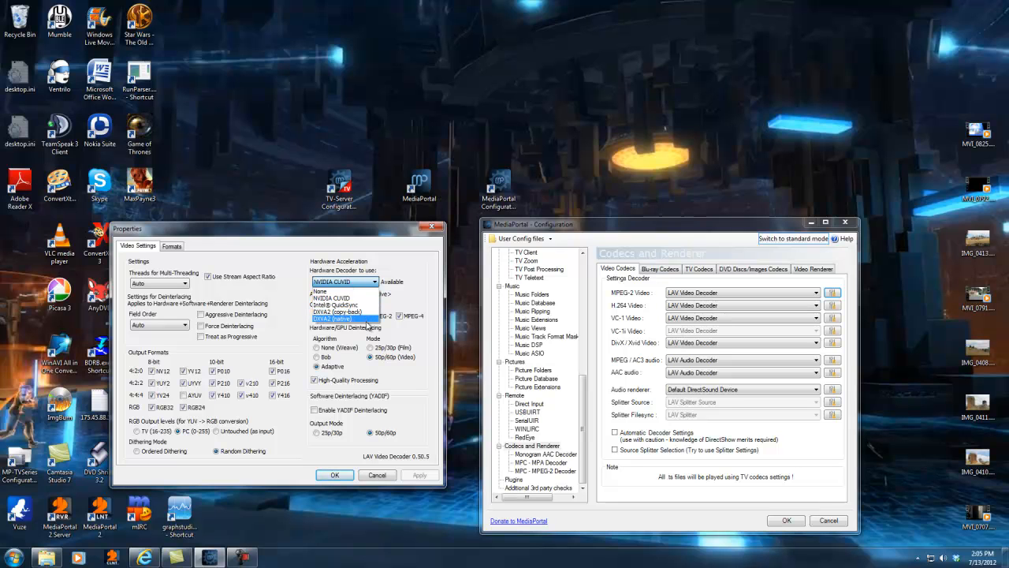
click(426, 281)
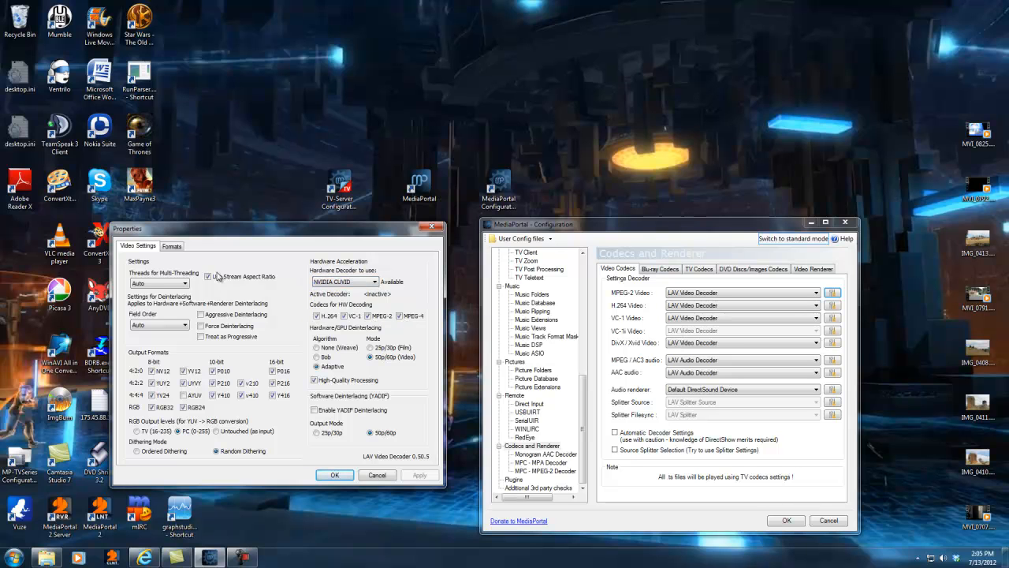
Step: Review the list of formats that LAV Video should decode and return to the decoder's video settings
click(173, 246)
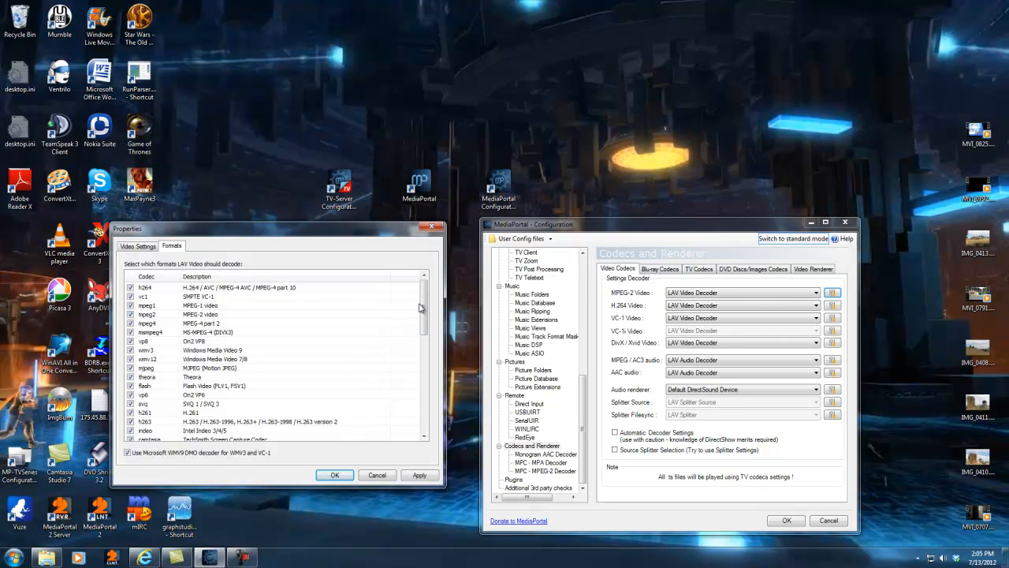
mouse_move(424, 306)
mouse_down()
mouse_move(420, 425)
mouse_move(423, 288)
mouse_up()
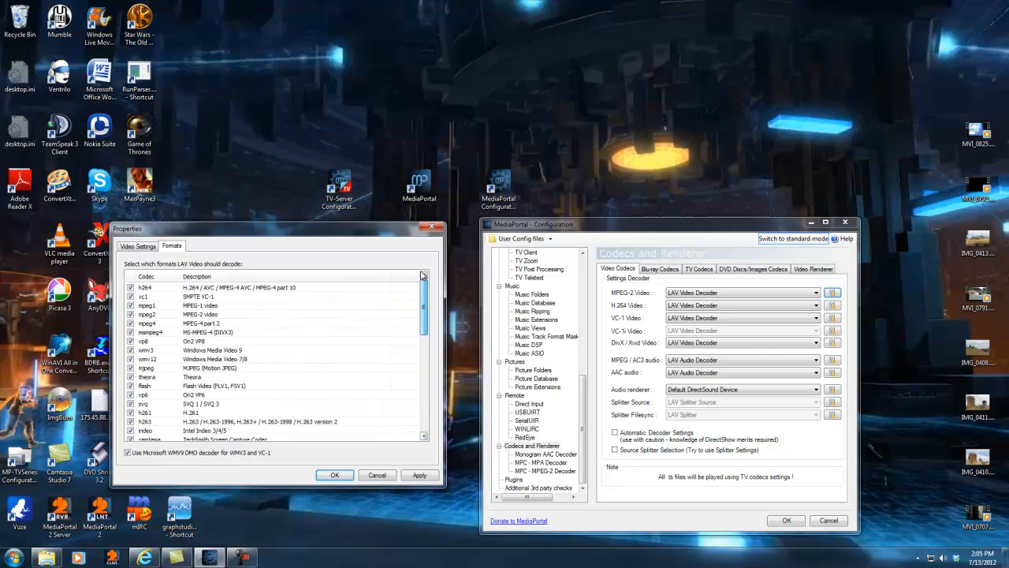
click(136, 246)
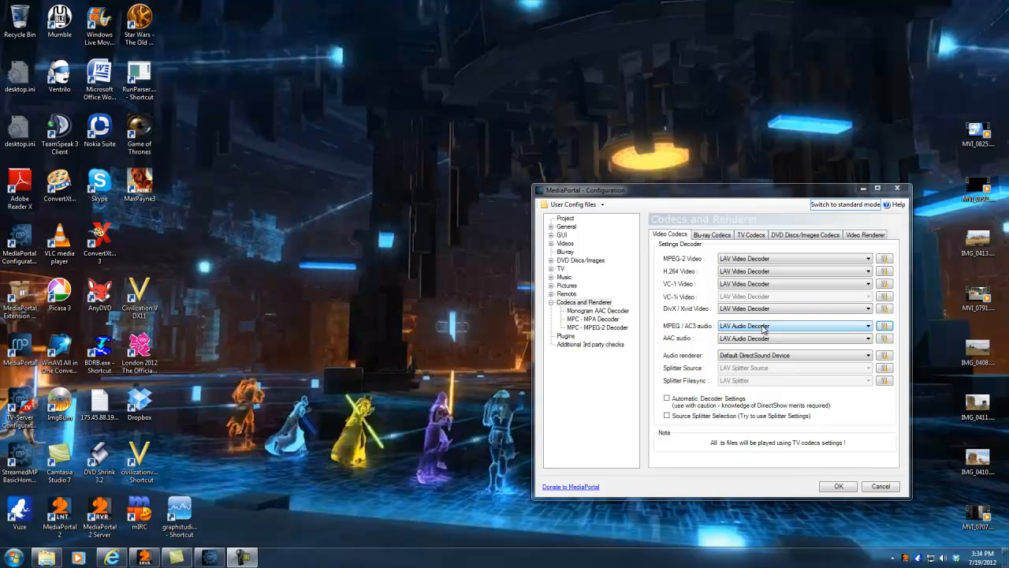
Step: Open the LAV Audio Decoder properties for MPEG / AC3 audio and place them beside the configuration window
click(885, 326)
drag(895, 257, 426, 202)
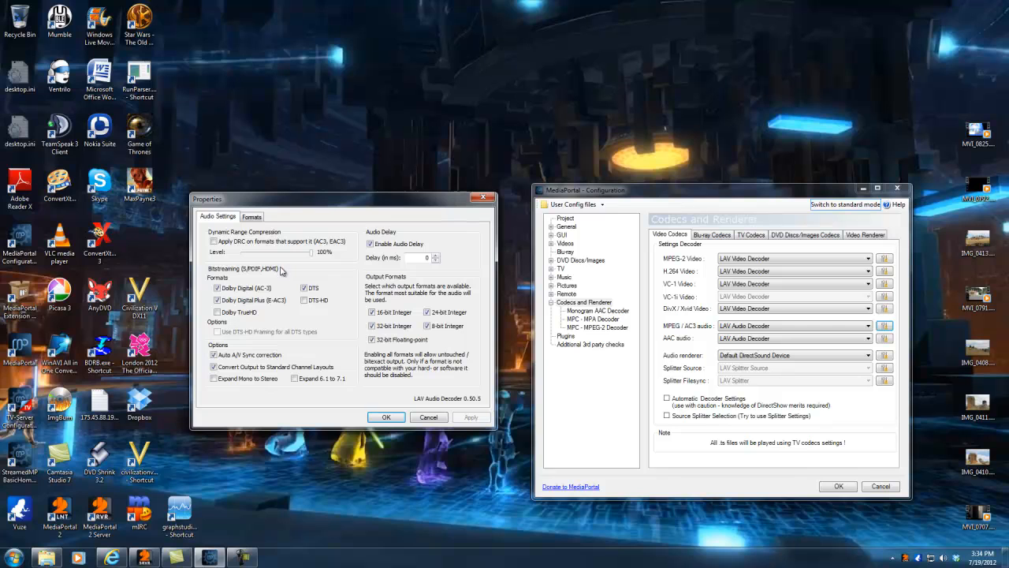
Step: Turn bitstreaming for Dolby Digital, Dolby Digital Plus and DTS off and back on, and select the audio delay value
click(217, 288)
click(303, 287)
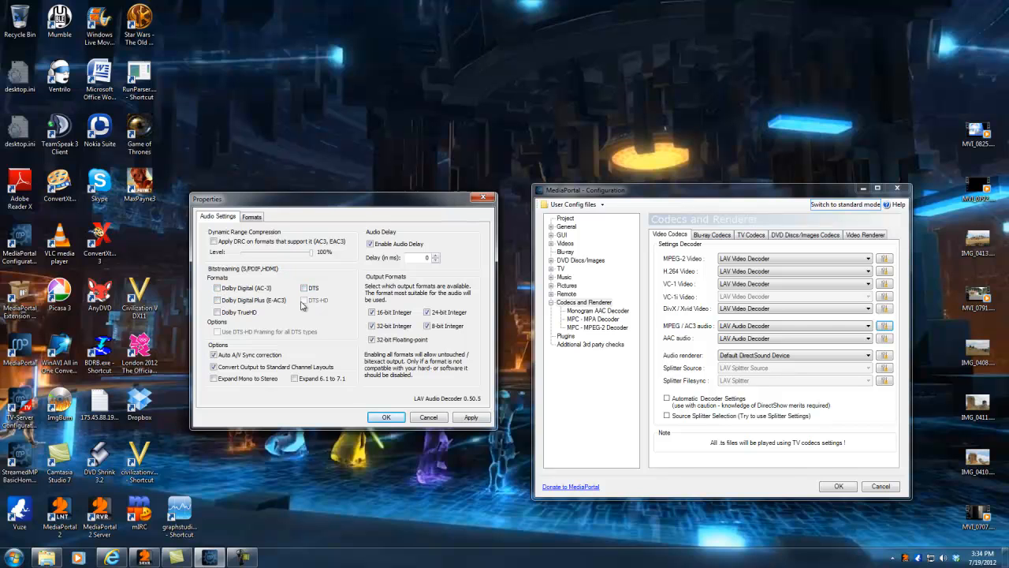
click(217, 288)
click(216, 300)
click(304, 289)
double_click(426, 258)
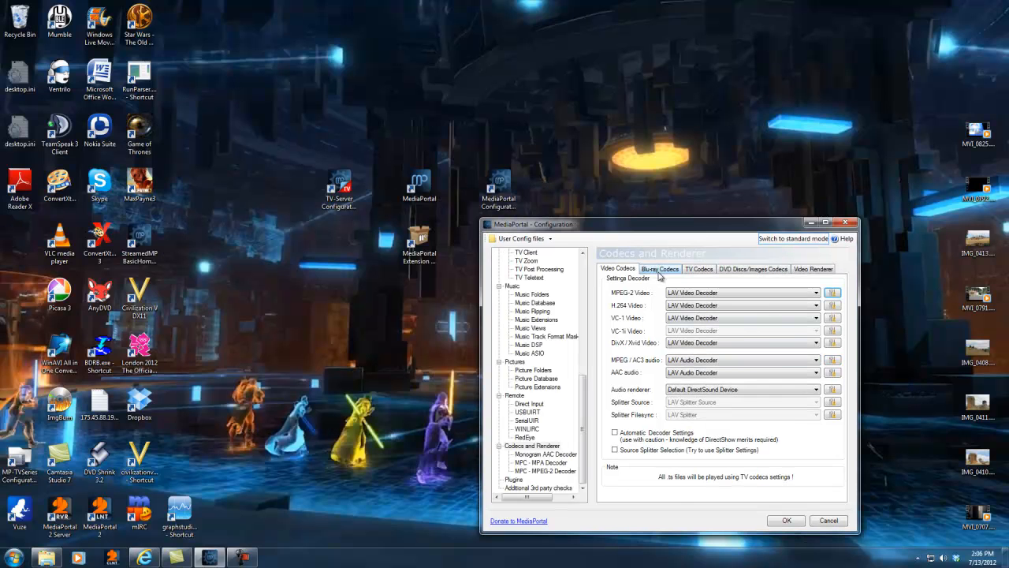
Step: Review the decoder settings for Blu-ray, TV and DVD discs/images and the video renderer's advanced settings
click(659, 271)
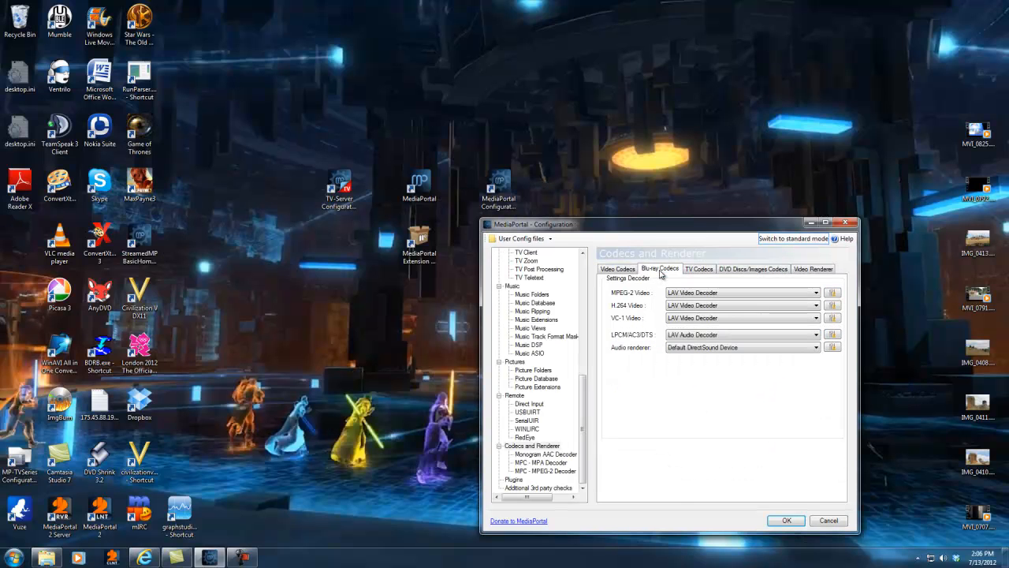
click(703, 271)
click(742, 272)
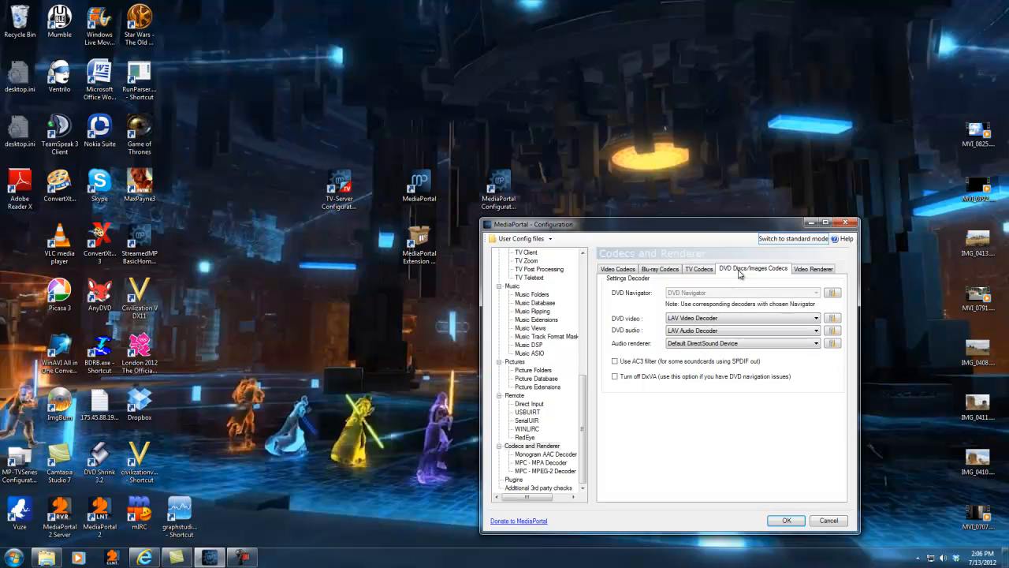
click(813, 269)
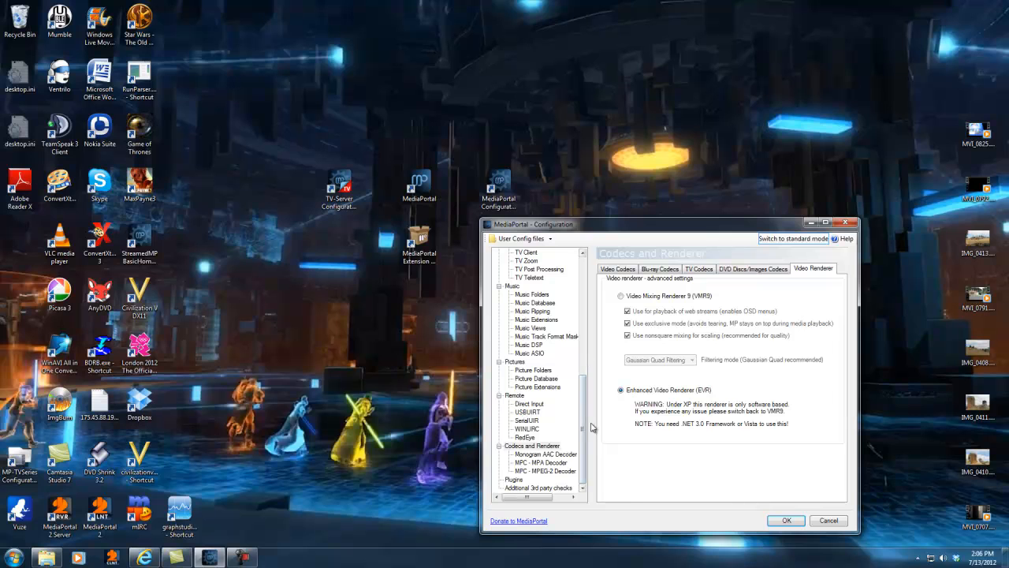
Step: Review the Monogram AAC, MPC - MPA and MPC - MPEG-2 decoder settings and return to Codecs and Renderer
click(538, 455)
click(536, 462)
click(535, 471)
click(536, 463)
click(535, 454)
click(533, 447)
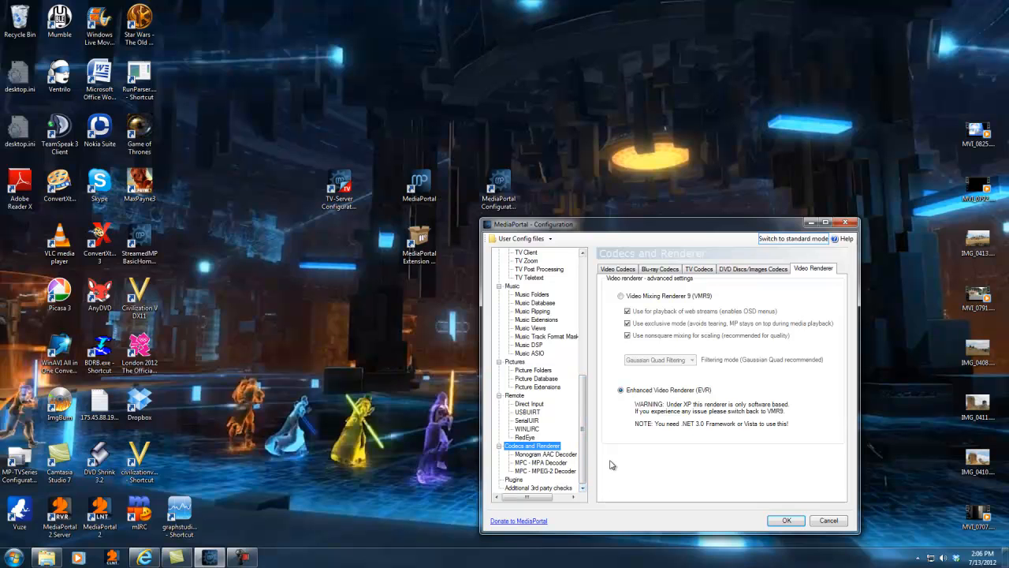
Step: Review the additional 3rd party checks and the available plugins, selecting MP-TV Series and Search music in the plugin list
click(537, 488)
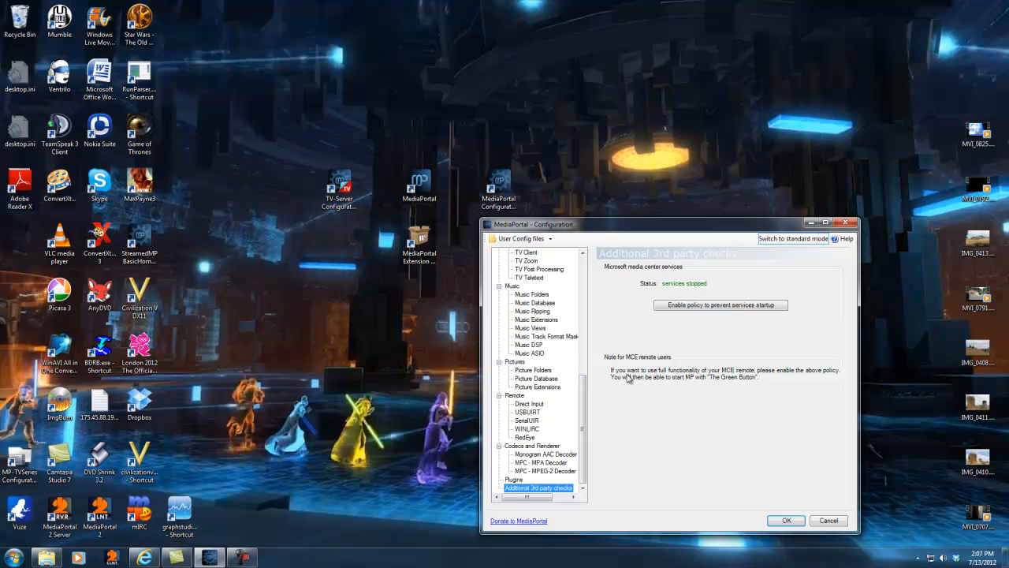
click(514, 480)
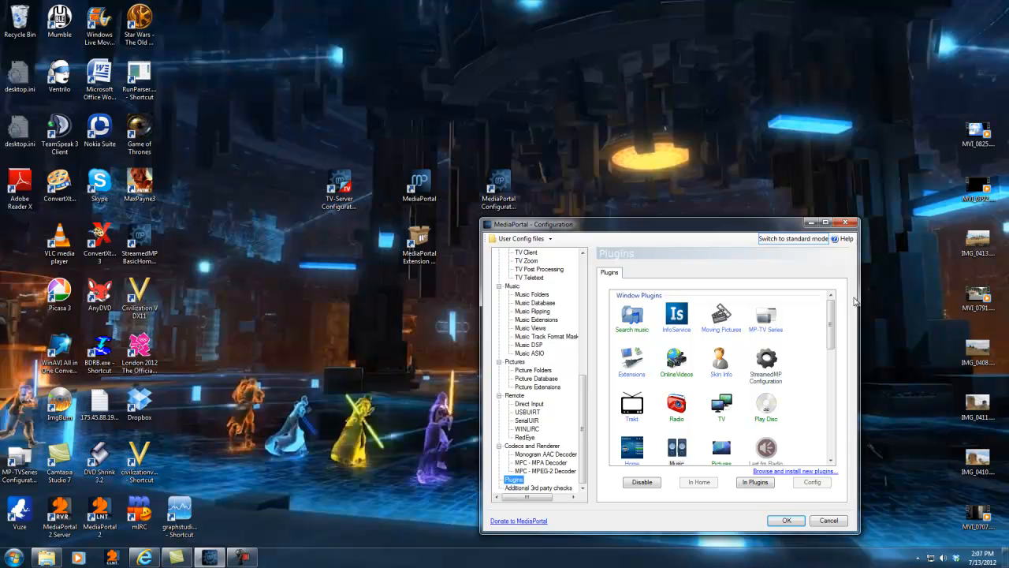
click(766, 317)
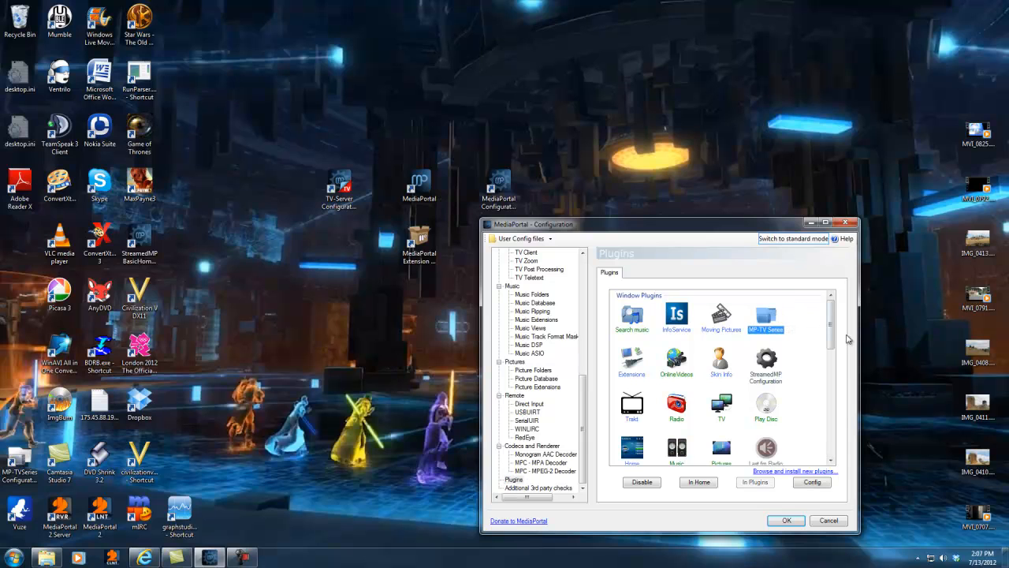
click(635, 317)
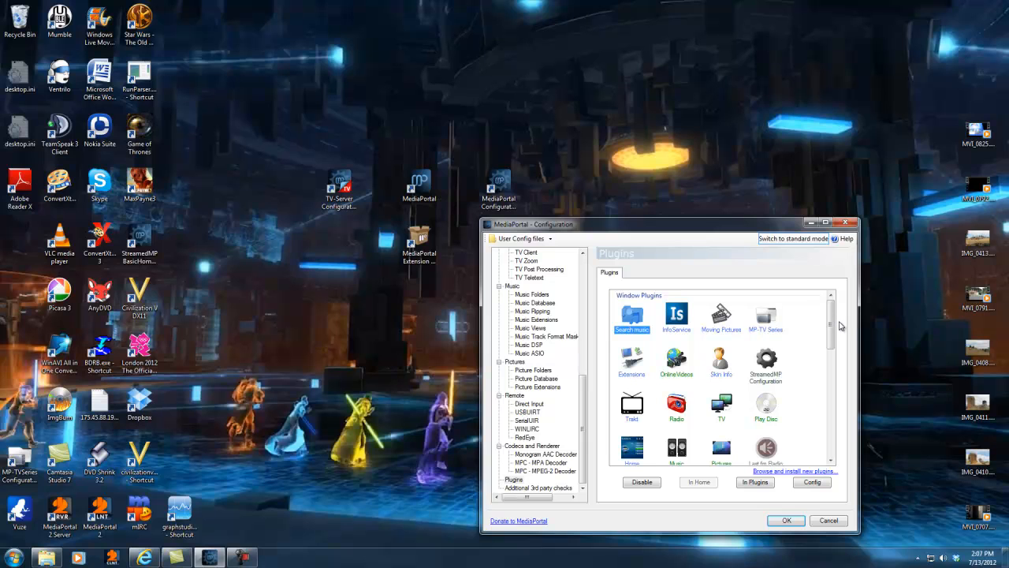
click(584, 284)
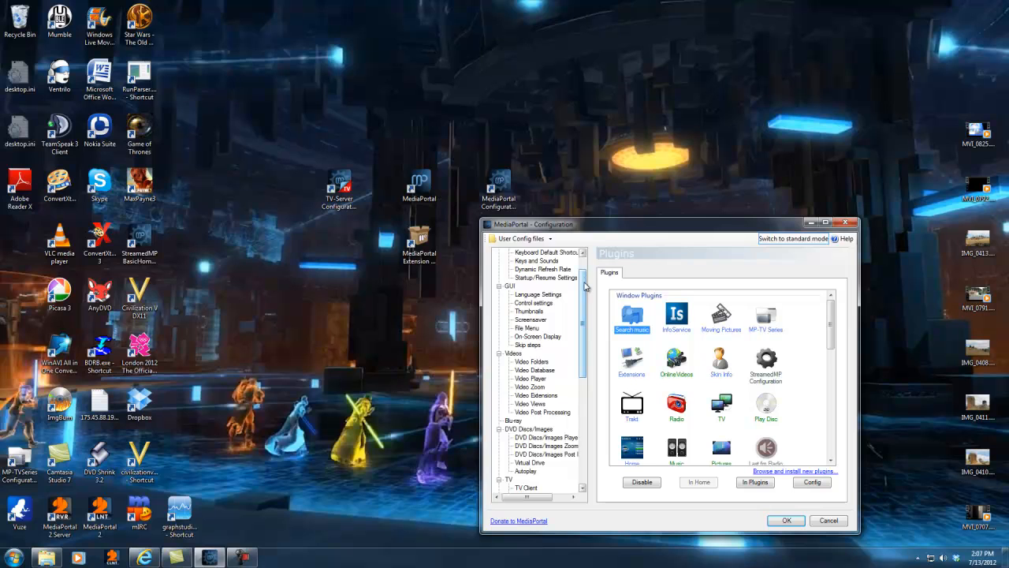
scroll(584, 284, up, 1)
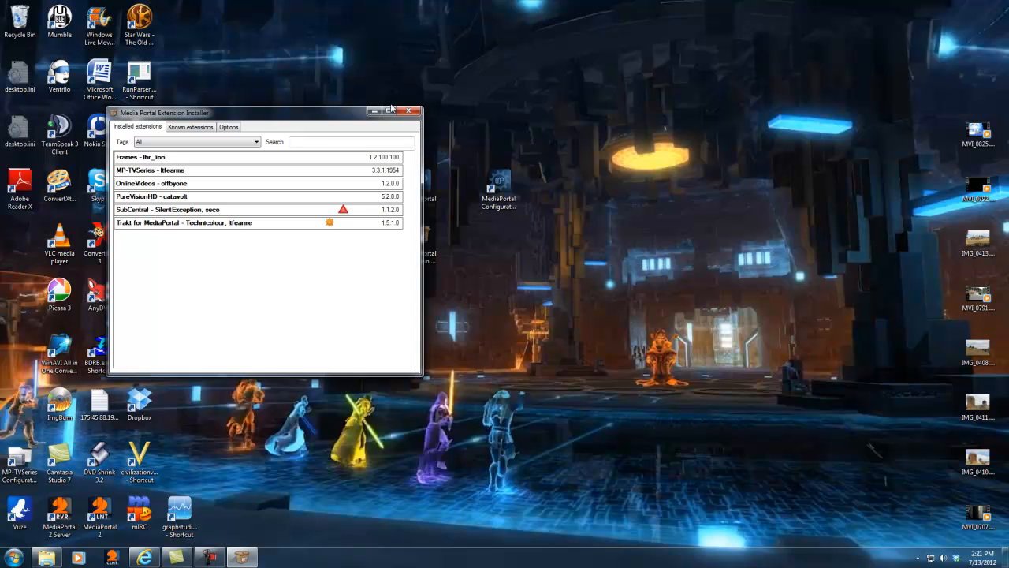
Step: View the known extensions, return to the installed ones and examine the details of Frames and PureVisionHD
click(175, 130)
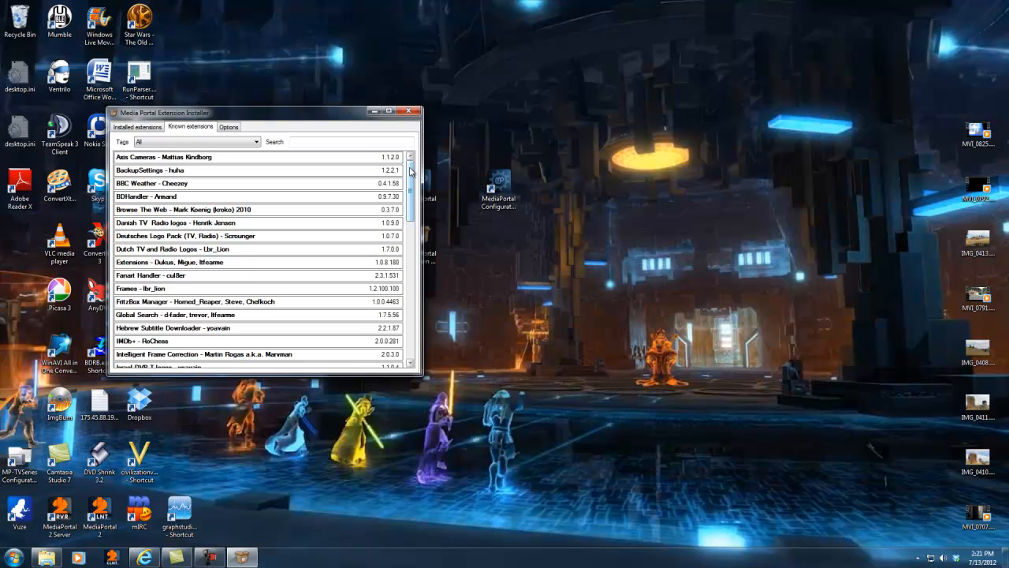
click(145, 128)
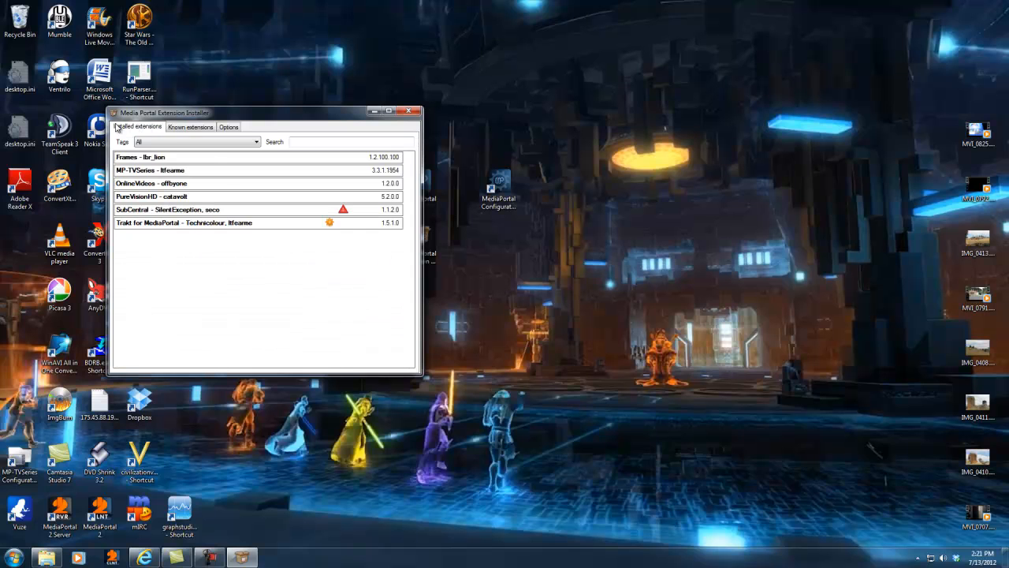
click(136, 160)
click(137, 249)
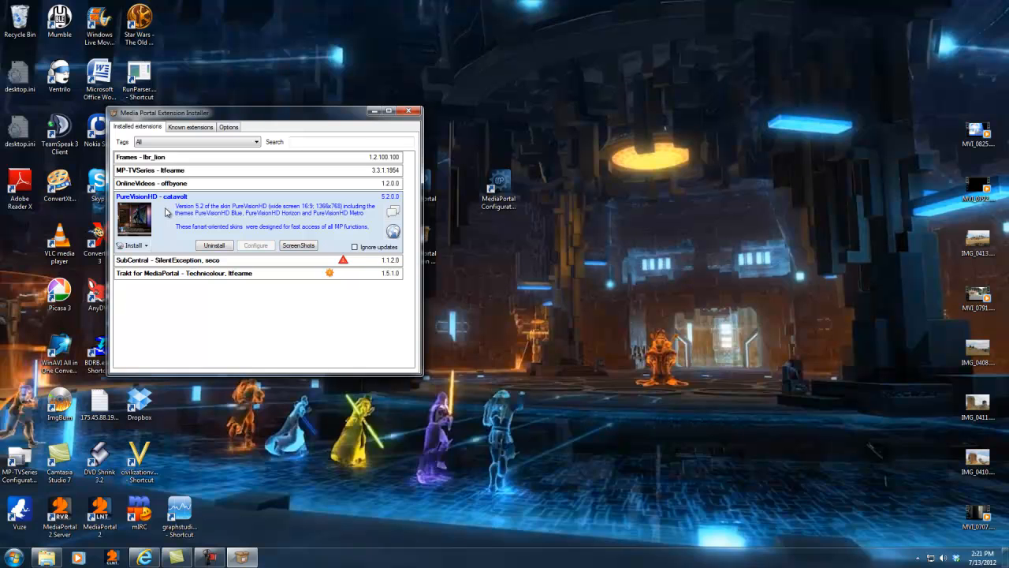
Step: Examine the descriptions of the installed MP-TVSeries, OnlineVideos, SubCentral and Trakt for MediaPortal extensions
click(166, 172)
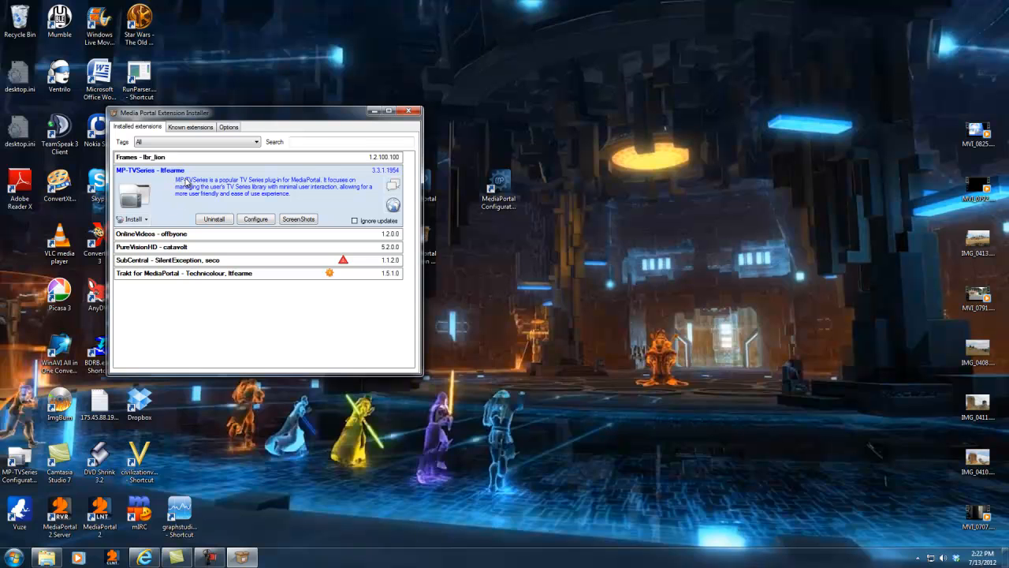
click(167, 235)
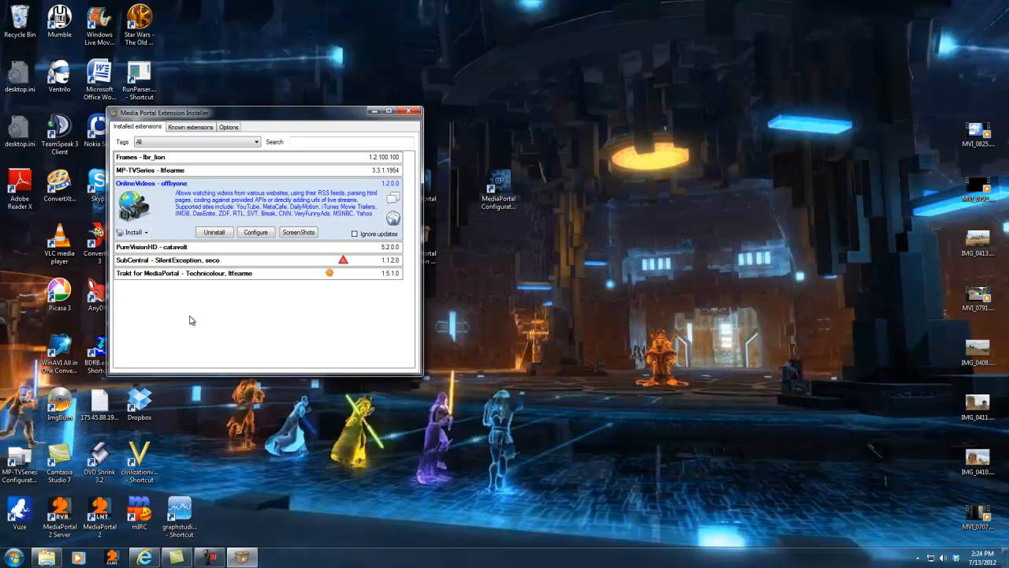
click(206, 261)
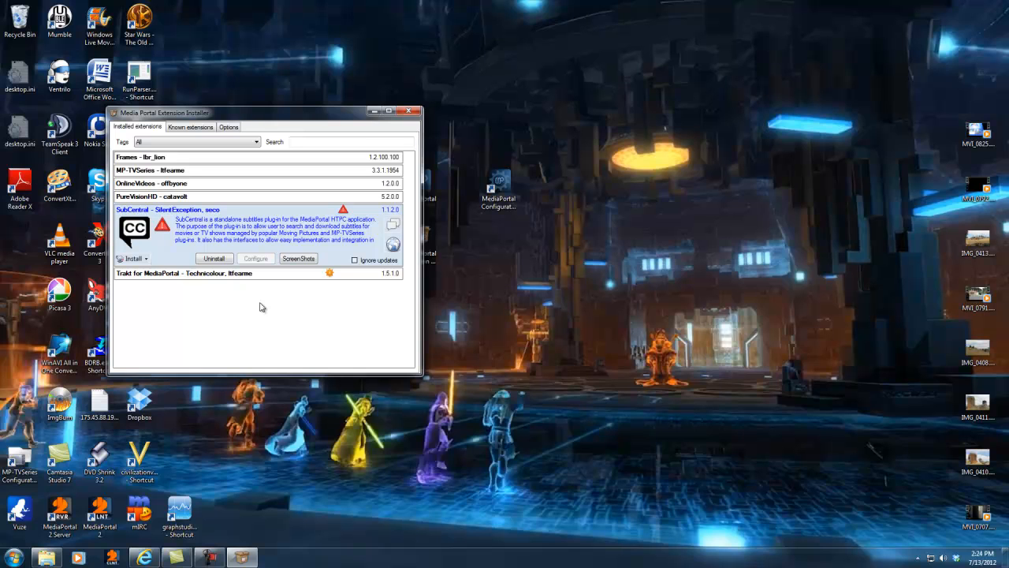
click(207, 273)
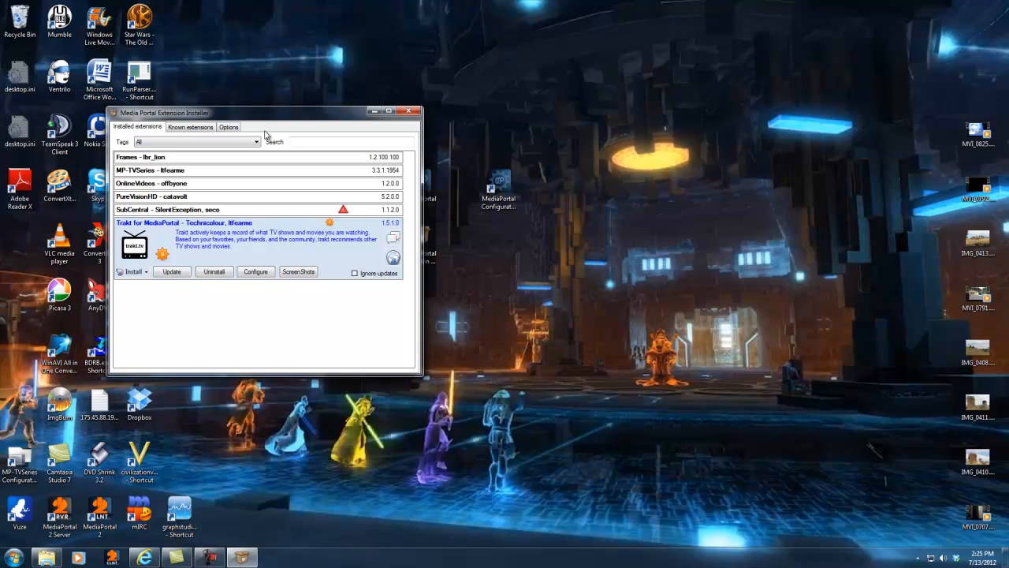
Step: Show the known extensions and examine the description of BackupSettings
click(197, 129)
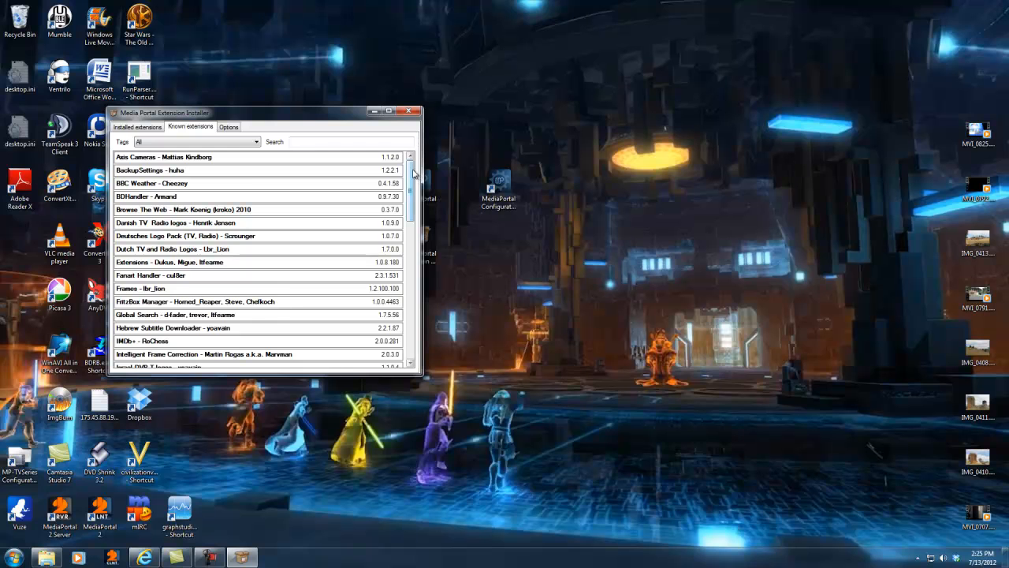
mouse_move(414, 173)
mouse_down()
mouse_move(410, 344)
mouse_move(411, 165)
mouse_up()
click(197, 172)
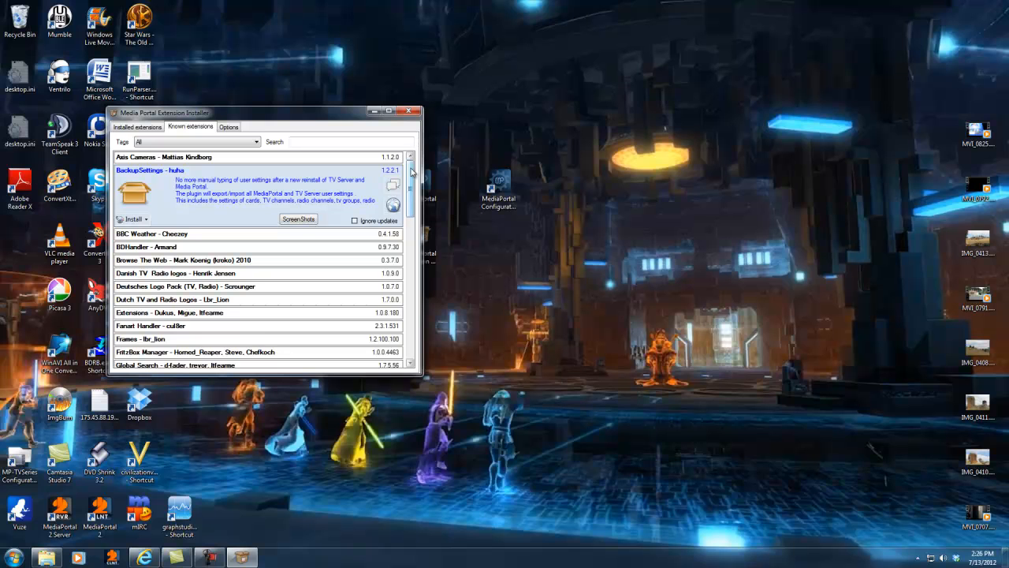
Step: Look through the first part of the known extensions and expand the details of Frames
scroll(409, 187, down, 1)
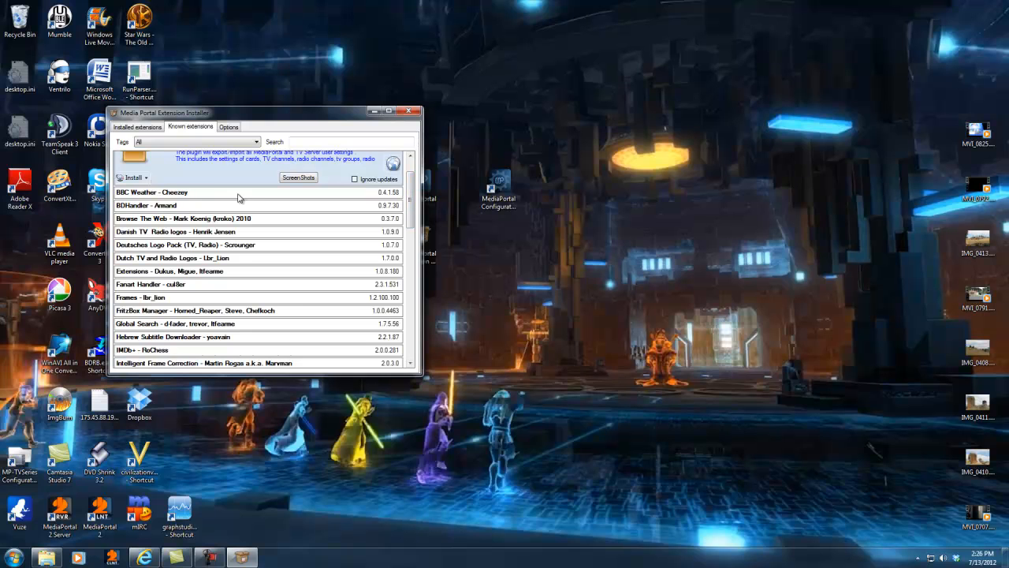
scroll(408, 195, down, 2)
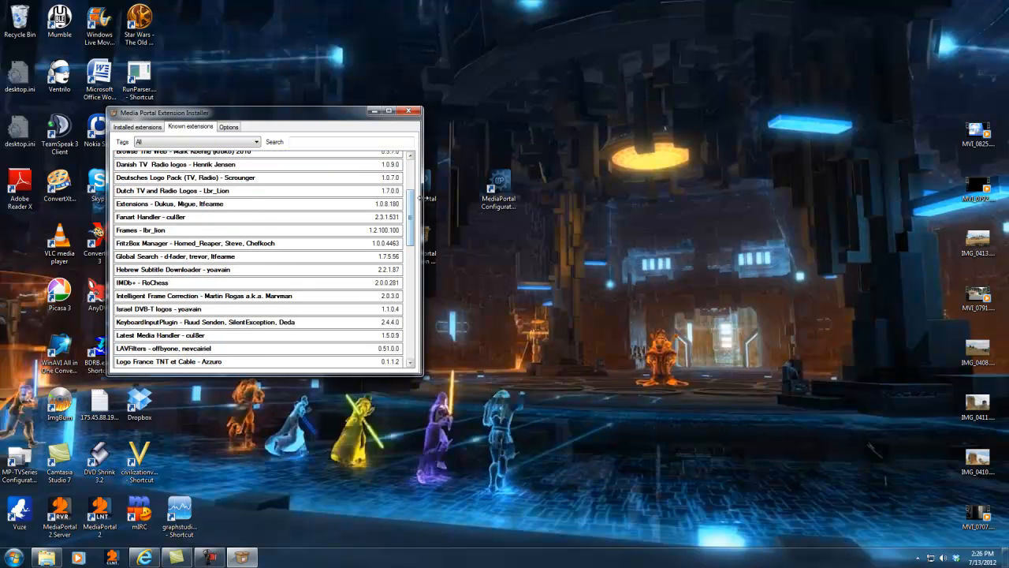
scroll(414, 195, up, 1)
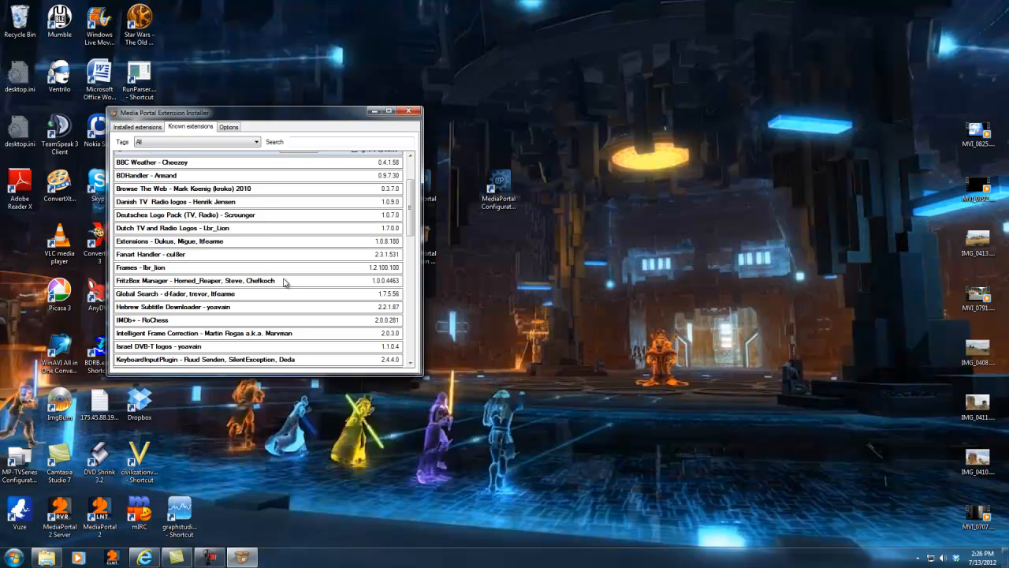
click(227, 269)
Step: Browse the remaining known extensions down to yrWeather, return to the start of the list and move the installer window aside
drag(411, 363, 412, 363)
drag(410, 257, 412, 275)
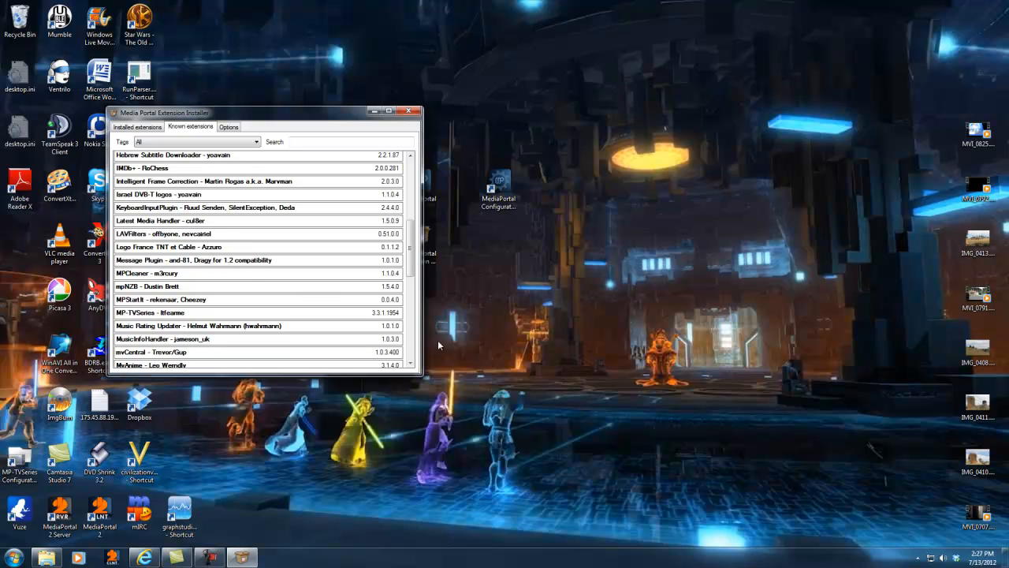
scroll(413, 288, down, 1)
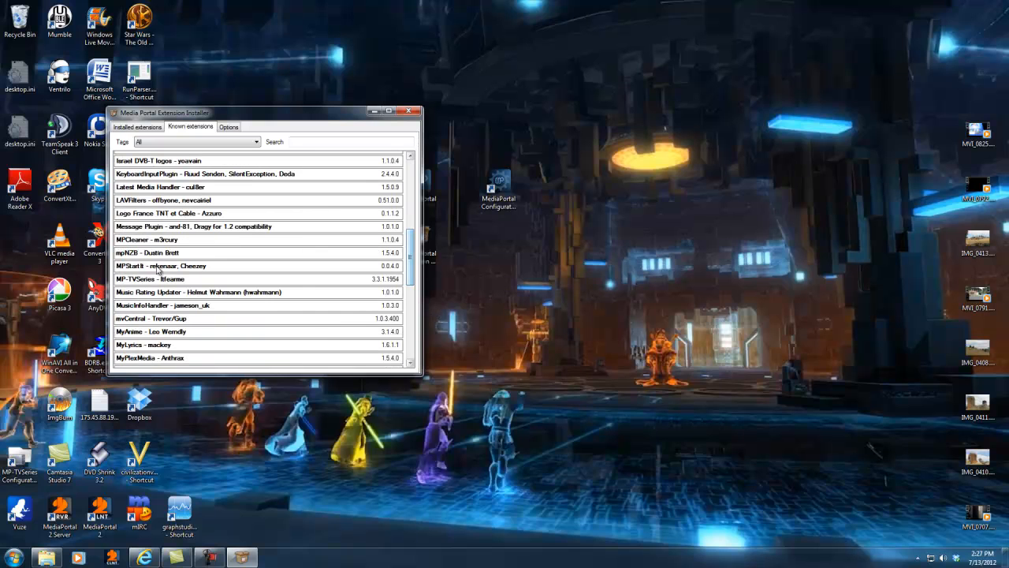
scroll(414, 292, down, 2)
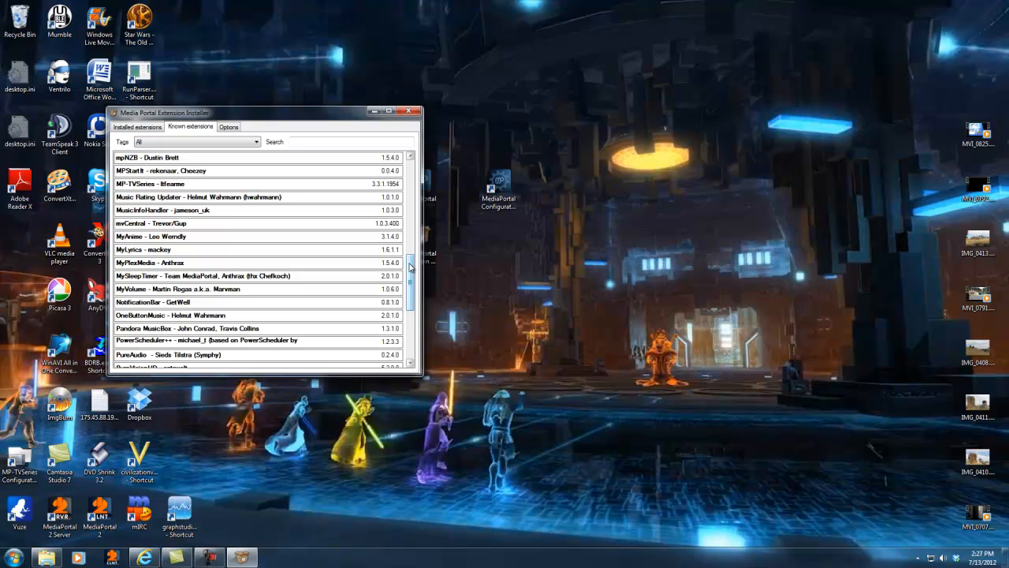
drag(409, 269, 410, 313)
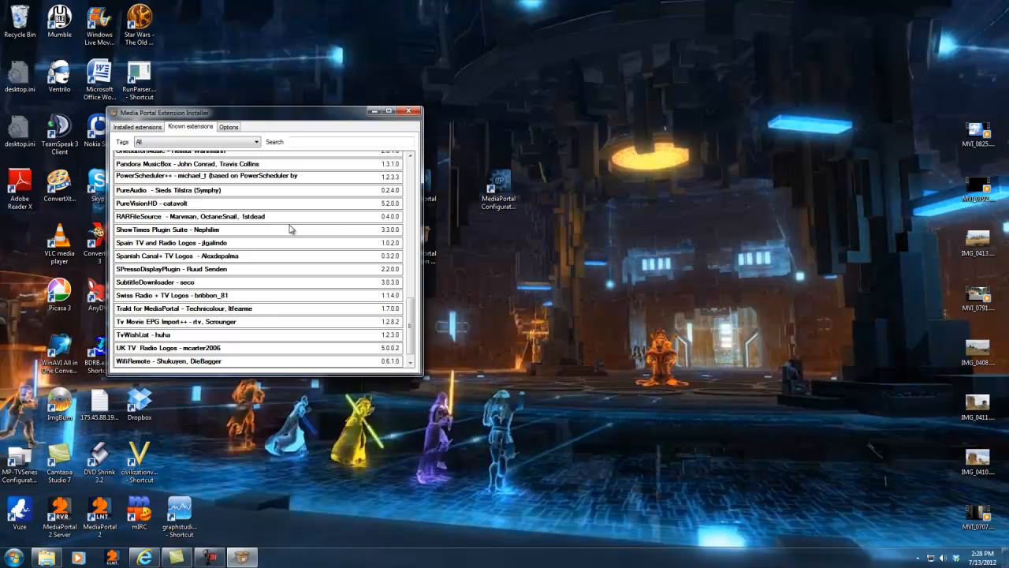
drag(410, 309, 411, 313)
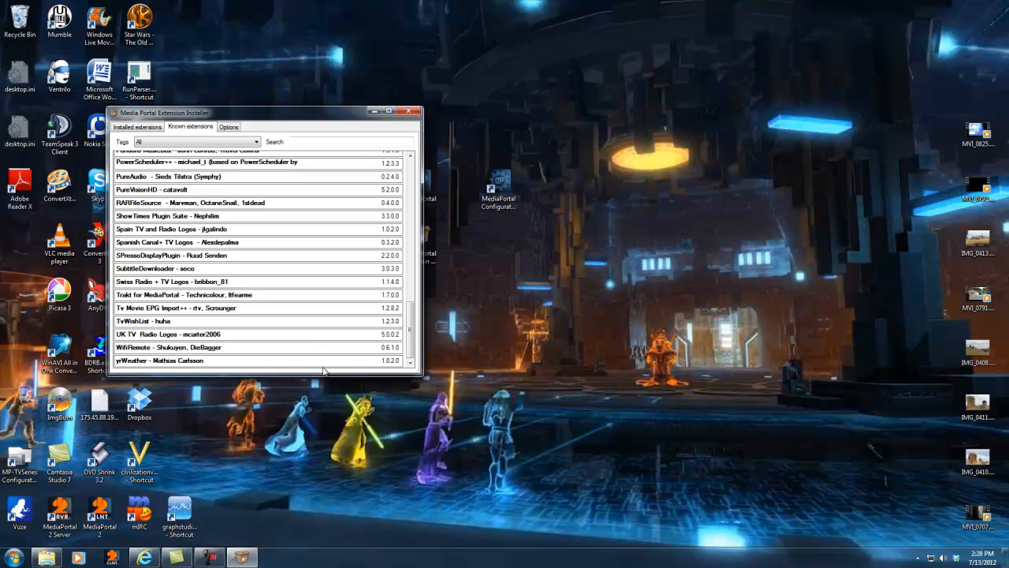
drag(416, 340, 413, 177)
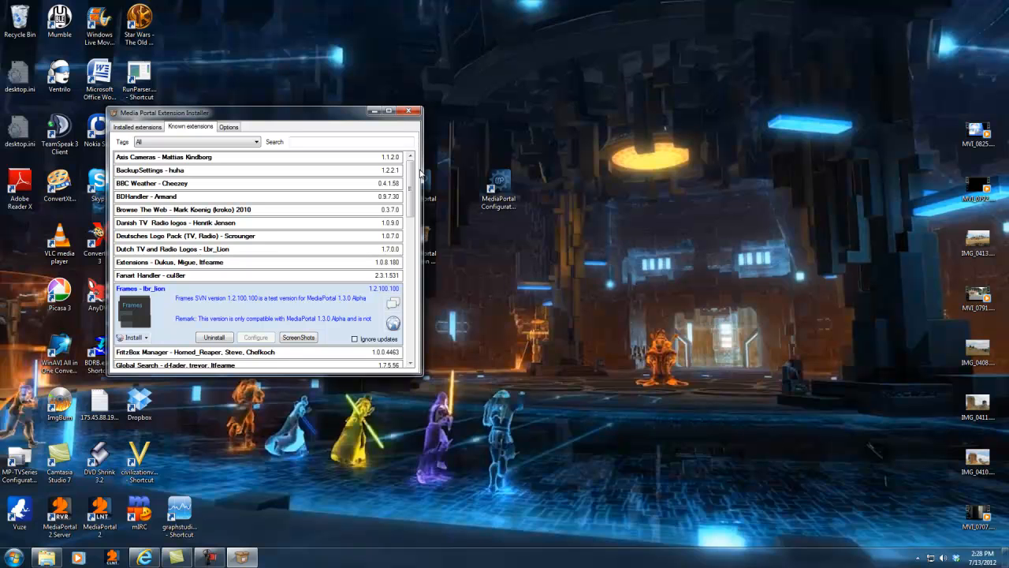
drag(328, 118, 669, 230)
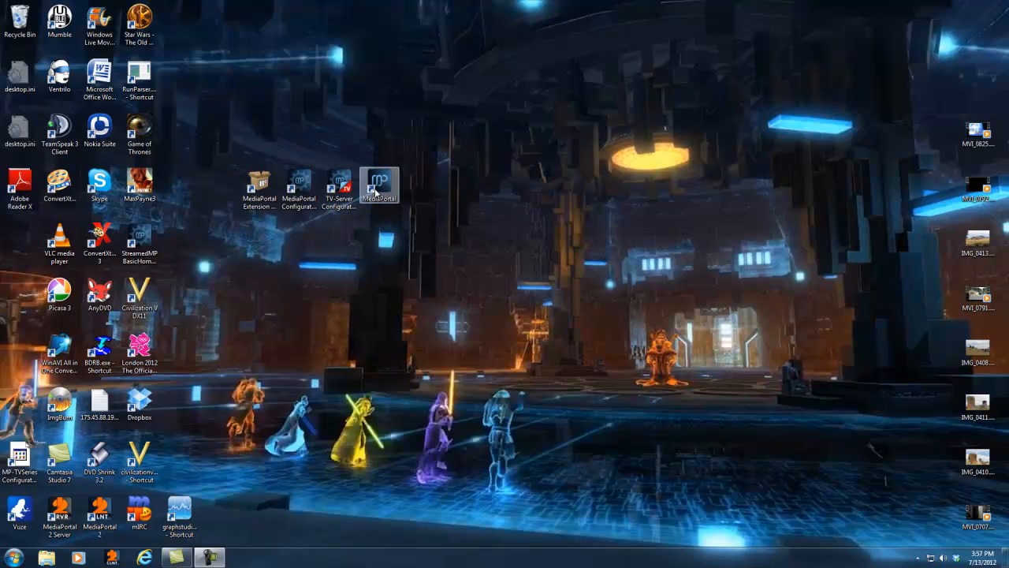
Step: Start MediaPortal and open its Videos section
double_click(377, 188)
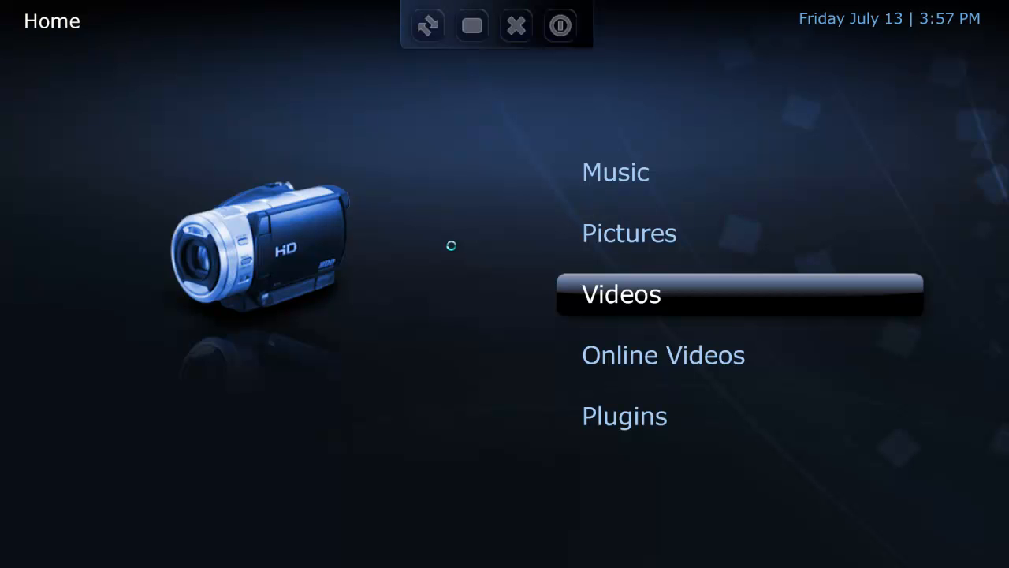
key(Return)
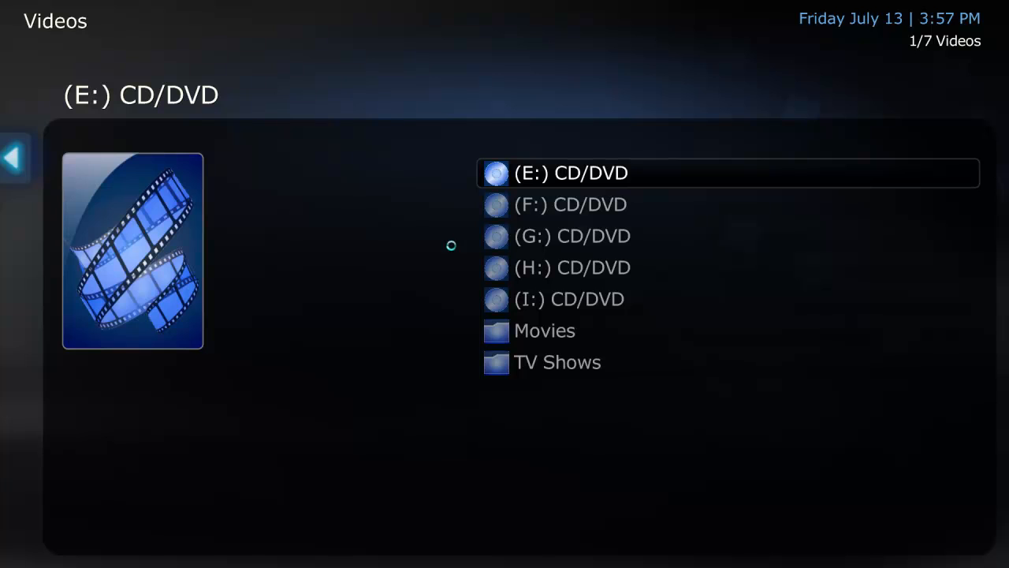
Step: Change the Videos view from Shares to Title
key(Left)
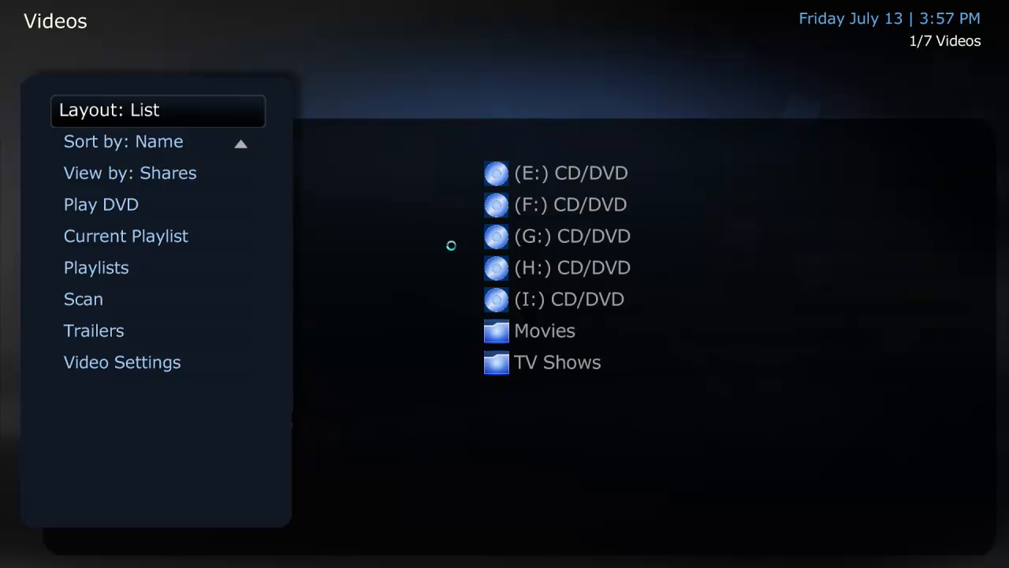
key(Down)
key(Down)
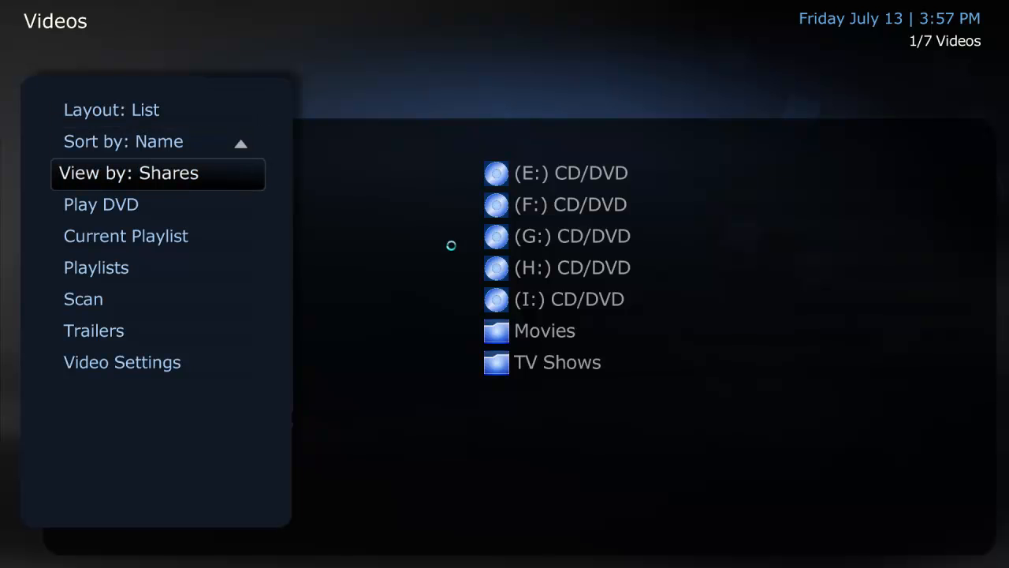
key(Return)
key(Down)
key(Return)
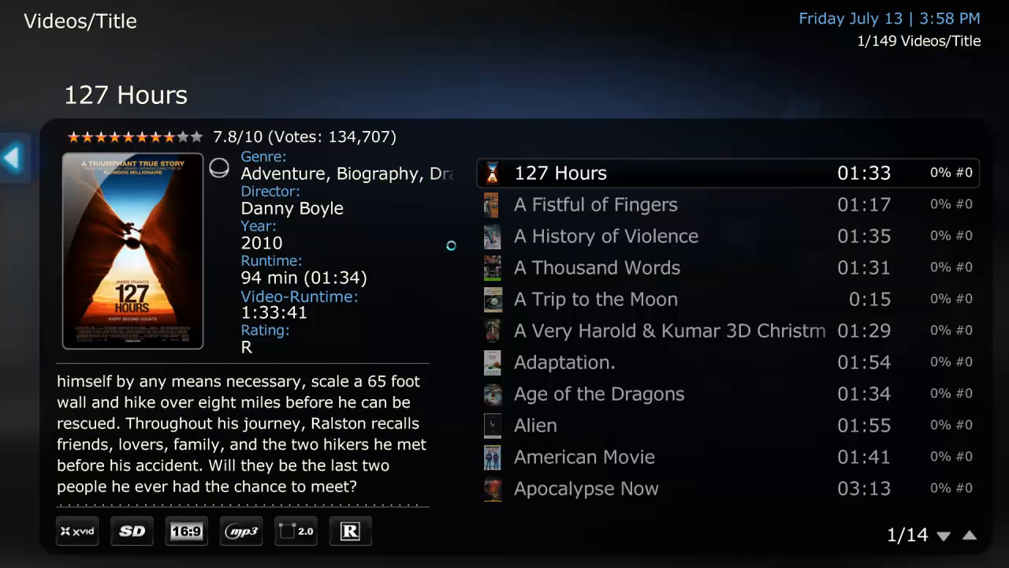
Step: Look through the movie titles and their details from 127 Hours down to Newlyweds
key(Down)
key(Down)
key(Down)
key(Down)
key(Down)
key(Down)
key(Down)
key(Down)
key(Down)
key(Down)
key(Down)
key(Down)
key(Down)
key(Down)
key(Down)
key(Down)
key(Down)
key(Down)
key(Down)
key(Down)
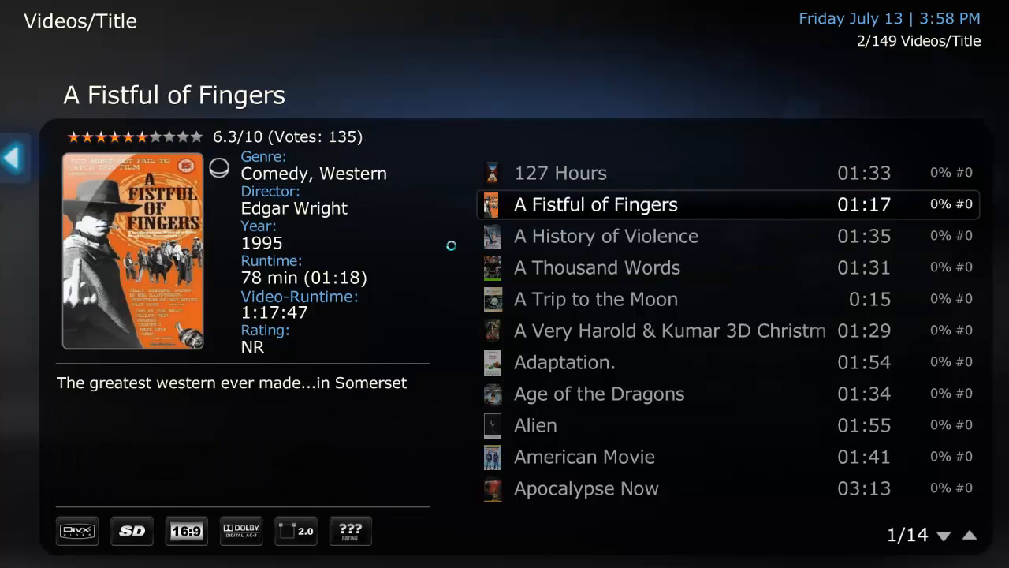
key(Down)
key(Down)
key(Down)
key(Down)
key(Down)
key(Down)
key(Down)
key(Down)
key(Down)
key(Down)
key(Down)
key(Down)
key(Down)
key(Down)
key(Down)
key(Down)
key(Down)
key(Down)
key(Down)
key(Down)
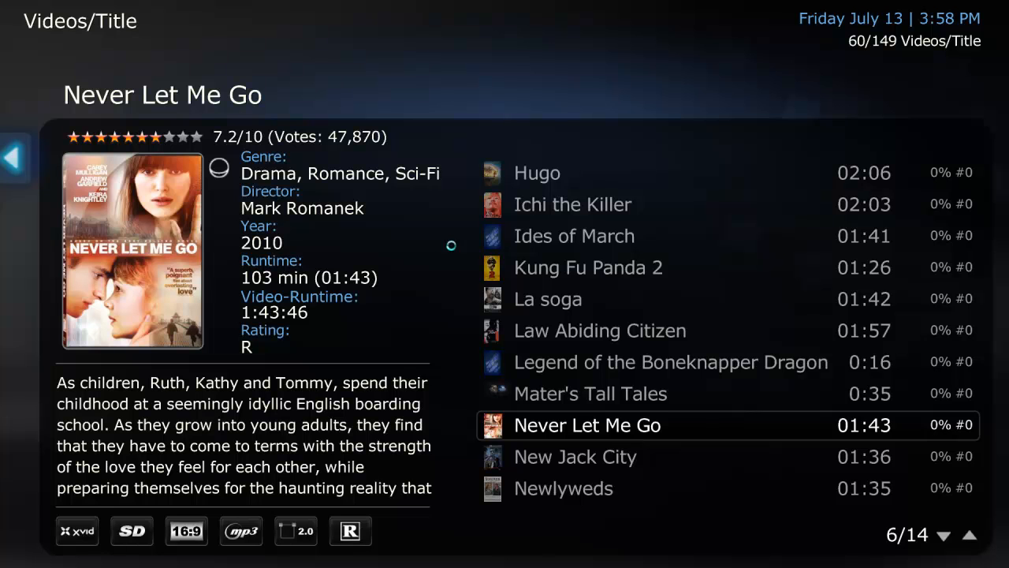
key(Down)
key(Down)
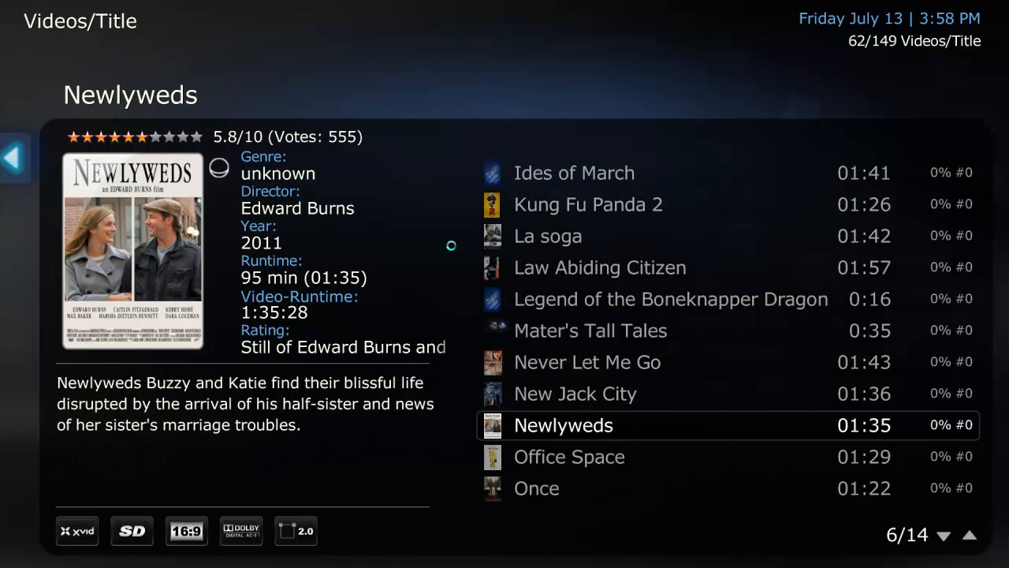
Step: Set the Videos view back to Shares
key(Left)
key(Down)
key(Down)
key(Return)
key(Up)
key(Return)
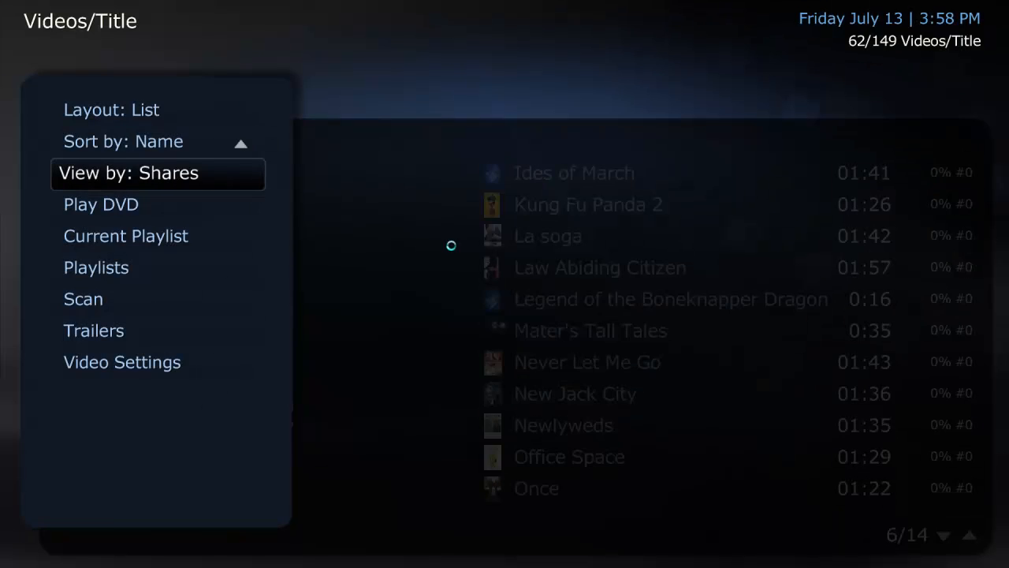
Step: Open the Movies folder from the list of video shares
key(Down)
key(Down)
key(Down)
key(Down)
key(Down)
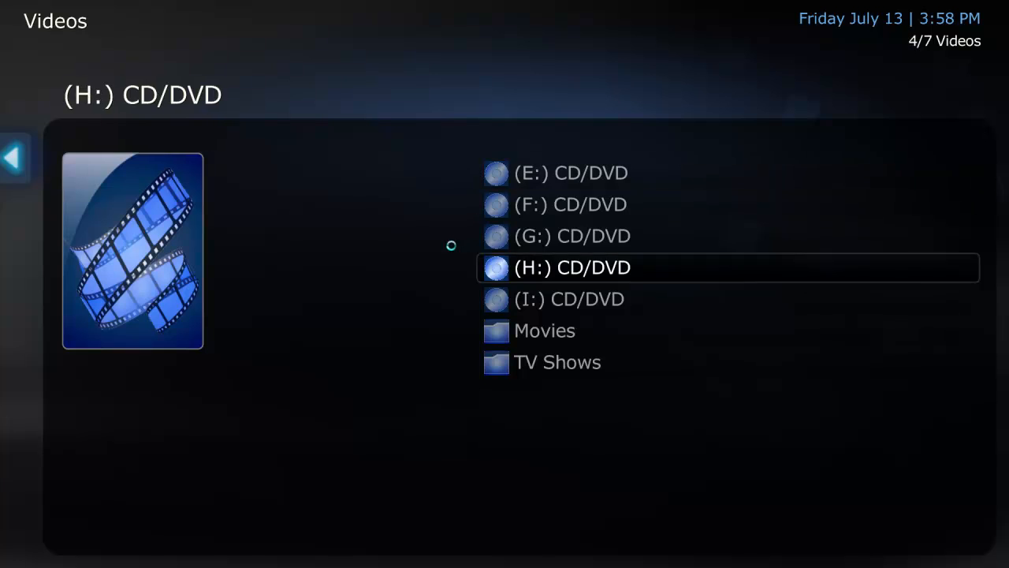
key(Return)
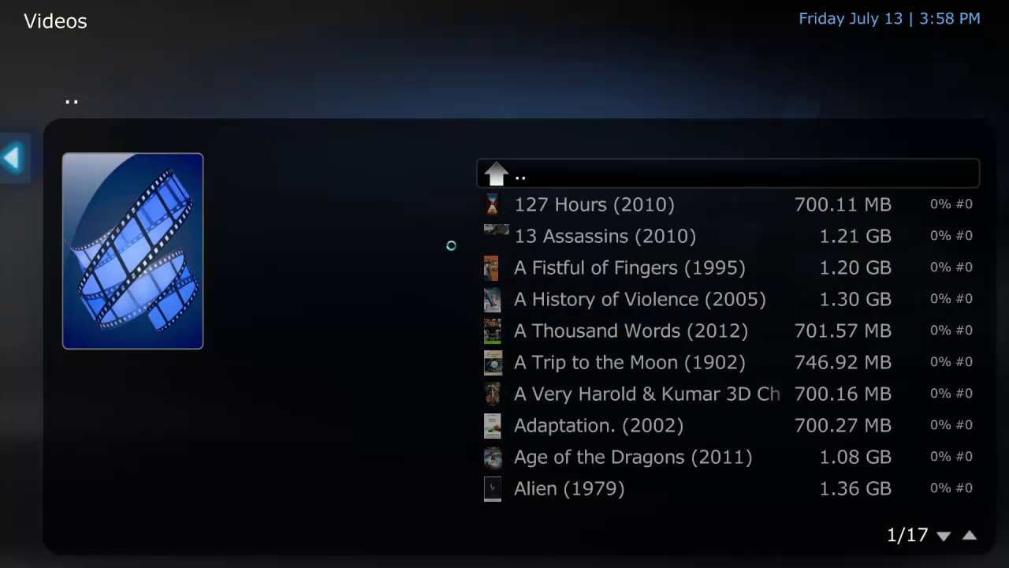
Step: Look through the first movies in the folder down to Adaptation. (2002)
key(Down)
key(Down)
key(Down)
key(Down)
key(Down)
key(Down)
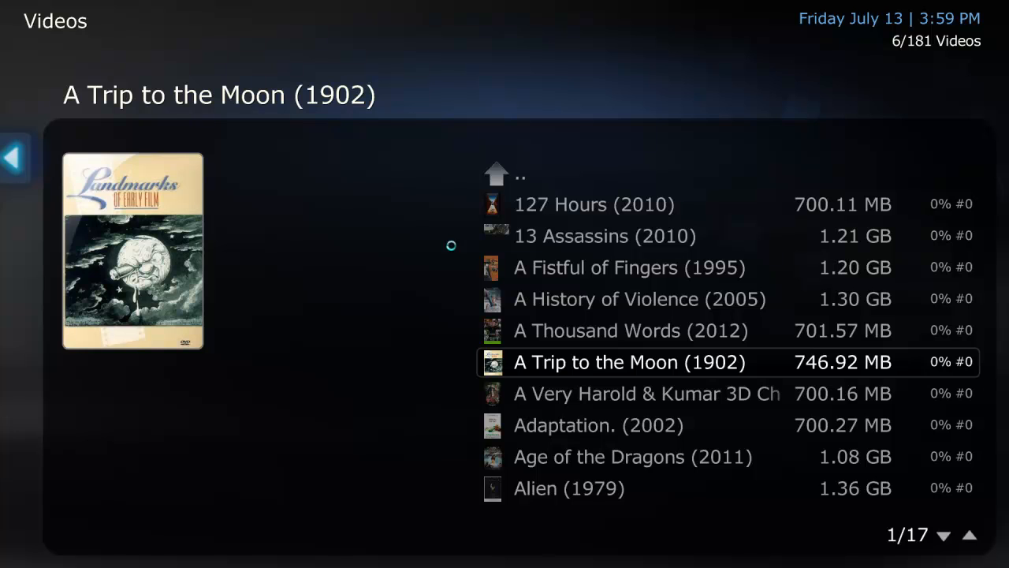
key(Down)
key(Down)
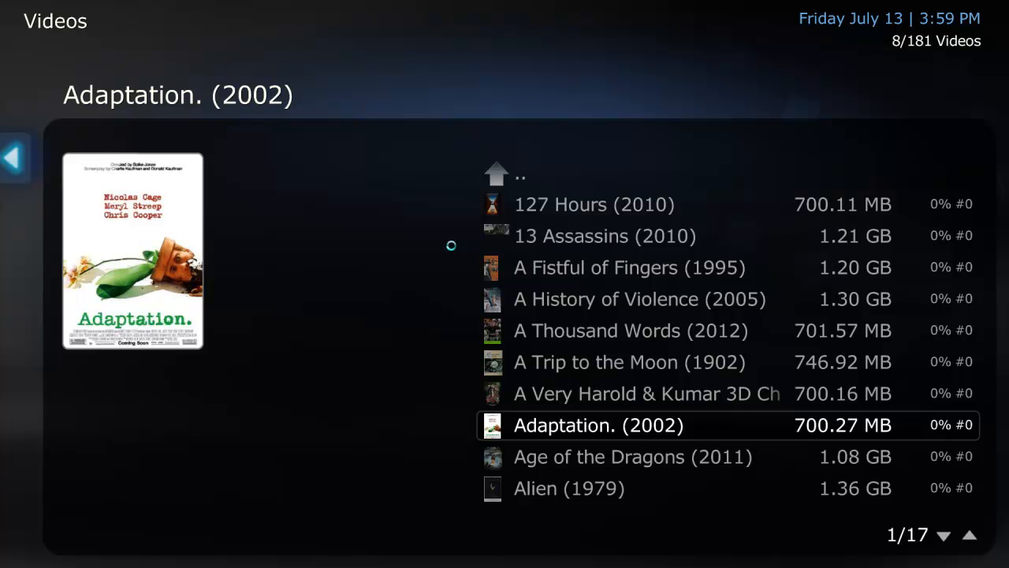
Step: Return to the list of video shares and open the TV Shows folder
key(BackSpace)
key(Down)
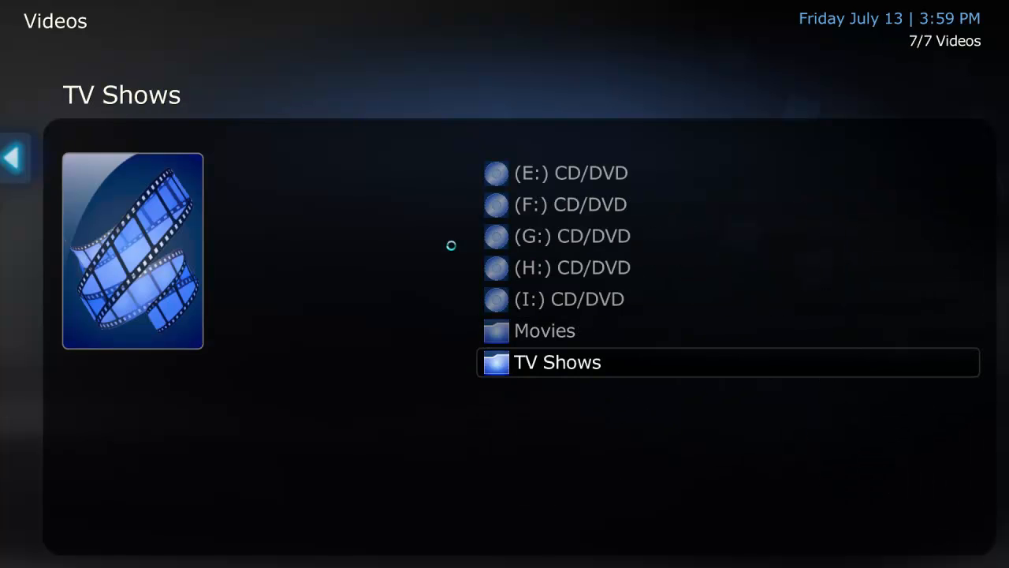
key(Return)
Step: Browse the TV show folders down to Family Guy
key(Down)
key(Down)
key(Down)
key(Down)
key(Down)
key(Down)
key(Down)
key(Down)
key(Down)
key(Down)
key(Down)
key(Down)
key(Down)
key(Down)
key(Down)
key(Down)
key(Down)
key(Down)
key(Down)
key(Down)
key(Down)
key(Down)
key(Down)
key(Down)
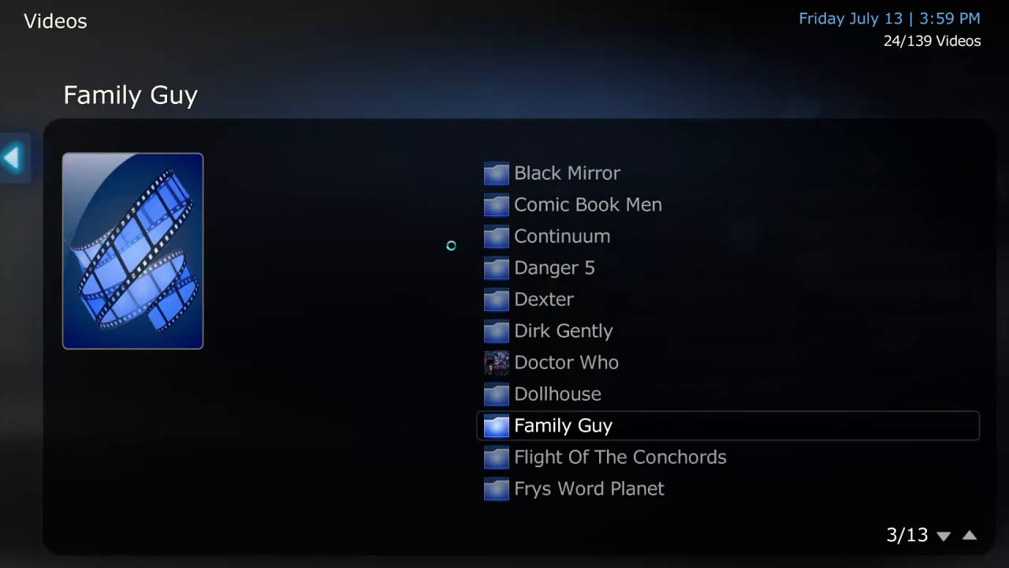
Step: Leave the Videos section for the home screen and open Online Videos
key(BackSpace)
key(Escape)
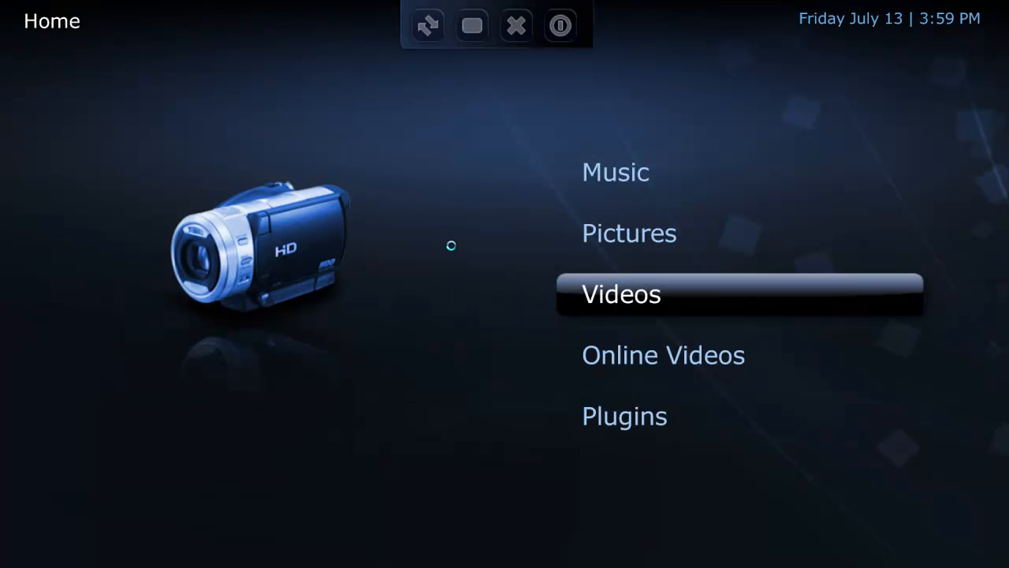
key(Down)
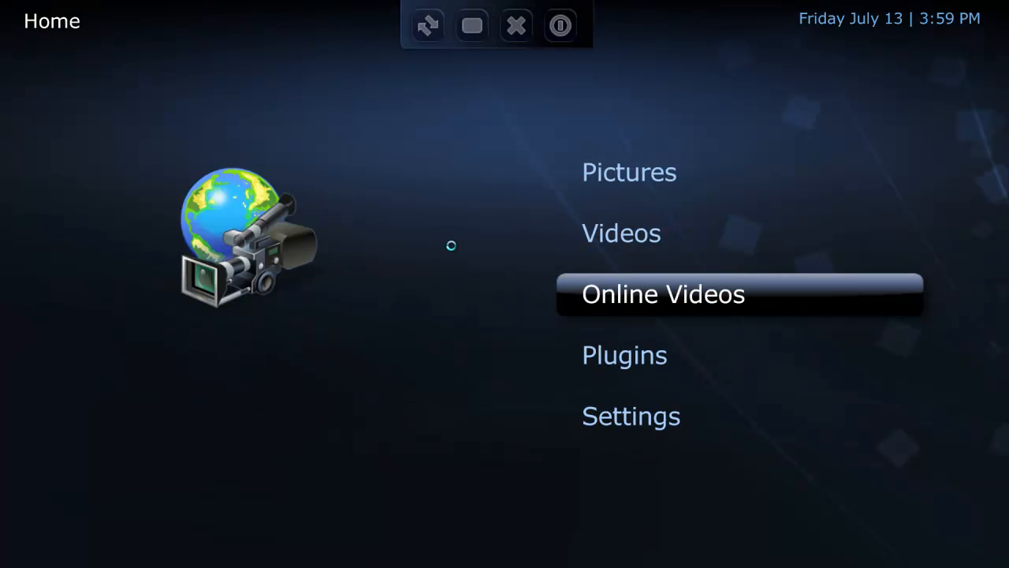
key(Return)
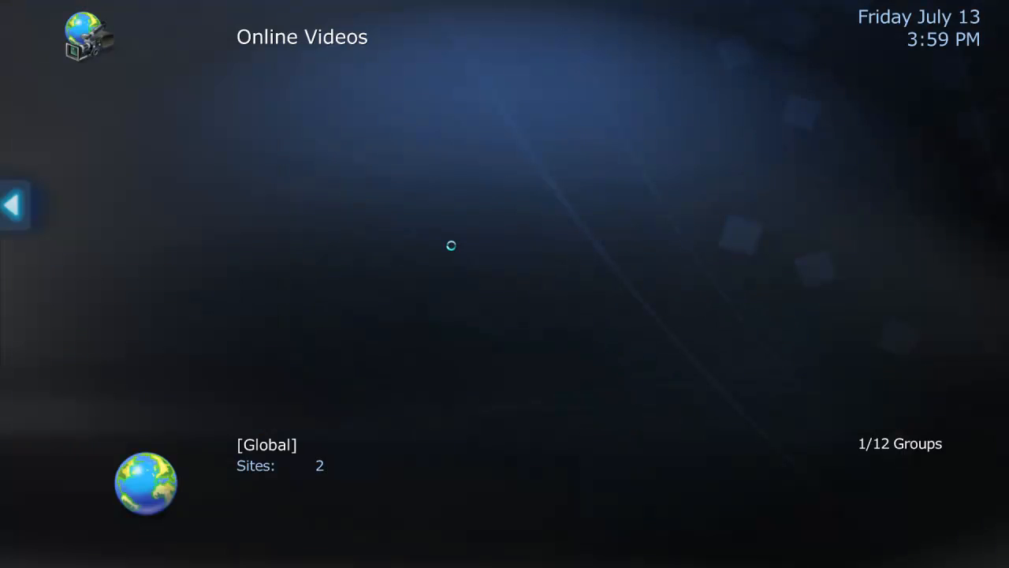
Step: Open the English group of online video sites
key(Down)
key(Down)
key(Down)
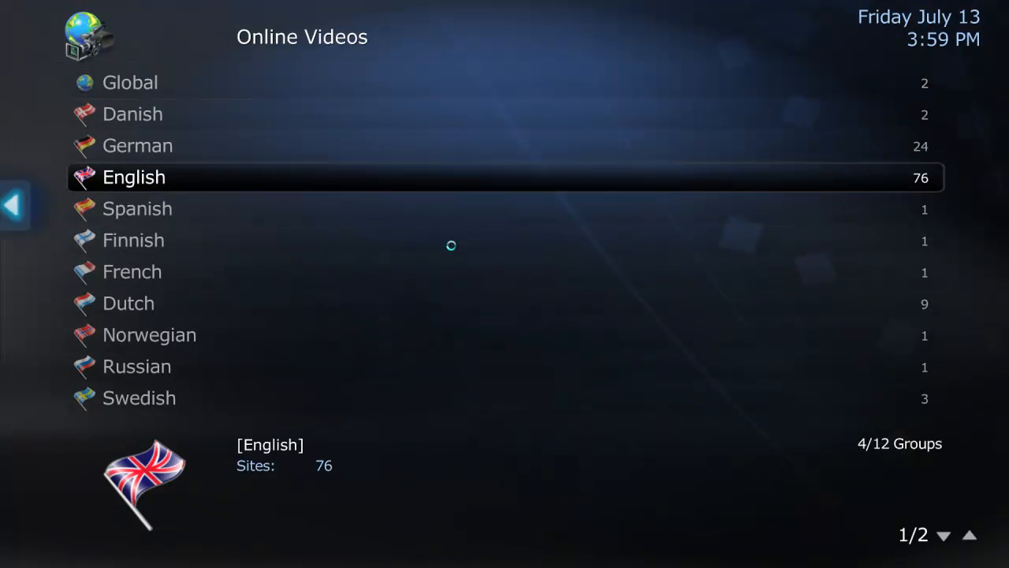
key(Return)
Step: Look through the English video sites down to CollegeHumor and return to YouTube
key(Down)
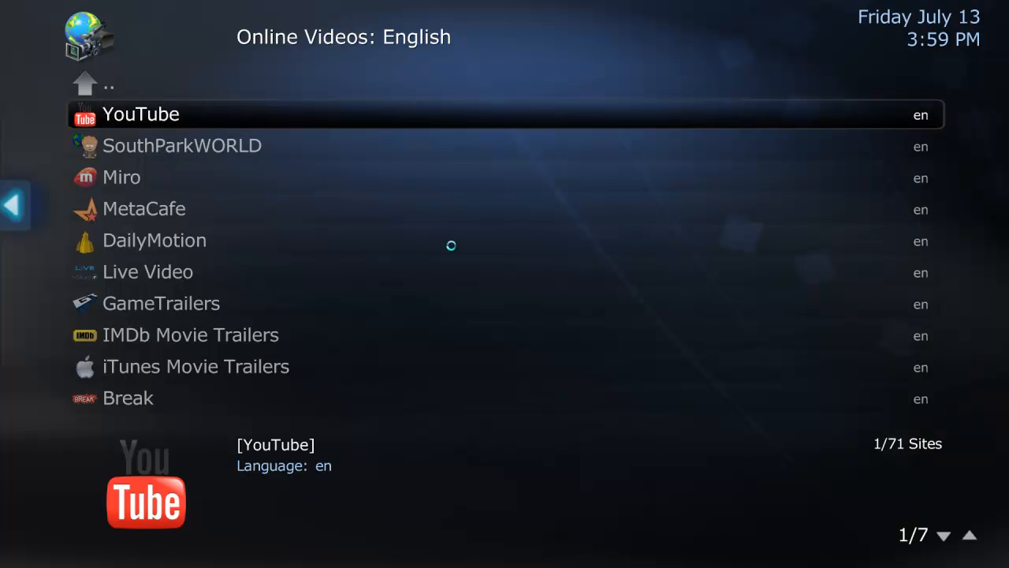
key(Down)
key(Down)
key(Down)
key(Down)
key(Down)
key(Down)
key(Down)
key(Down)
key(Down)
key(Down)
key(Down)
key(Down)
key(Down)
key(Down)
key(Down)
key(Down)
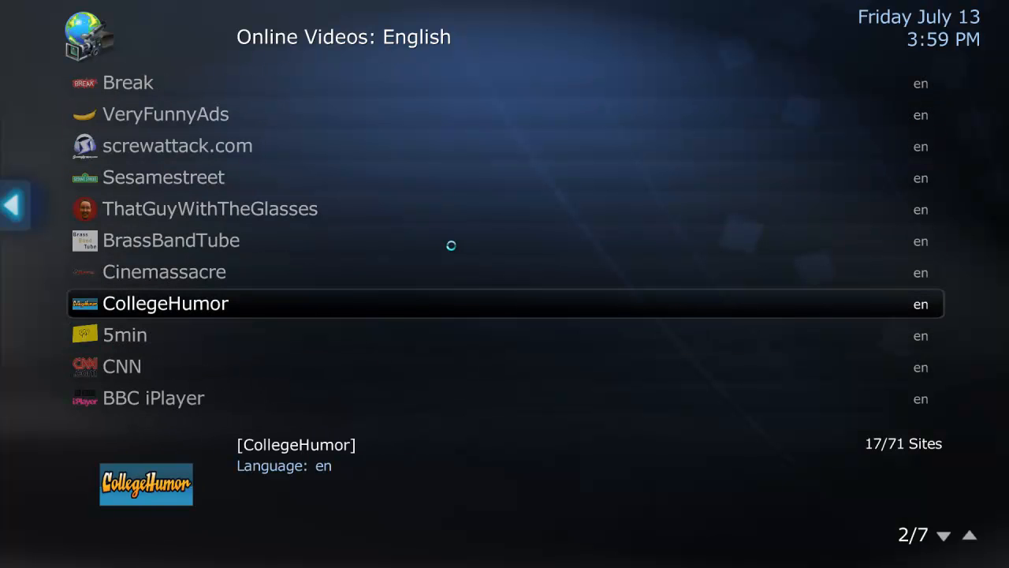
key(Up)
key(Up)
key(Up)
key(Up)
key(Up)
key(Up)
key(Up)
key(Up)
key(Up)
key(Up)
key(Up)
key(Up)
key(Up)
key(Up)
key(Up)
key(Up)
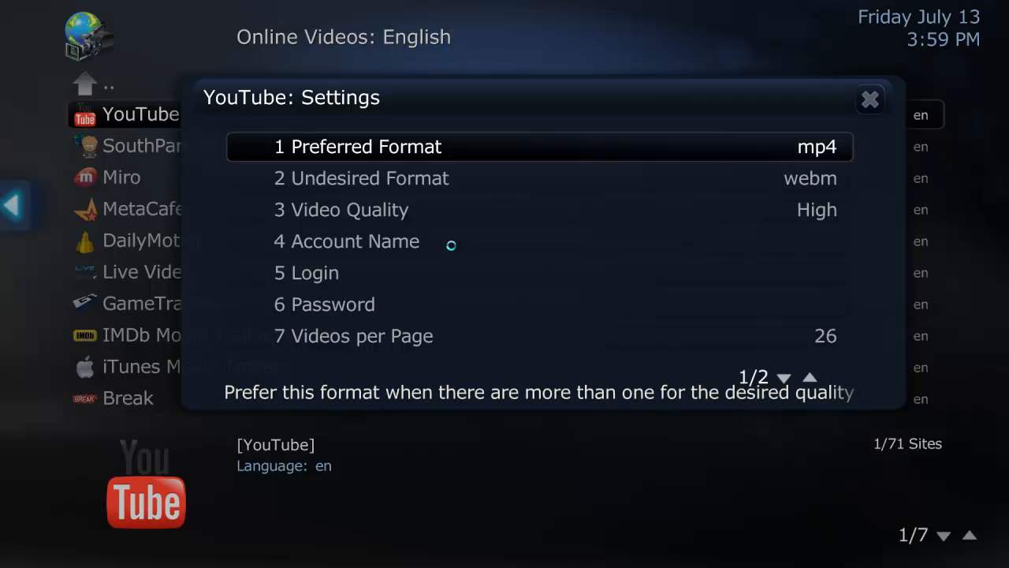
Step: Enter the YouTube account name in the YouTube site settings
key(Down)
key(Down)
key(Down)
key(Return)
text(mrsilencerbob)
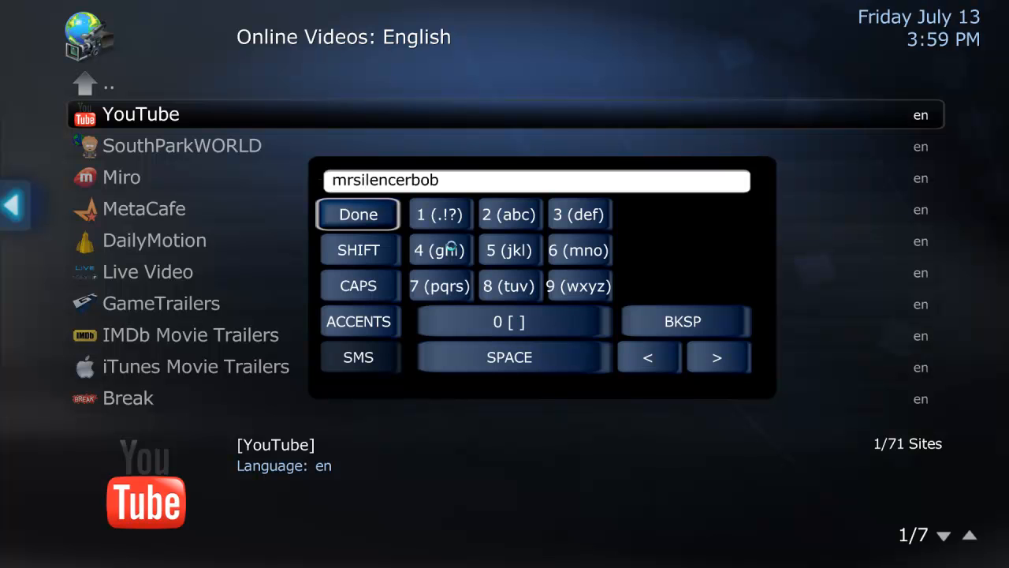
key(Return)
Step: Fill in the YouTube login with the account's user name
key(Down)
key(Return)
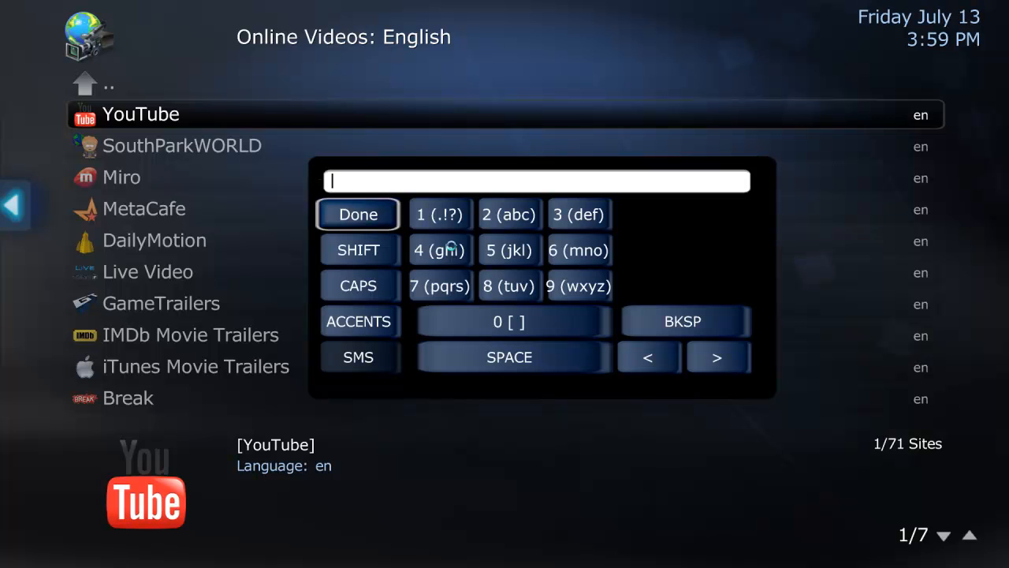
text(mrsilencerbob)
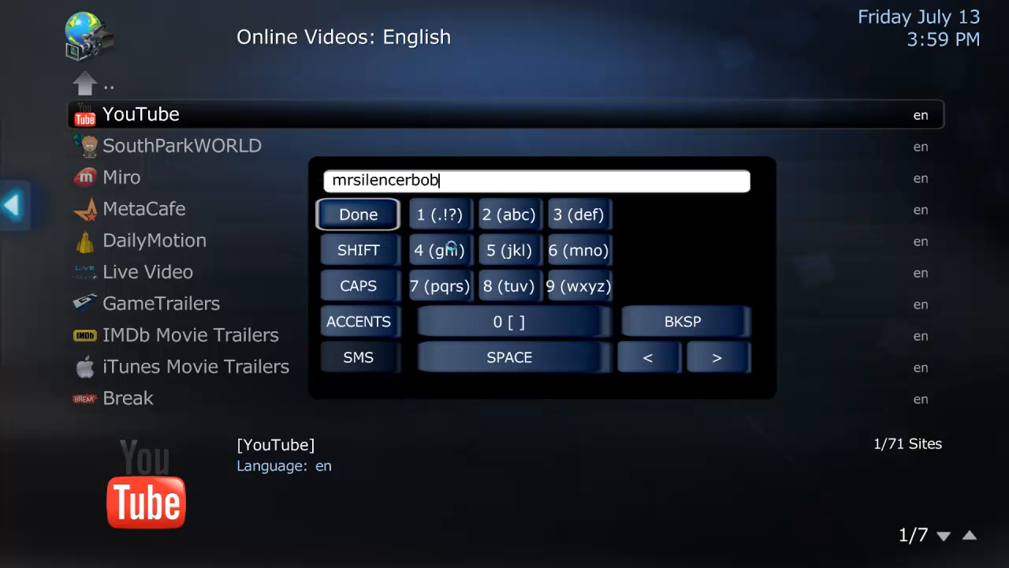
key(Return)
Step: Enter the YouTube account password and close the site settings
key(Down)
key(Return)
text(**************)
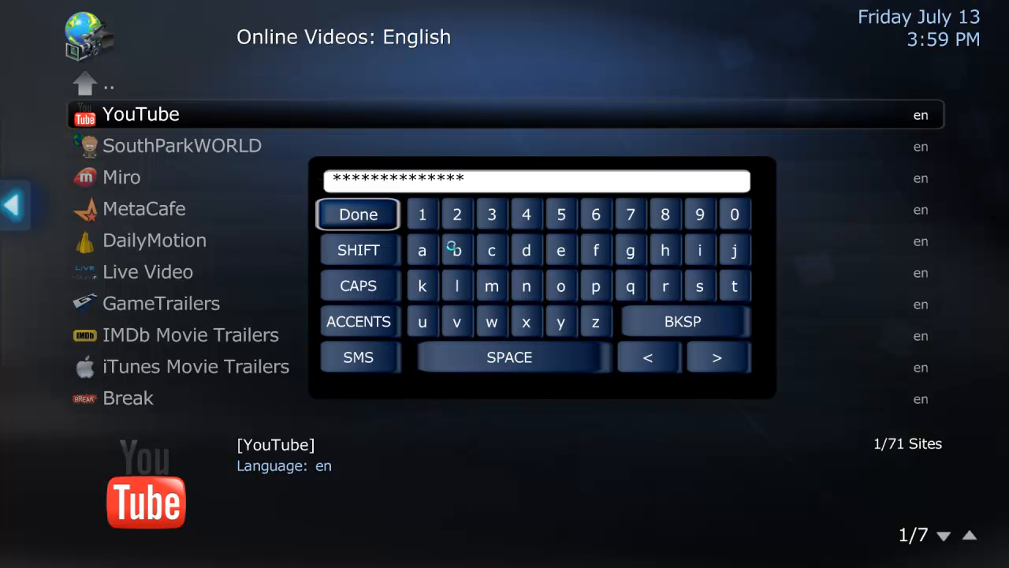
key(Return)
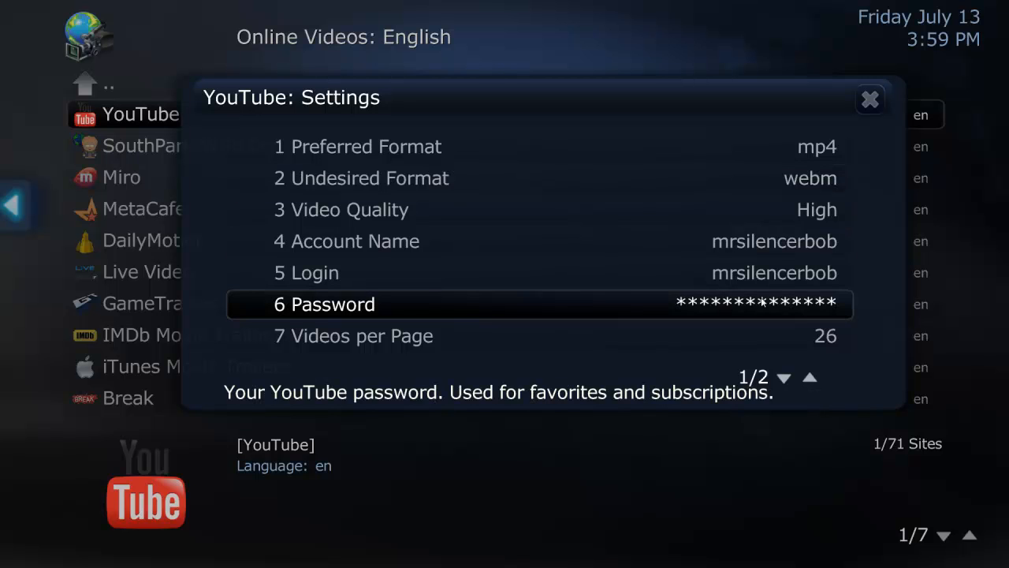
click(869, 101)
Step: Open the YouTube site and its Top Rated category
click(170, 116)
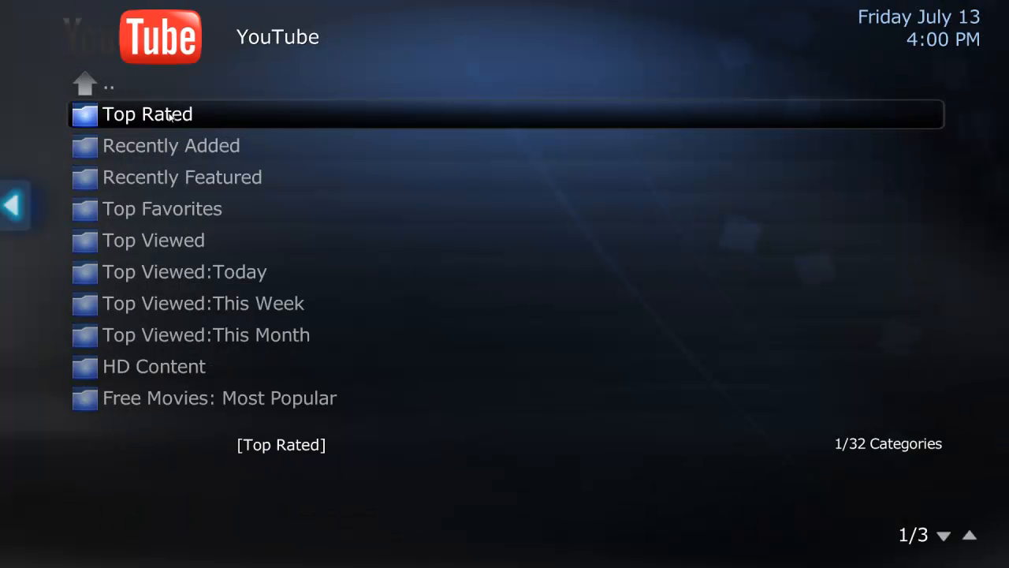
click(170, 116)
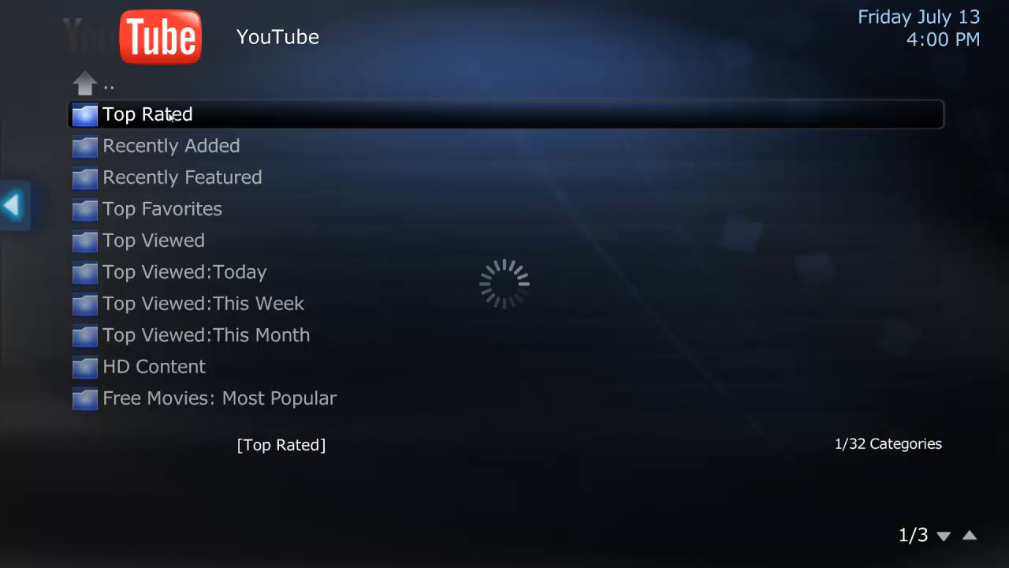
Step: Look through the list of Top Rated YouTube videos
key(Down)
key(Down)
key(Down)
key(Down)
key(Down)
key(Down)
key(Down)
key(Down)
key(Down)
key(Down)
key(Down)
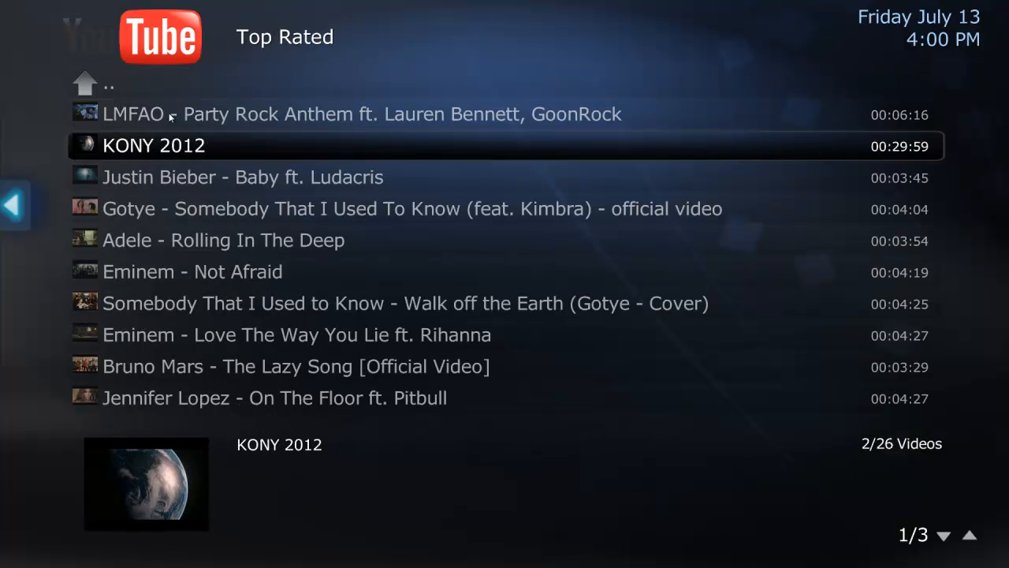
key(Down)
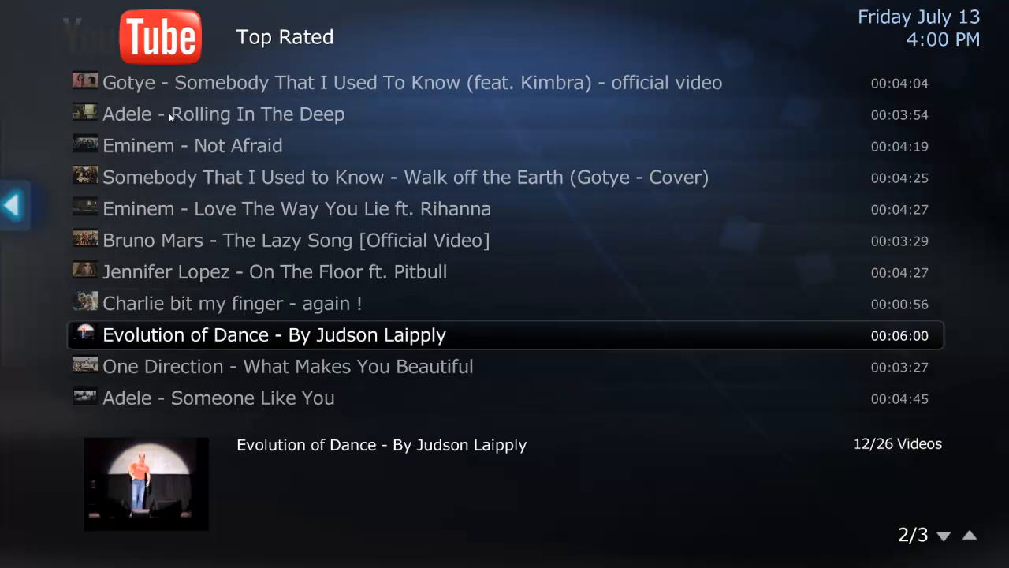
key(Up)
key(Up)
key(Up)
key(Up)
key(Up)
Step: Go back to the YouTube categories and open the account's Subscriptions category
key(BackSpace)
key(Up)
key(Up)
key(Up)
key(Up)
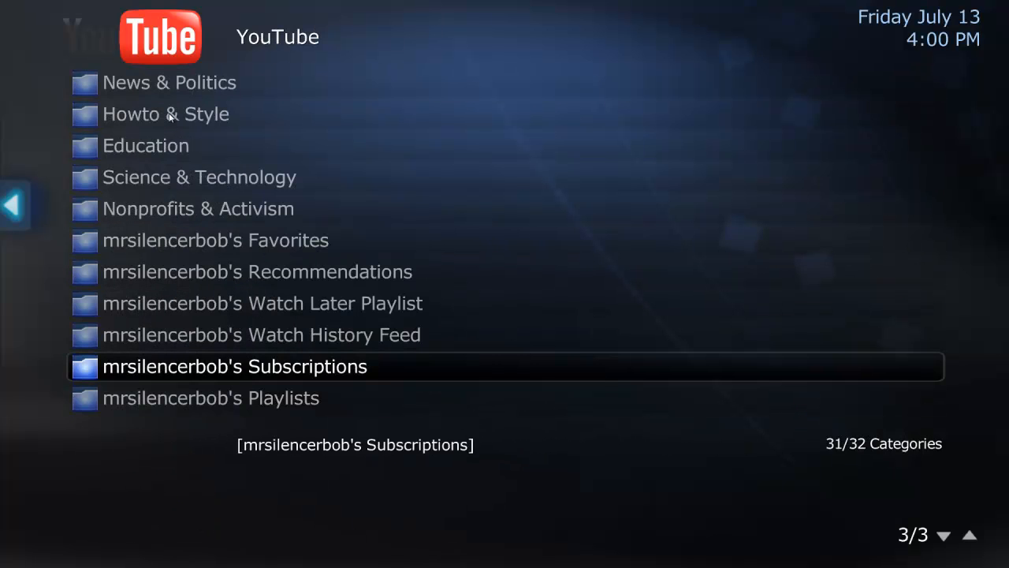
key(Down)
key(Return)
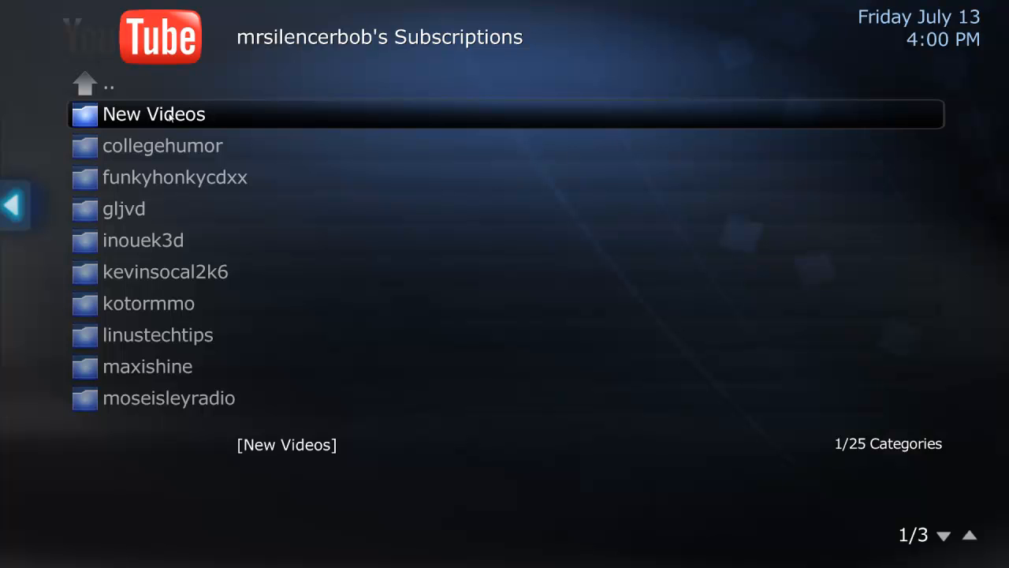
Step: Look through the list of subscribed channels in the Subscriptions category
key(Down)
key(Up)
key(Down)
key(Down)
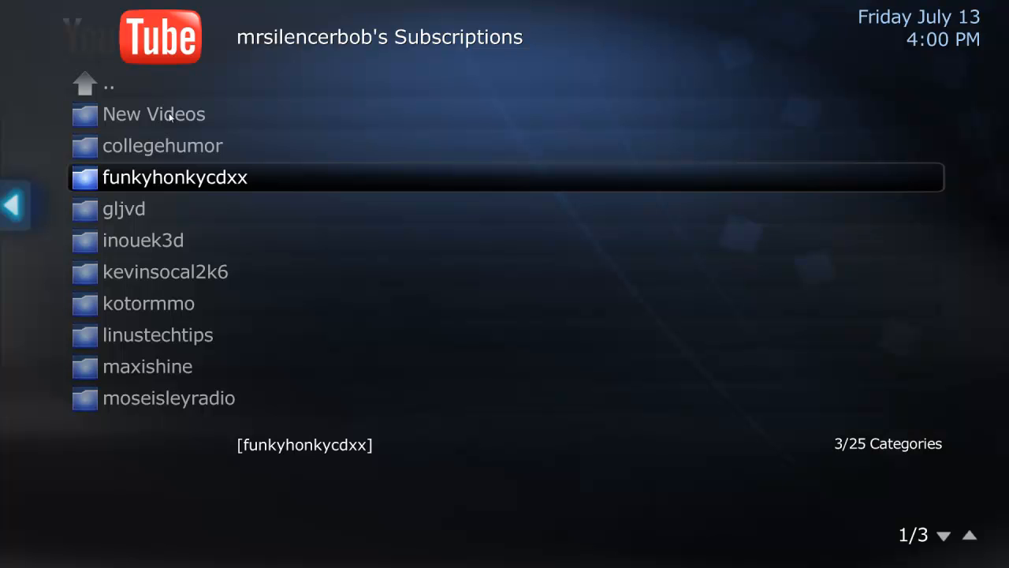
key(Down)
key(Down)
key(Down)
key(Down)
key(Down)
key(Down)
key(Down)
key(Down)
key(Down)
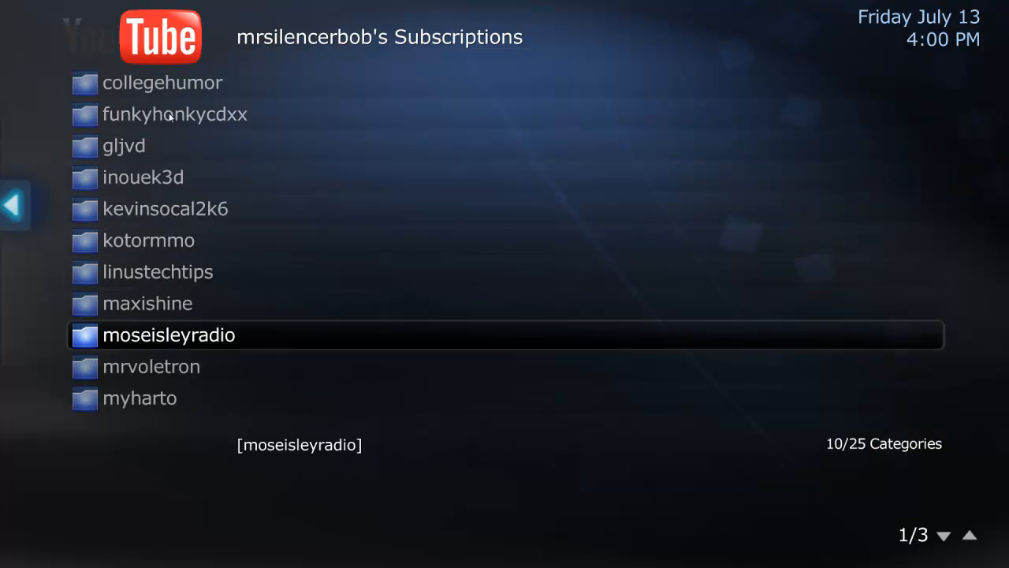
key(Down)
key(Down)
key(Down)
key(Down)
key(Down)
key(Down)
key(Down)
key(Down)
key(Down)
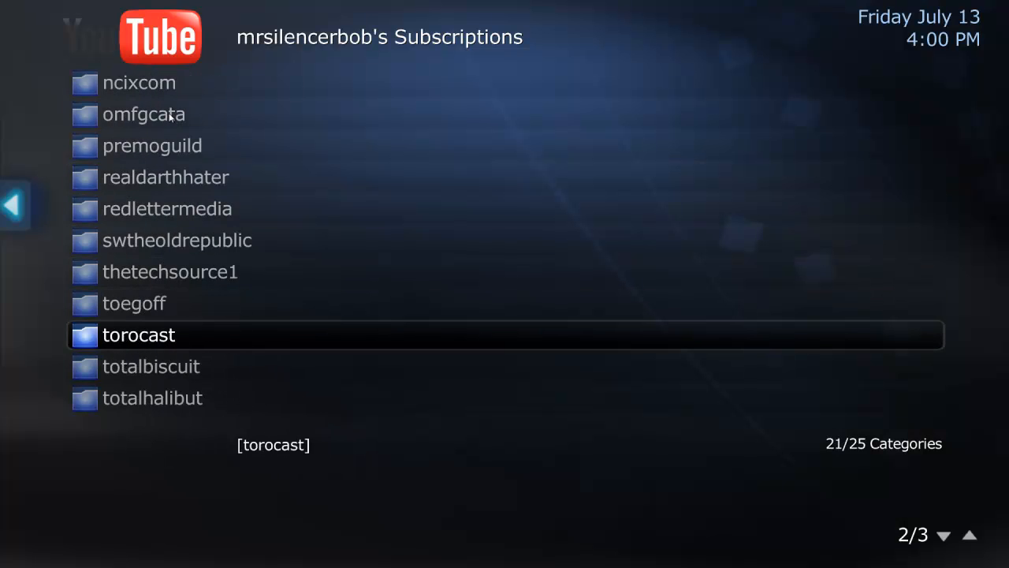
key(Up)
key(Up)
key(Up)
key(Up)
key(Up)
key(Up)
key(Up)
key(Up)
key(Up)
key(Up)
key(Up)
key(Up)
key(Up)
key(Up)
key(Up)
key(Up)
key(Up)
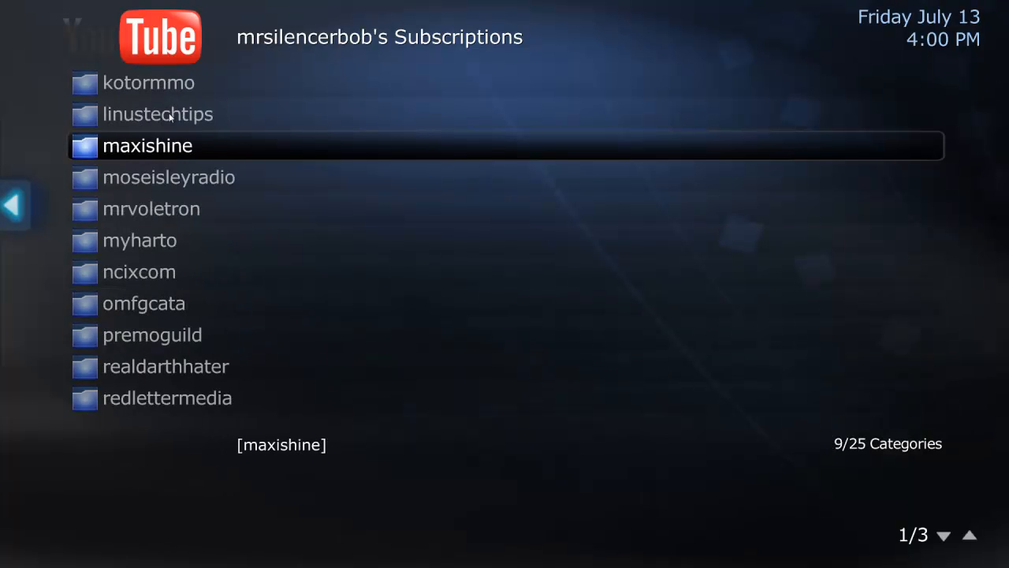
Step: Open the New Videos folder at the start of the subscriptions list
key(Up)
key(Up)
key(Up)
key(Return)
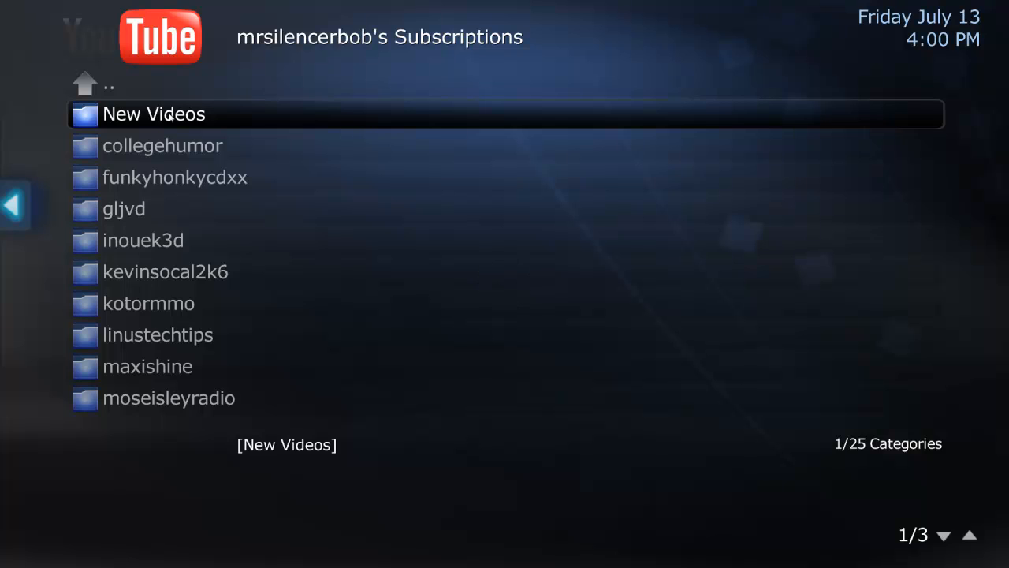
Step: Play "Let's Roleplay Day Z - Part 2: The Hero of Cherno" from New Videos in 854x480 flv (35) quality
key(Down)
key(Down)
key(Down)
key(Down)
key(Down)
key(Down)
key(Down)
key(Down)
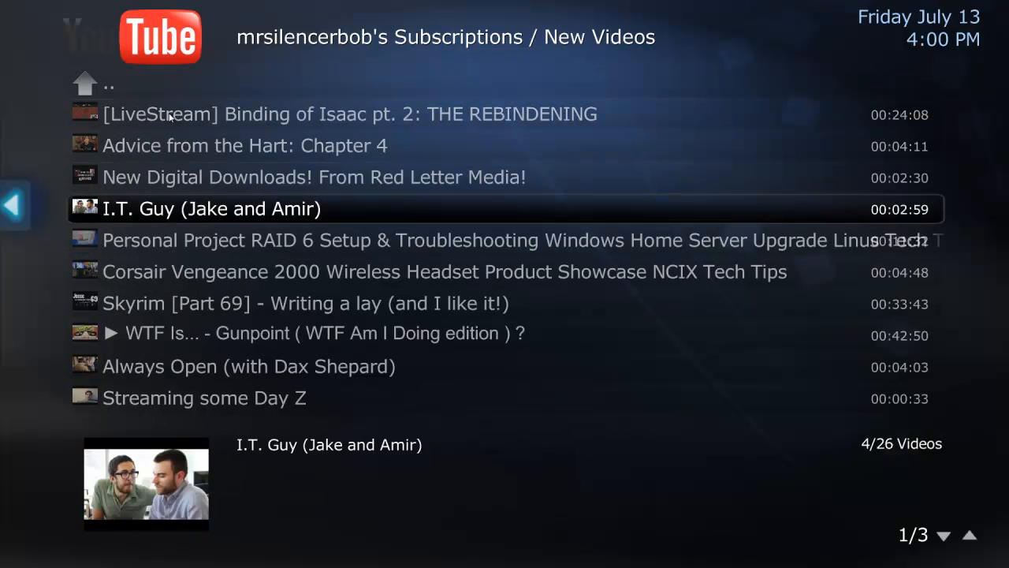
key(Down)
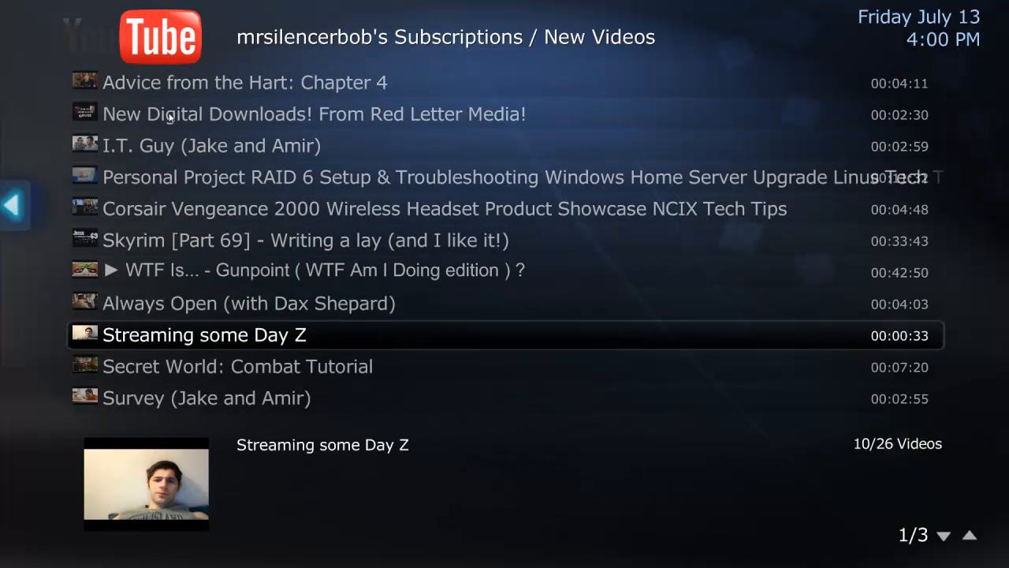
key(Down)
key(Down)
key(Down)
key(Down)
key(Down)
key(Down)
key(Down)
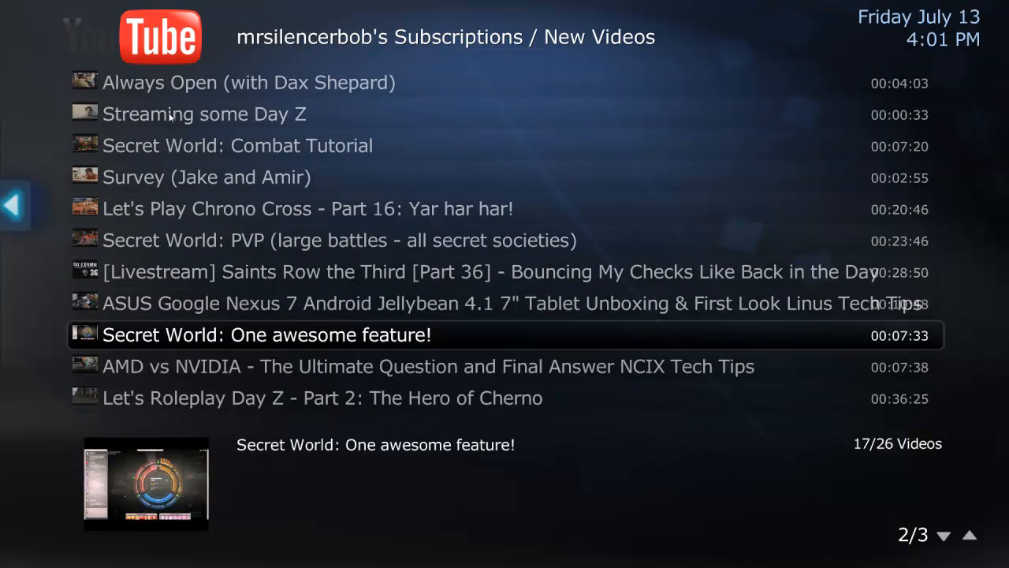
key(Down)
key(Down)
key(Return)
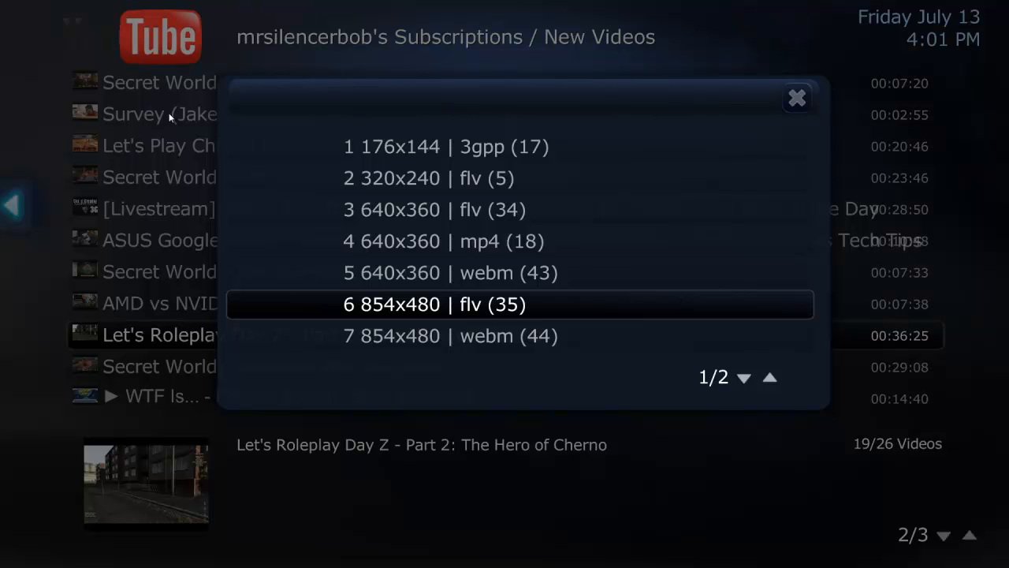
key(Return)
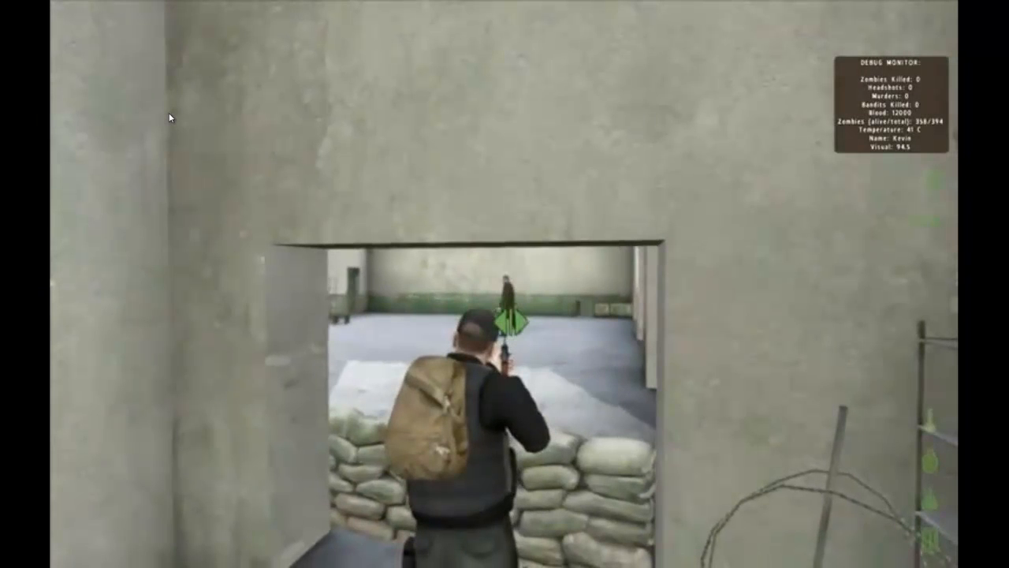
Step: Stop the video playback and go back to the Online Videos site list
key(x)
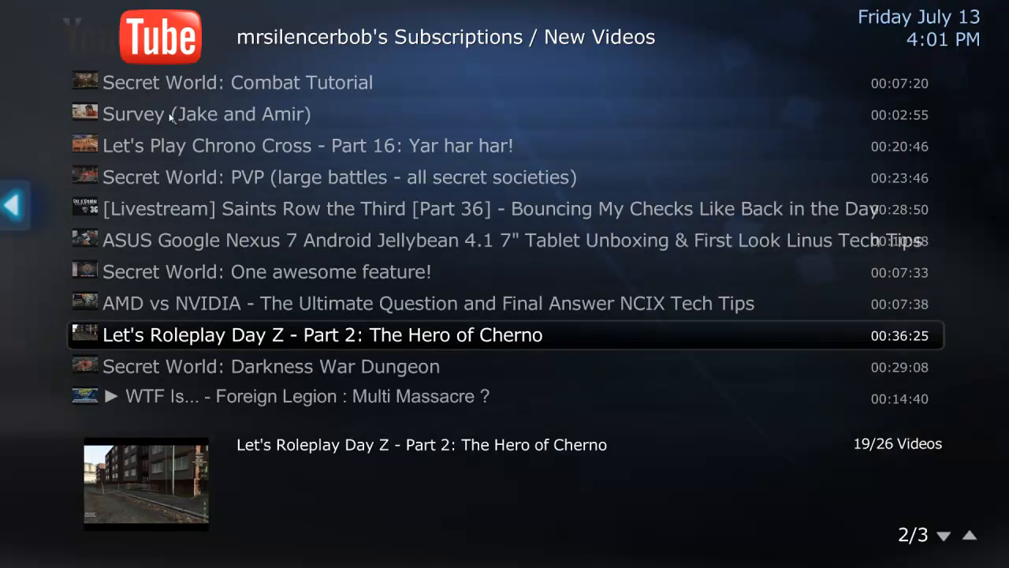
key(BackSpace)
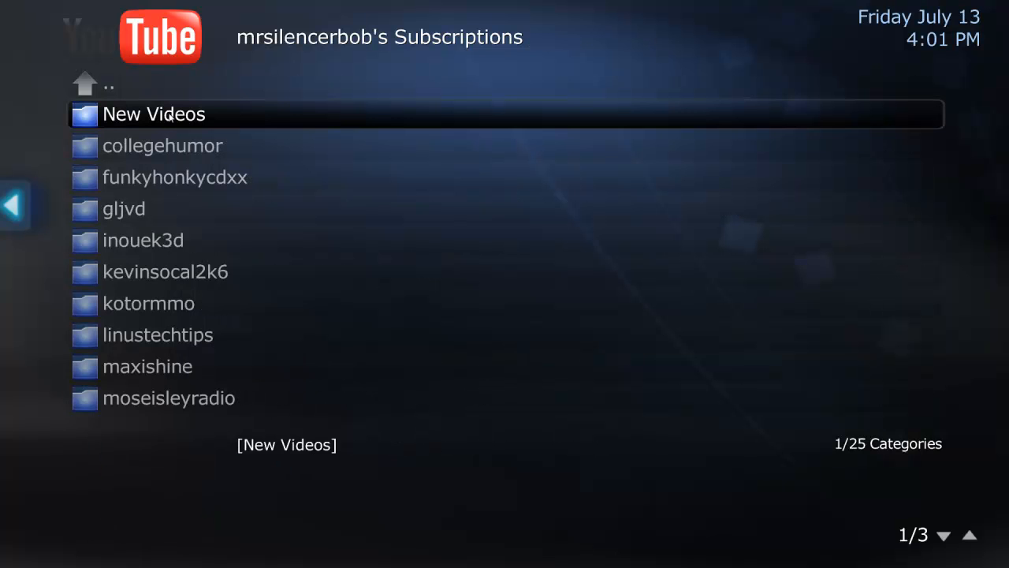
key(BackSpace)
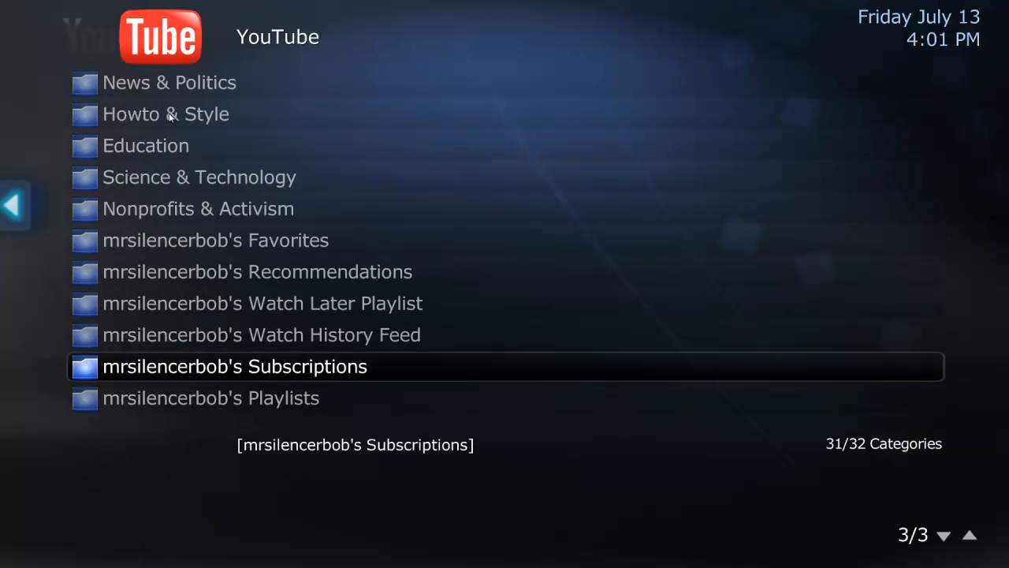
key(BackSpace)
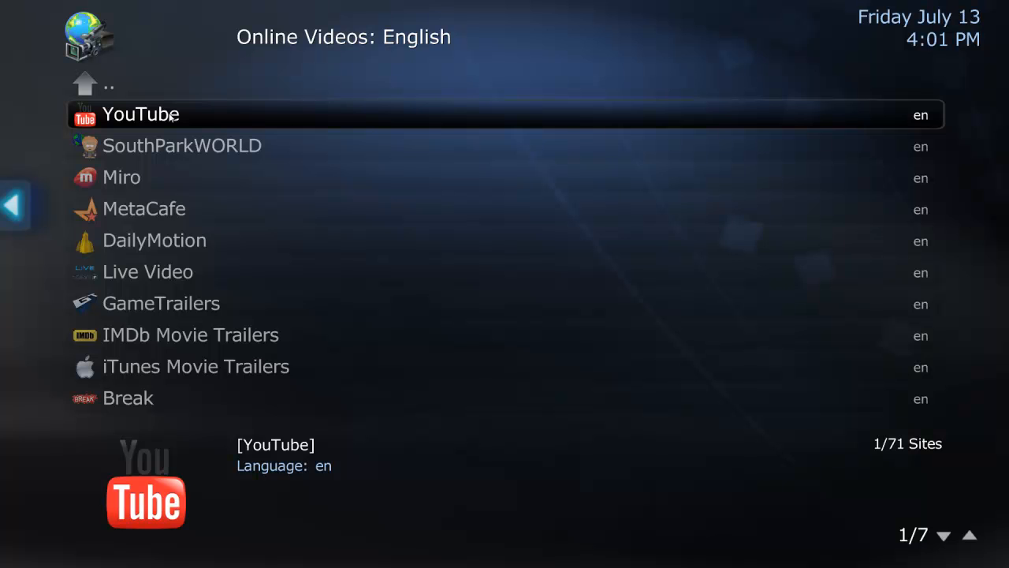
Step: Open the YouTube site and search it for "mediaportal"
key(Left)
key(Right)
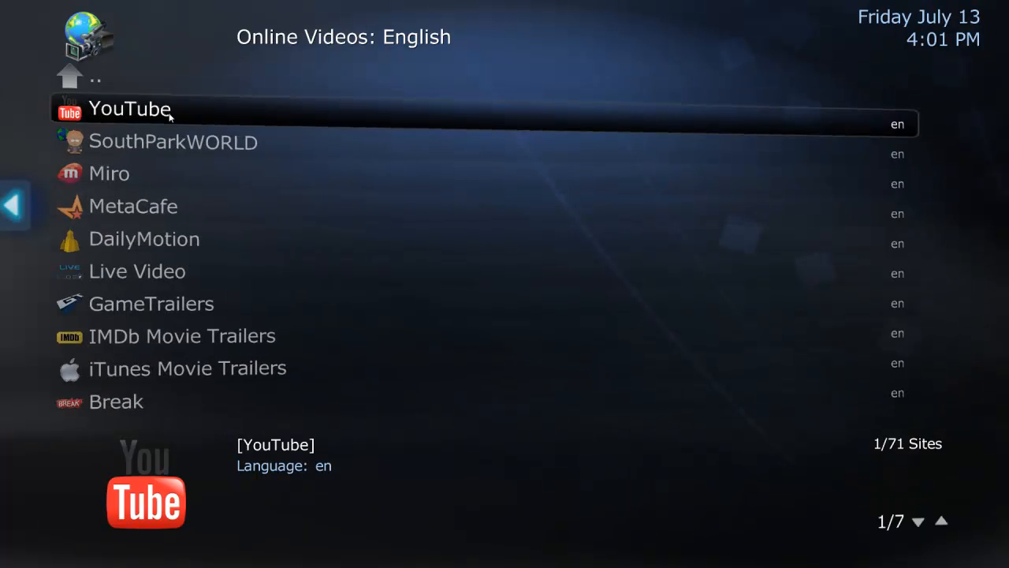
key(Return)
key(Left)
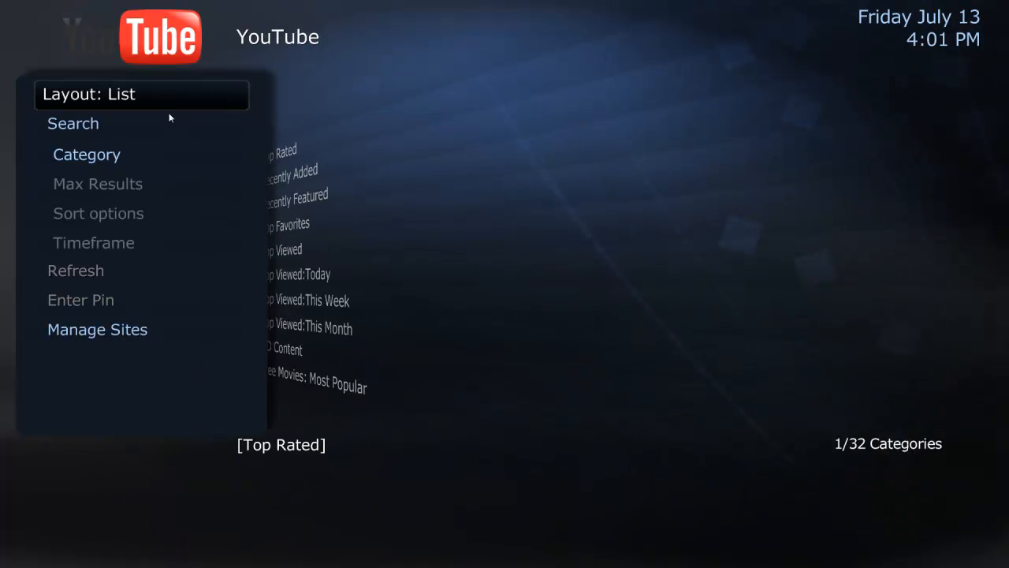
key(Down)
key(Down)
key(Down)
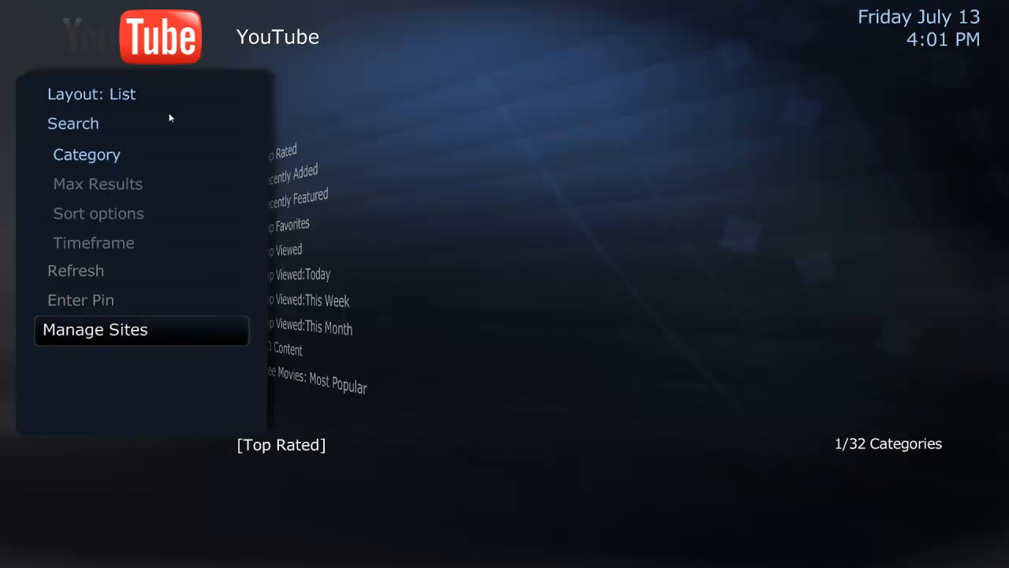
key(Up)
key(Up)
key(Return)
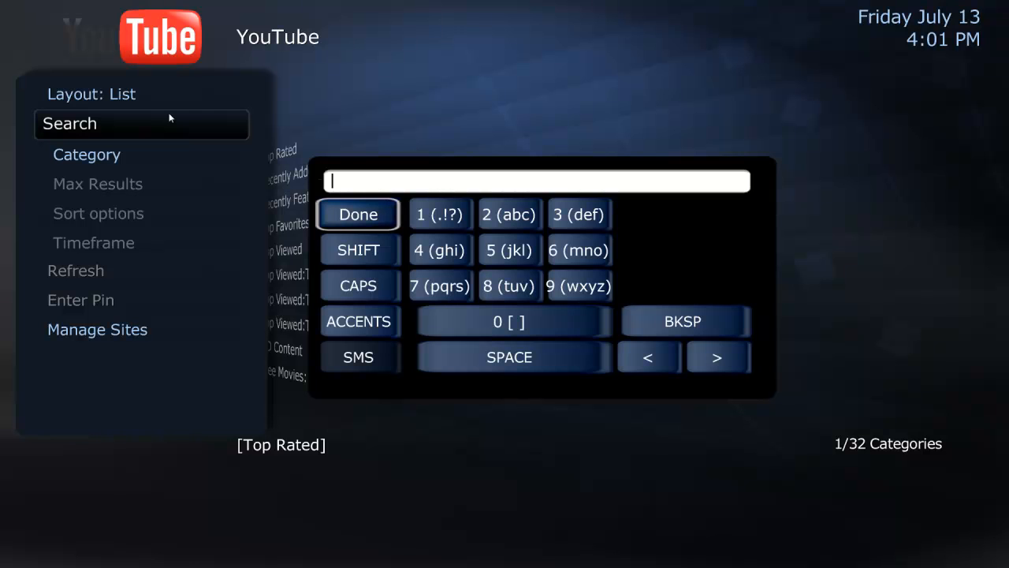
text(mediaportal)
key(Return)
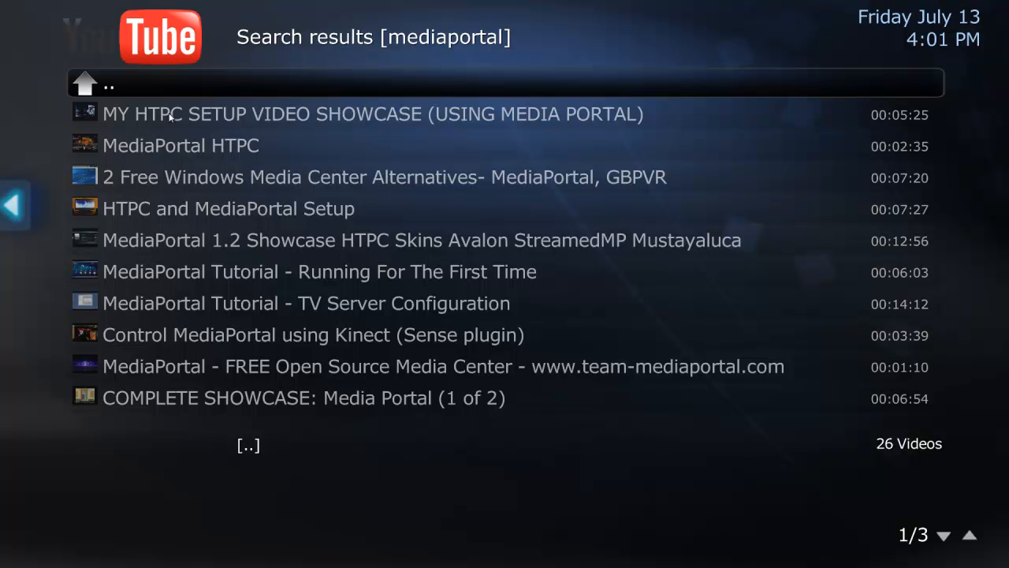
Step: Leave YouTube for the Online Videos site list and look through the English sites as far as HGTV
key(Return)
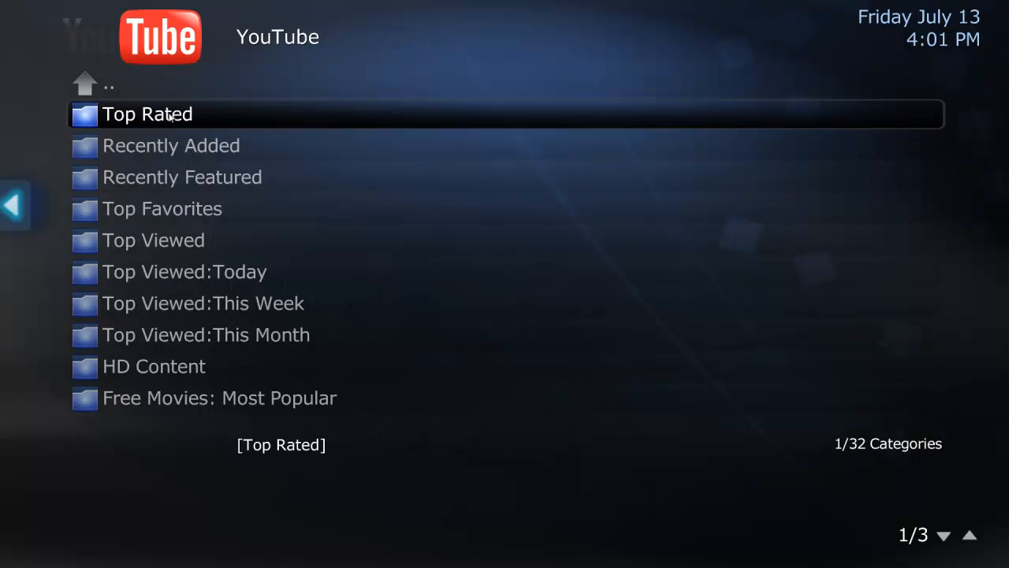
key(Escape)
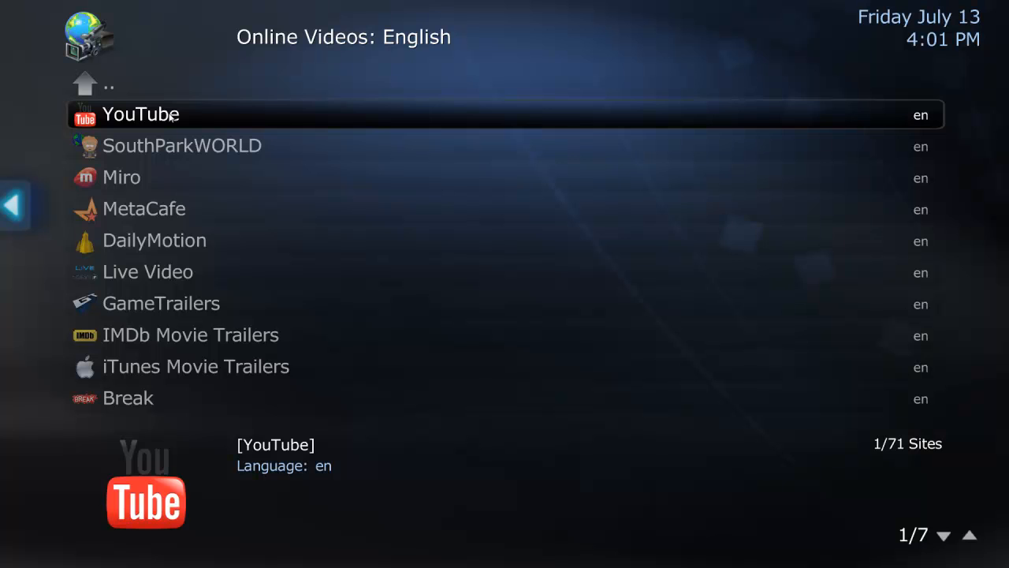
key(Down)
key(Down)
key(Down)
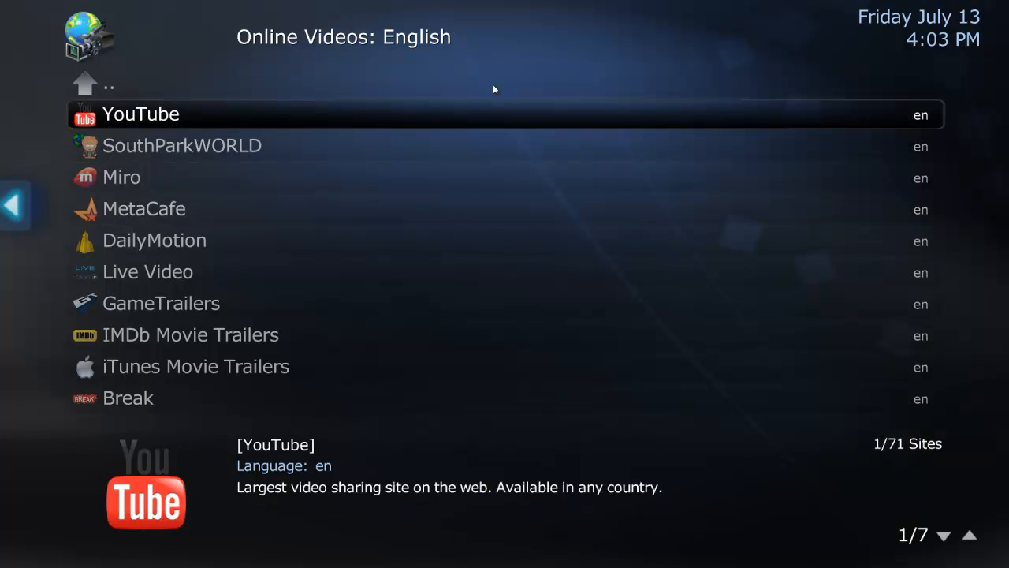
key(Down)
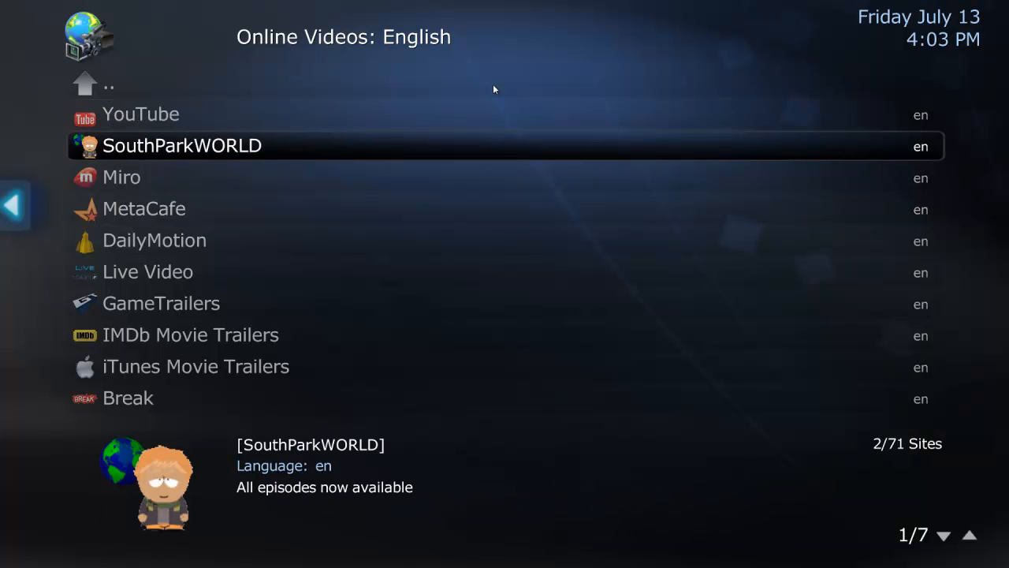
key(g)
key(Down)
key(Down)
key(Down)
key(Down)
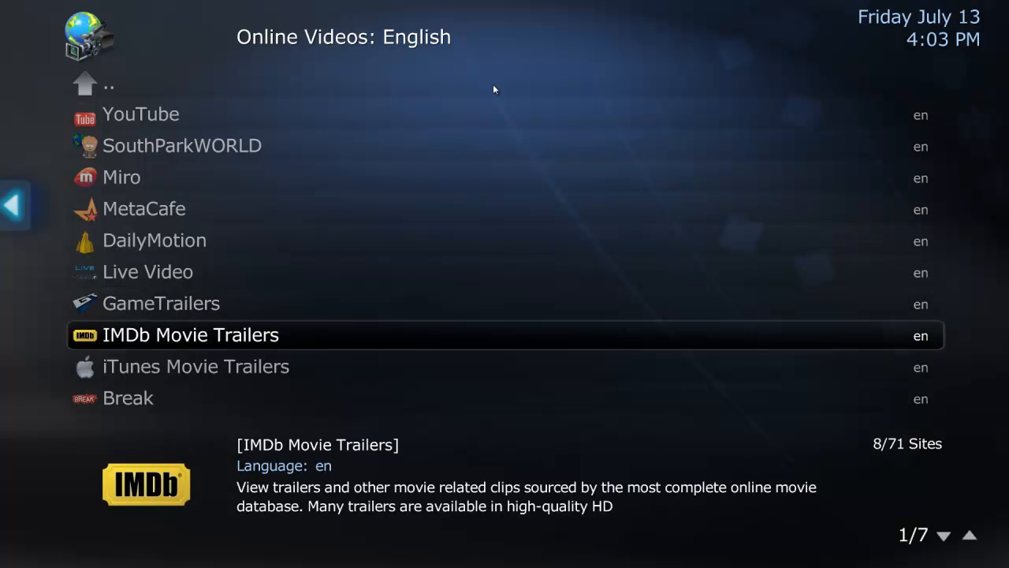
key(Up)
key(Up)
key(Up)
key(Down)
key(Up)
key(Down)
key(Down)
key(Down)
key(Down)
key(Down)
key(Down)
key(Down)
key(Down)
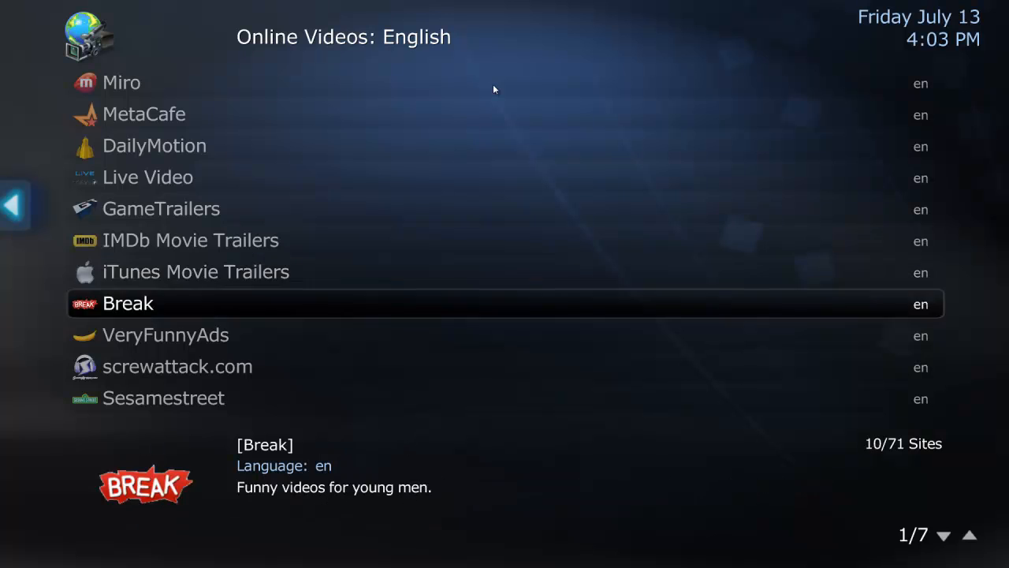
key(Down)
key(Down)
key(Down)
key(Down)
key(Down)
key(Down)
key(Down)
key(Down)
key(Down)
key(Down)
key(Down)
key(Down)
key(Down)
key(Down)
key(Down)
key(Down)
key(Down)
key(Down)
key(Down)
key(Down)
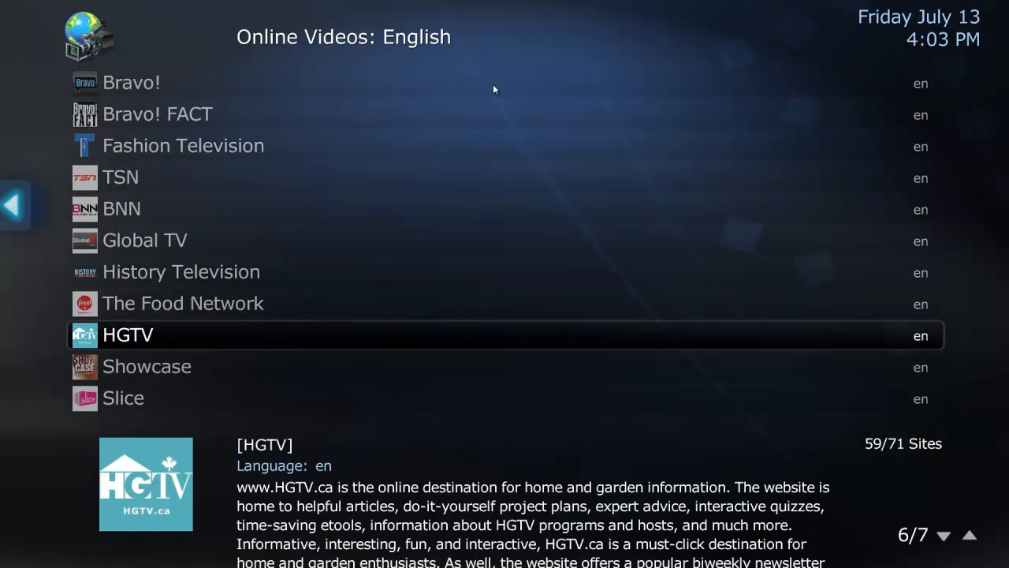
Step: Open the Manage Sites page of Online Videos
key(Left)
key(Down)
key(Down)
key(Down)
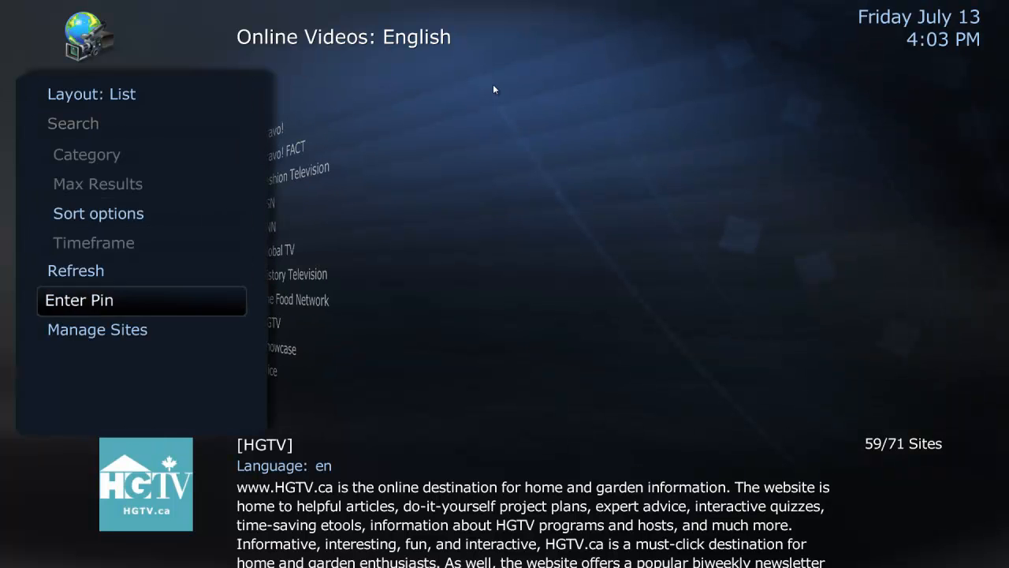
key(Down)
key(Return)
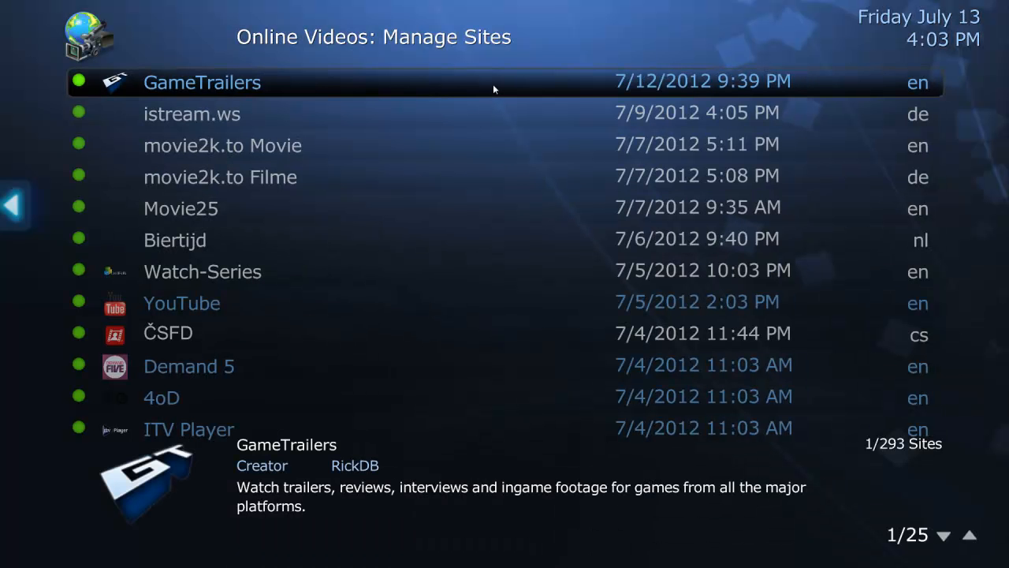
Step: Examine the actions offered for the GameTrailers site, close them and return to the English site list
key(Down)
key(Up)
right_click(268, 92)
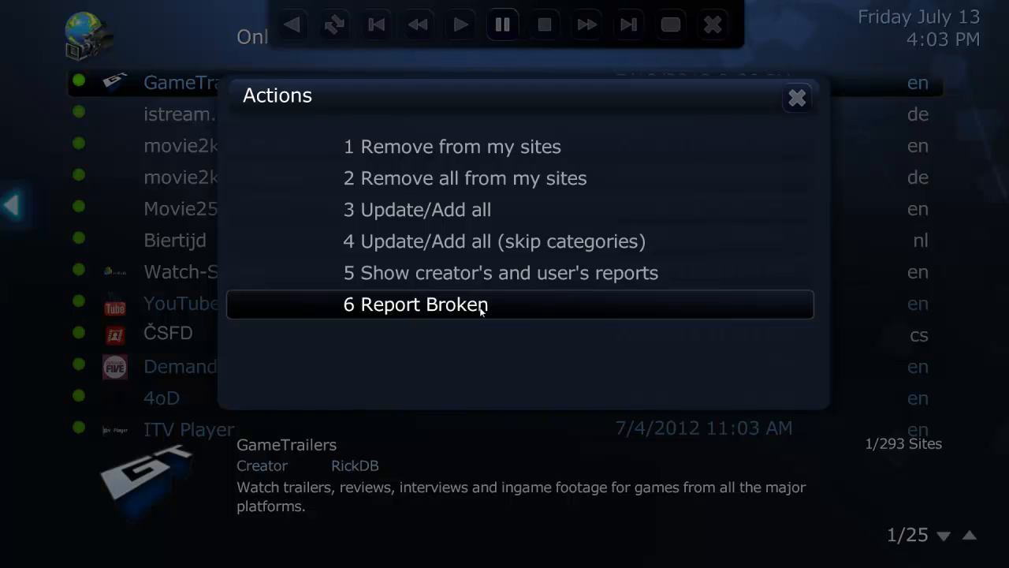
click(796, 95)
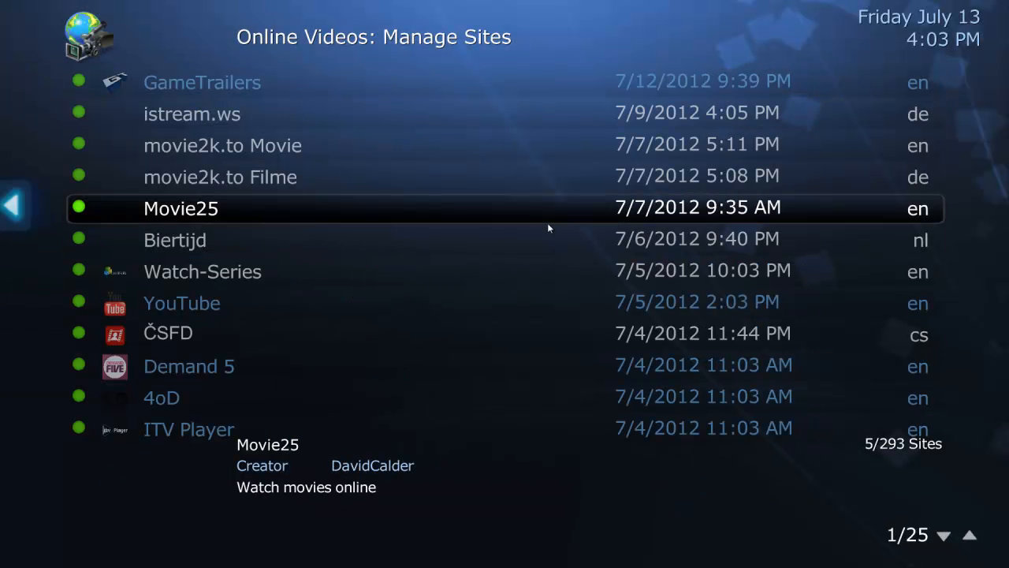
mouse_move(8, 205)
key(Escape)
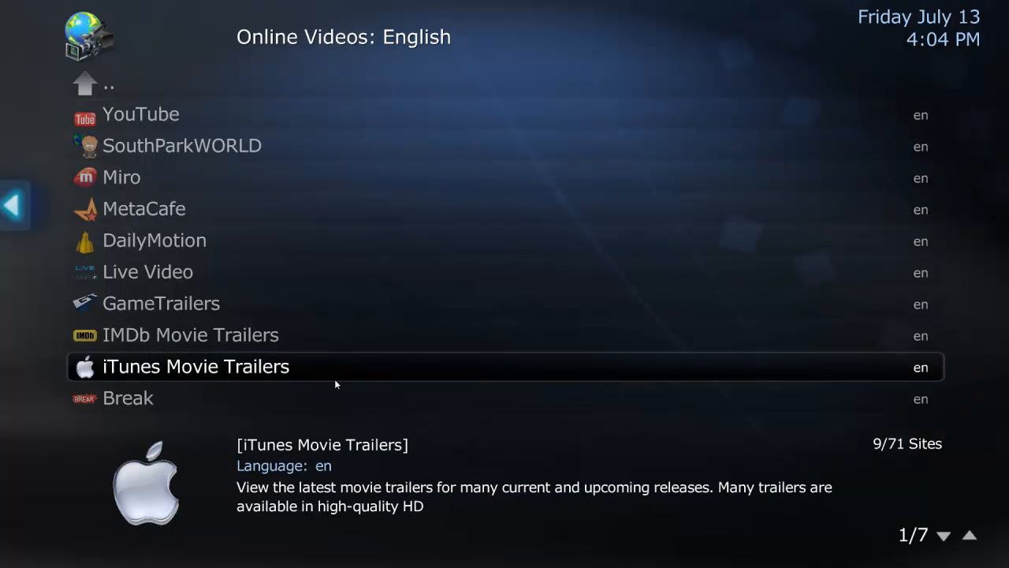
Step: Look further through the English site list and leave Online Videos for the home screen
scroll(335, 384, down, 10)
scroll(334, 383, down, 15)
key(Escape)
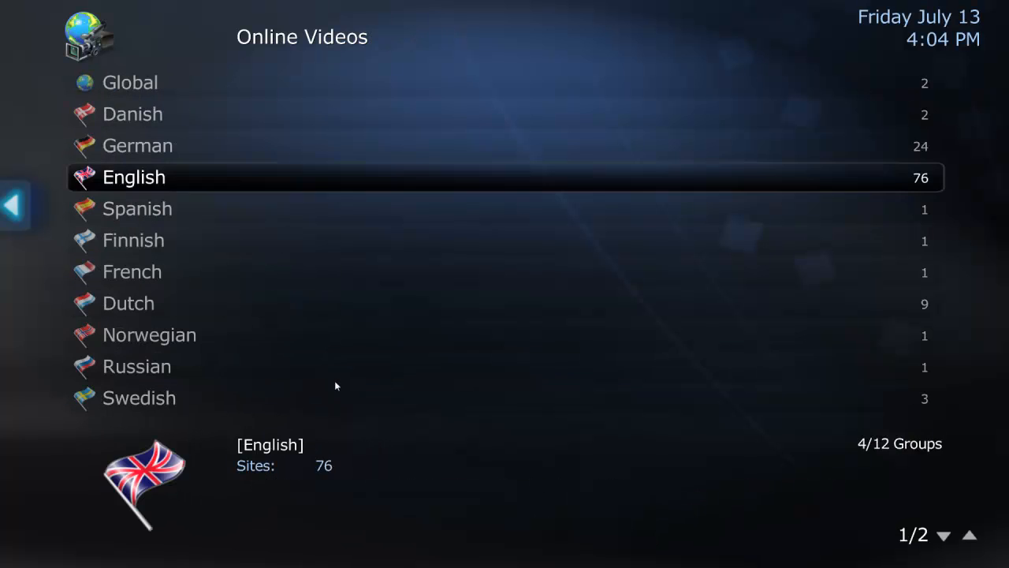
key(Escape)
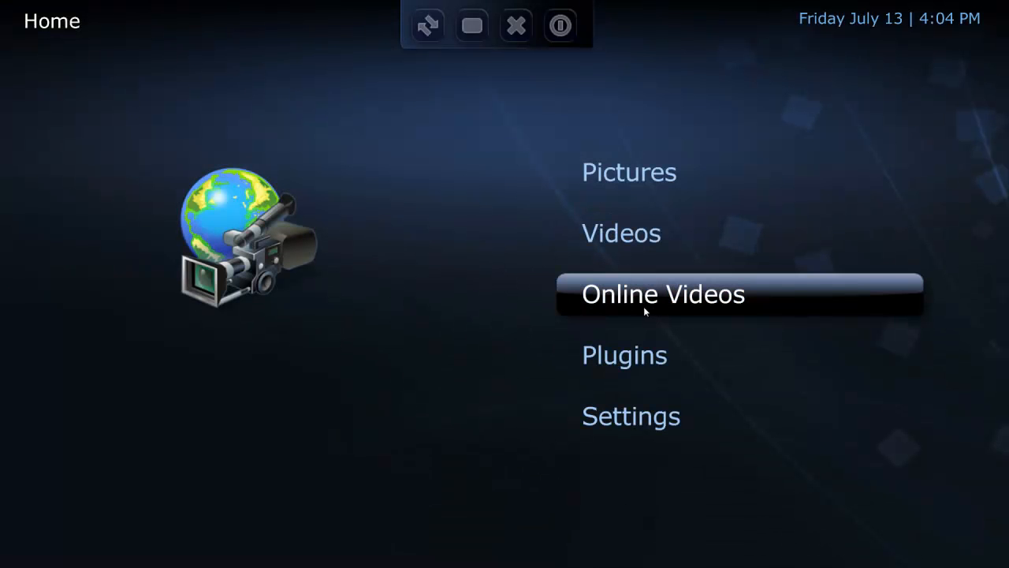
Step: Open the Plugins page from the home screen, look through its entries and return home
scroll(643, 306, down, 2)
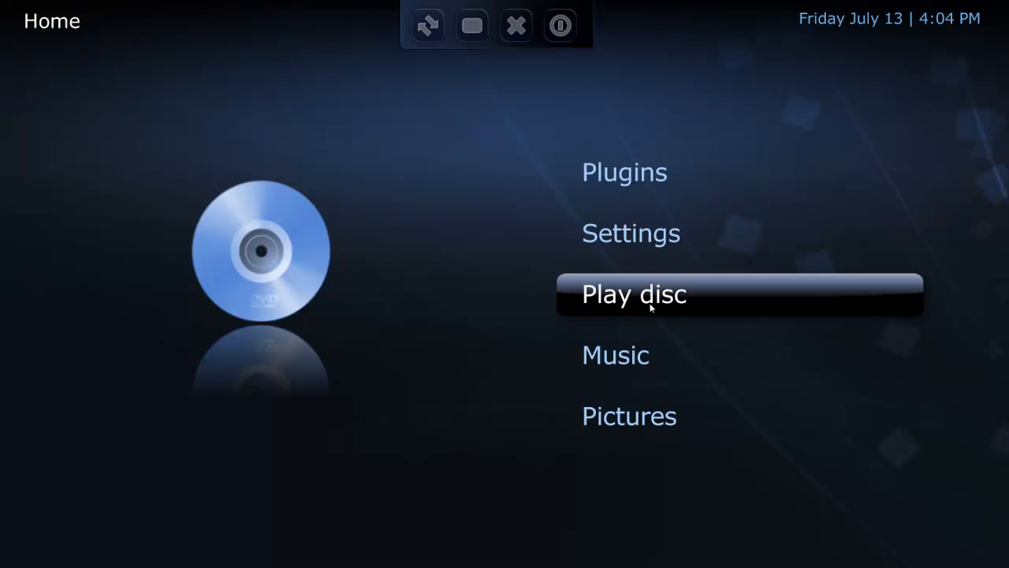
scroll(651, 306, up, 2)
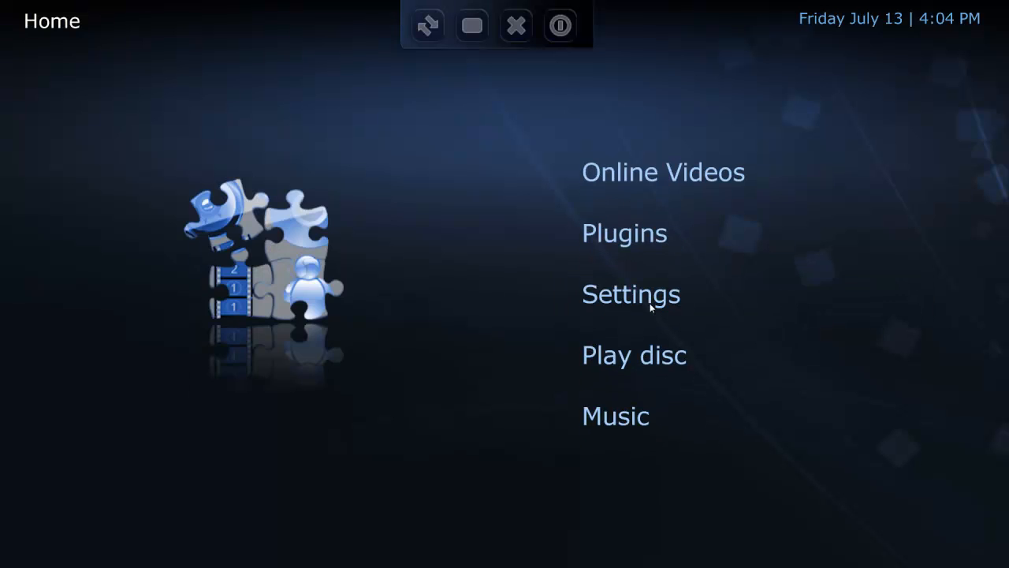
click(650, 306)
scroll(650, 307, down, 2)
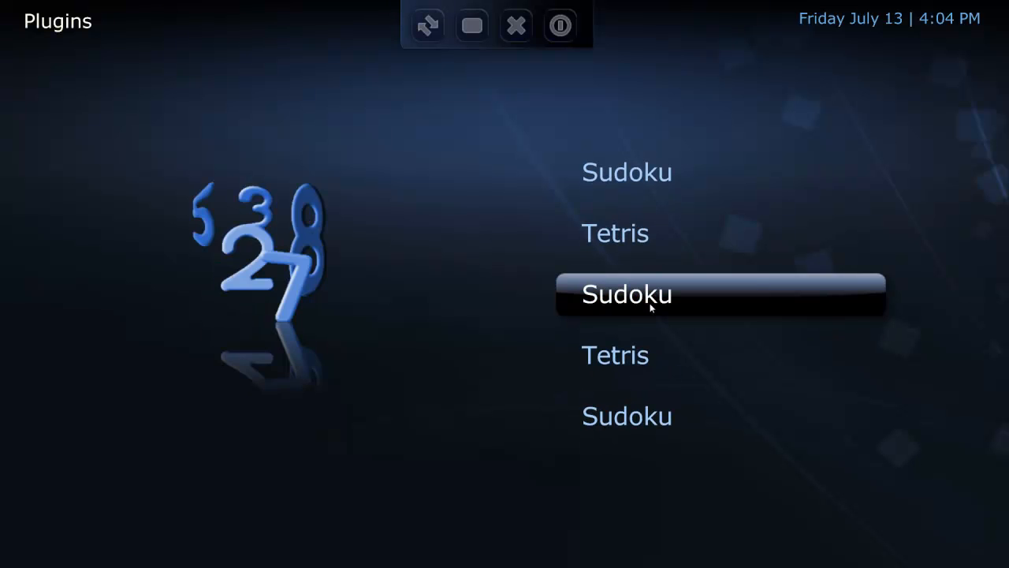
right_click(650, 307)
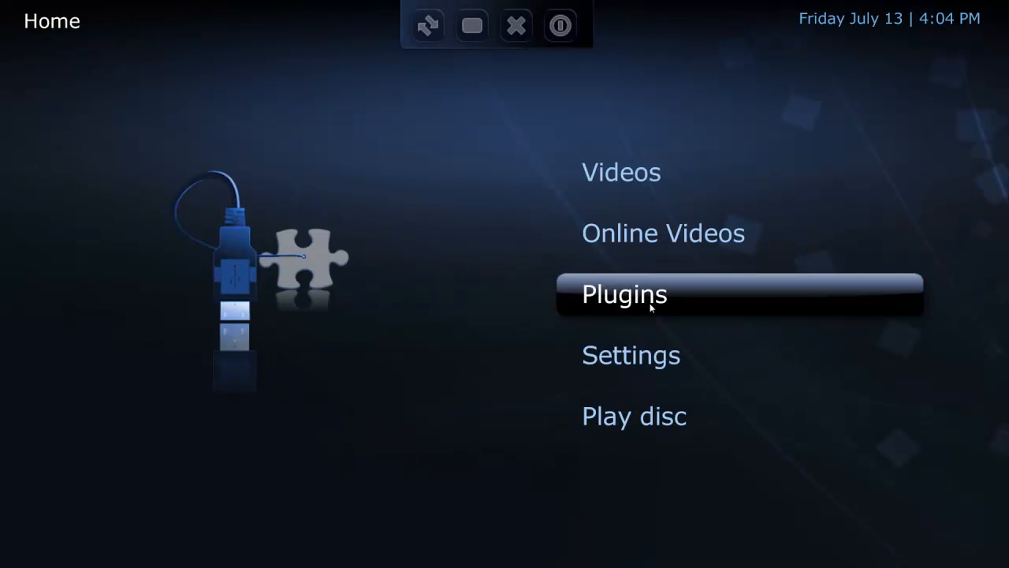
Step: Open the General page of the Settings, examine the skins on offer and close the skin list
scroll(651, 307, down, 1)
click(650, 308)
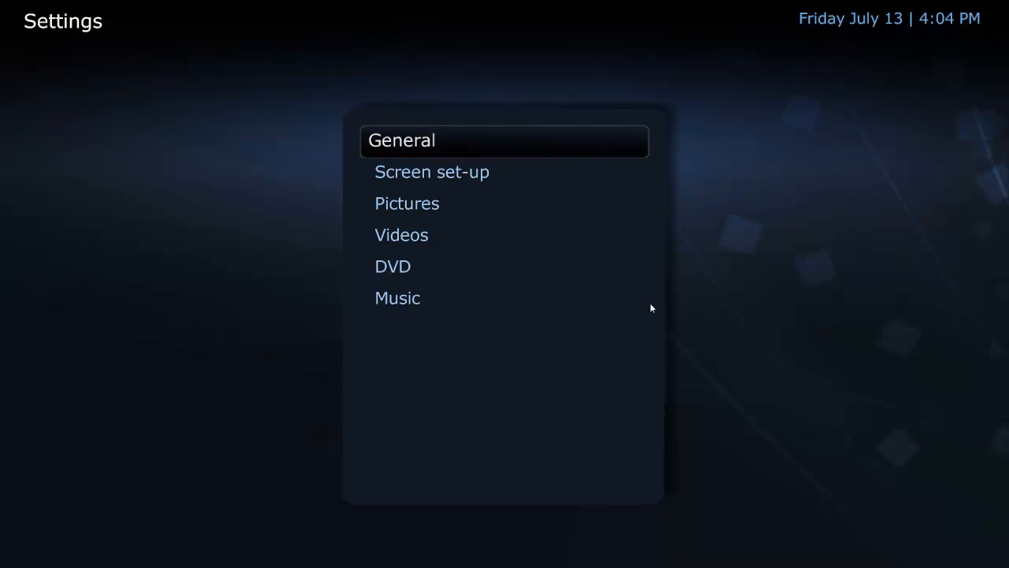
click(651, 307)
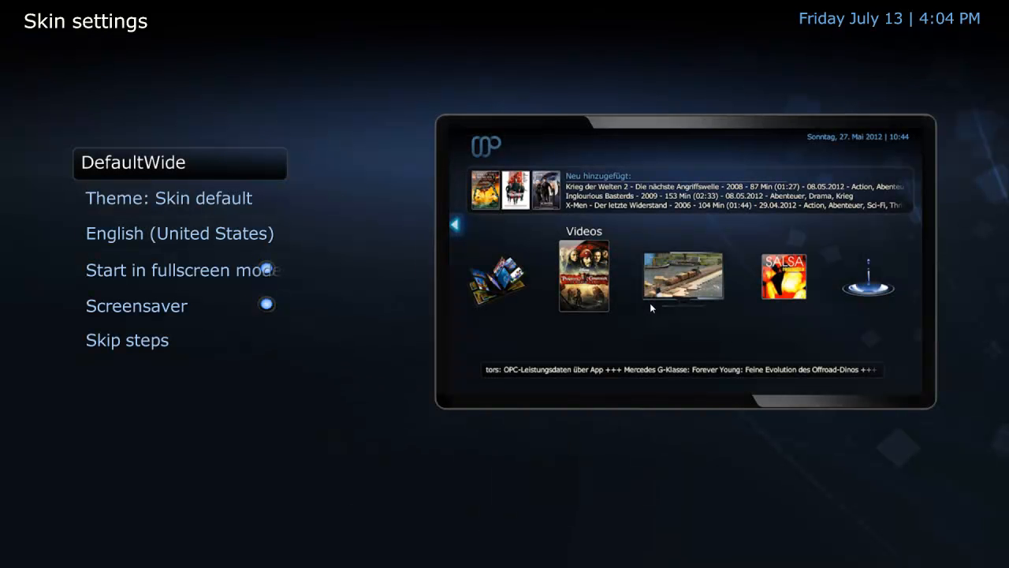
click(651, 307)
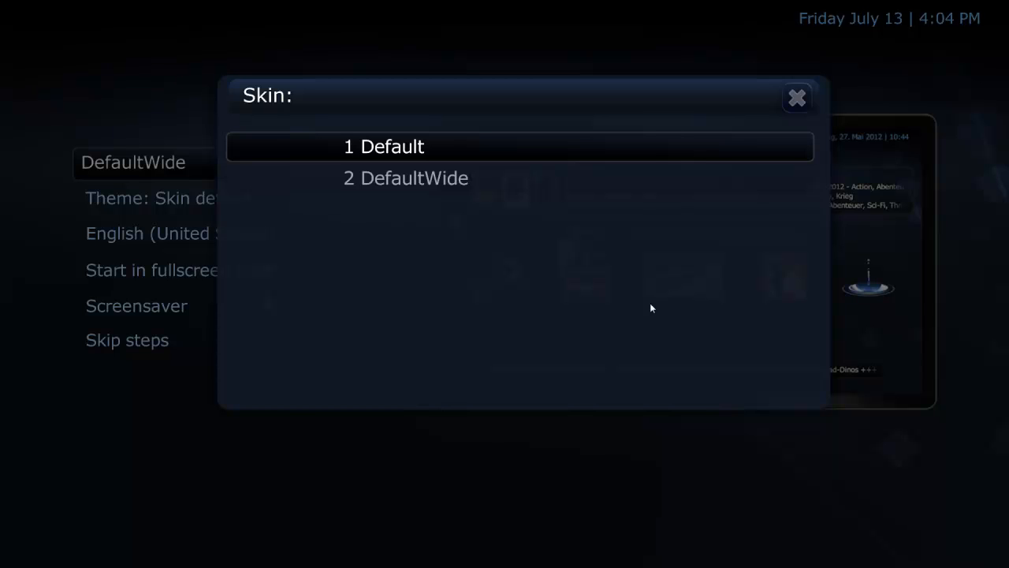
key(Escape)
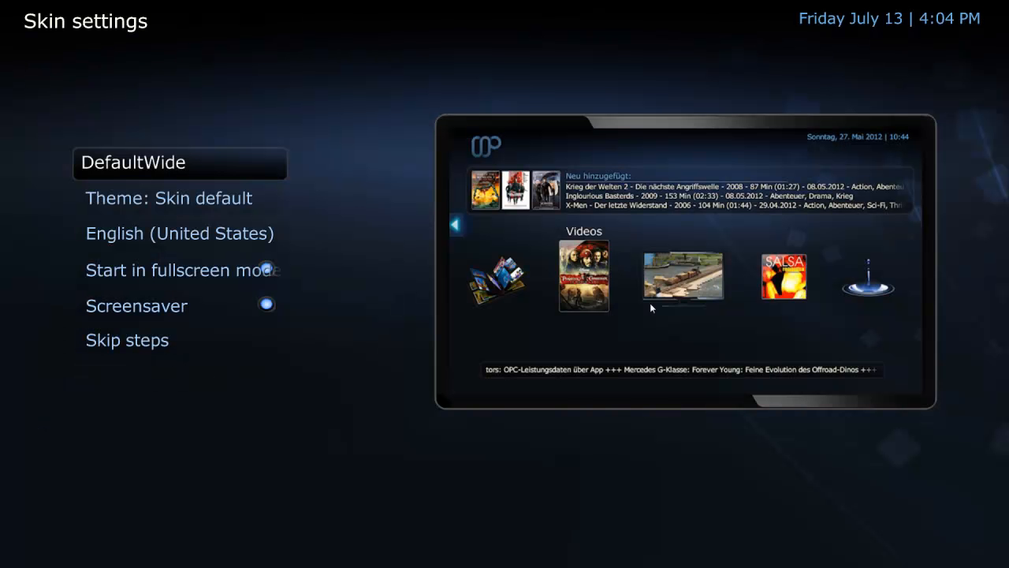
Step: Look through the available themes in the skin settings and choose Skin default
key(Down)
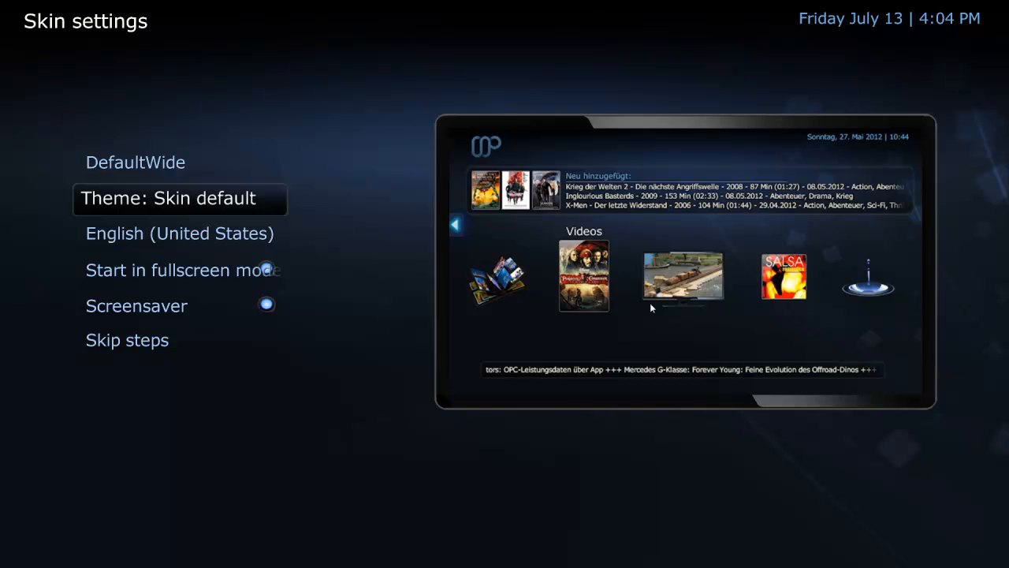
key(Return)
key(Up)
key(Up)
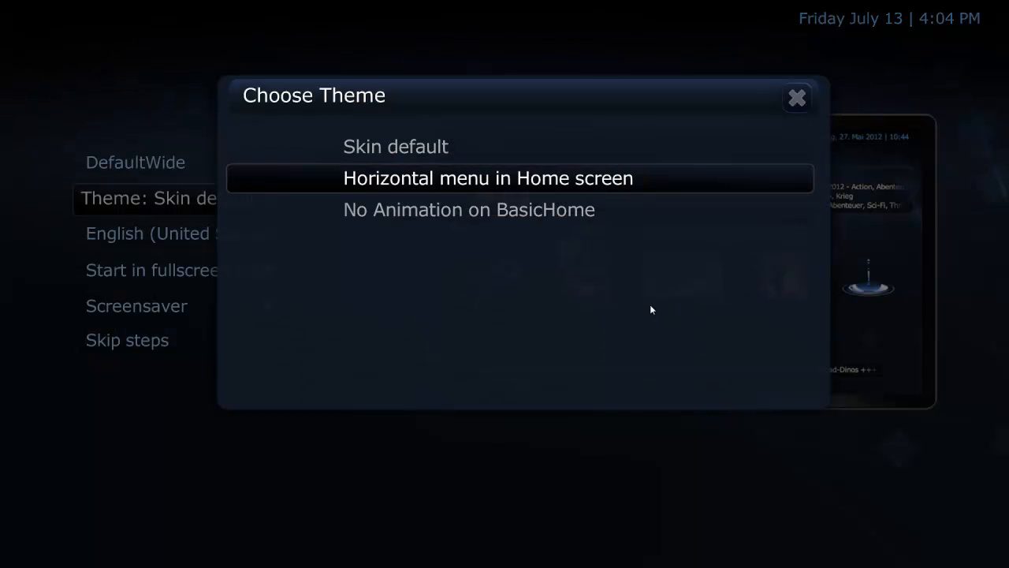
key(Up)
key(Return)
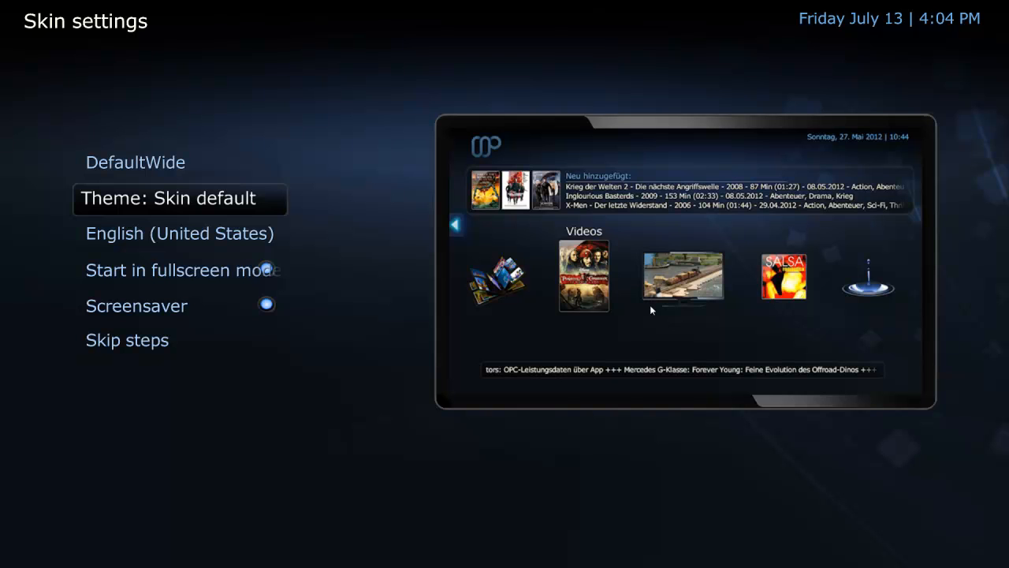
Step: Leave the settings for the home screen and open the TV Guide from the TV section
key(Down)
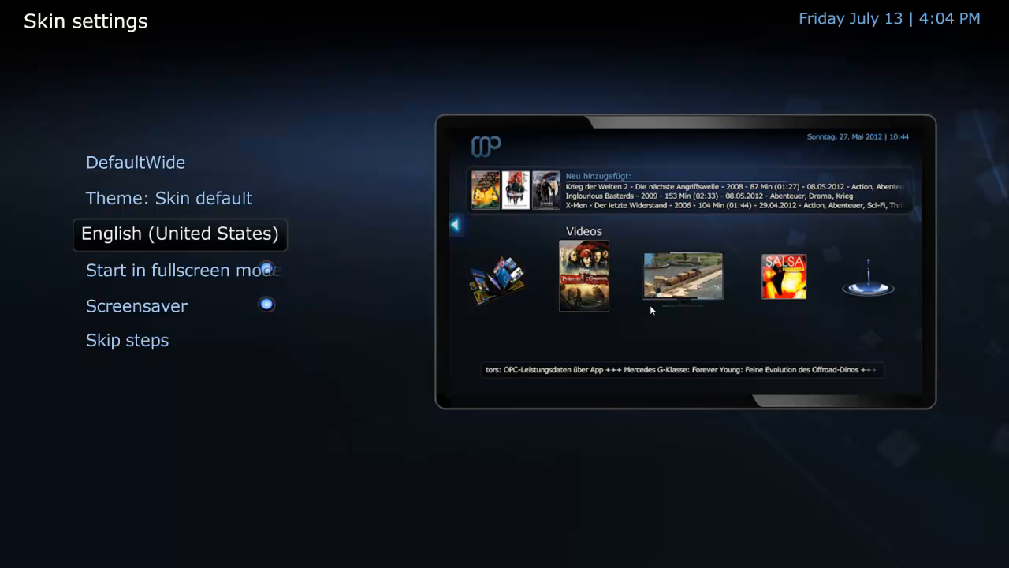
key(Escape)
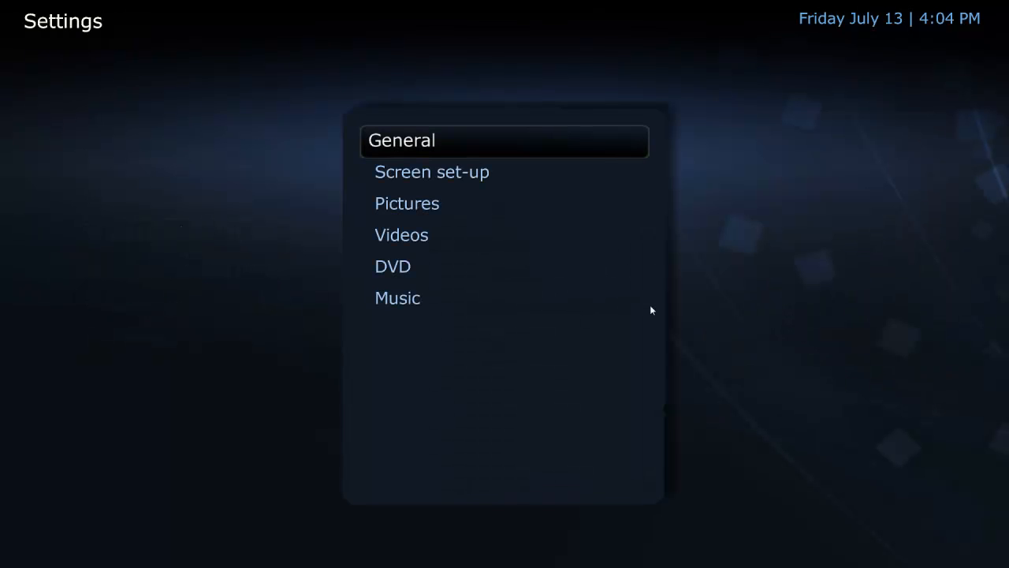
key(Escape)
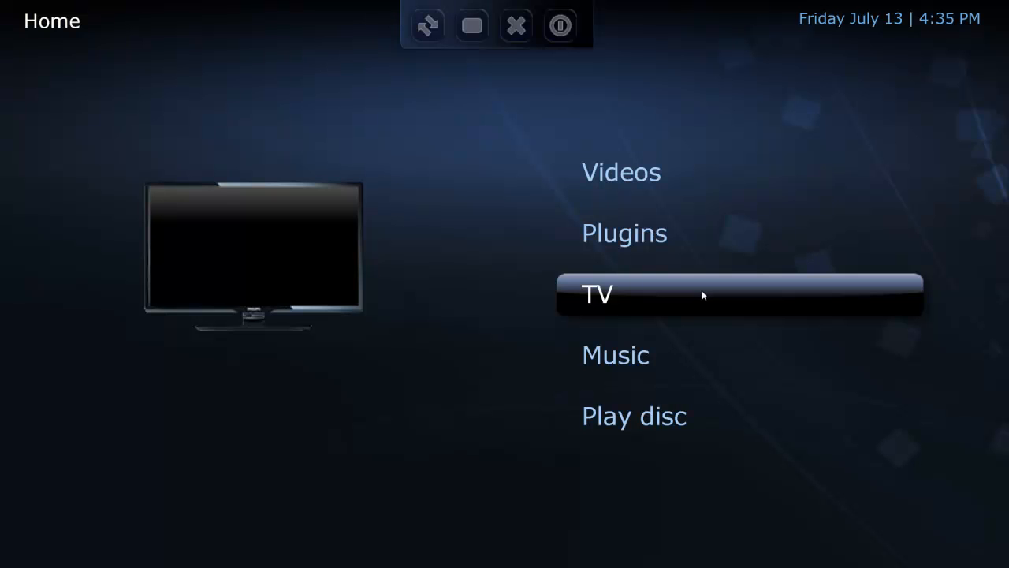
click(676, 293)
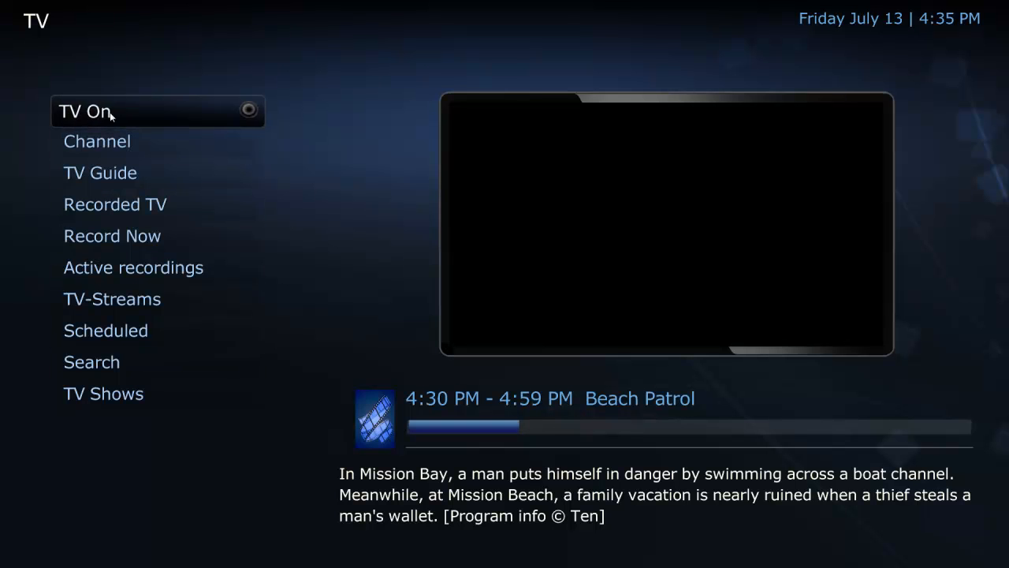
click(152, 170)
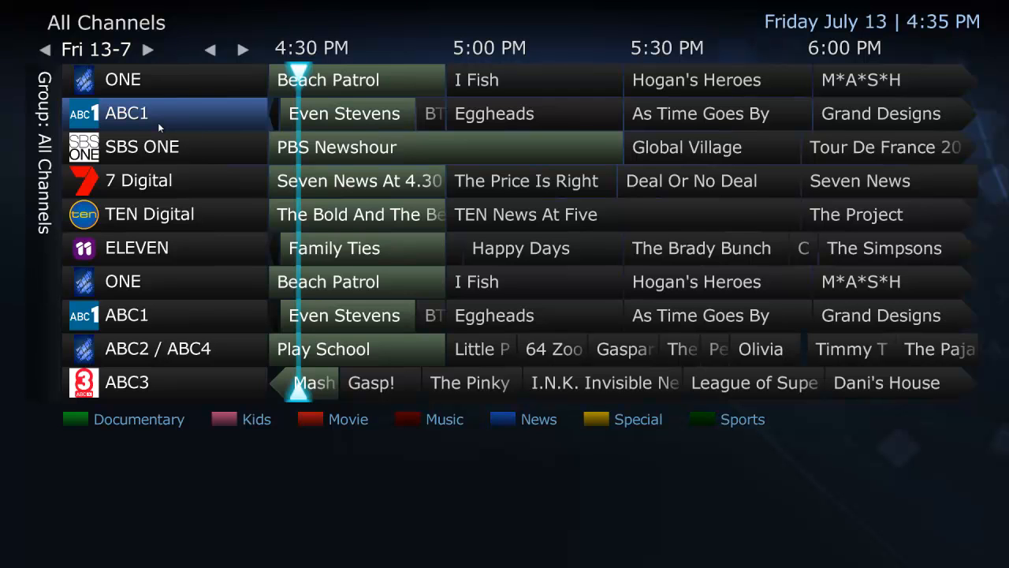
Step: Examine the ABC1 listings in the guide from Friday 4:30 PM forward to Saturday 4:00 AM
key(Right)
key(Right)
key(Right)
key(Right)
key(Right)
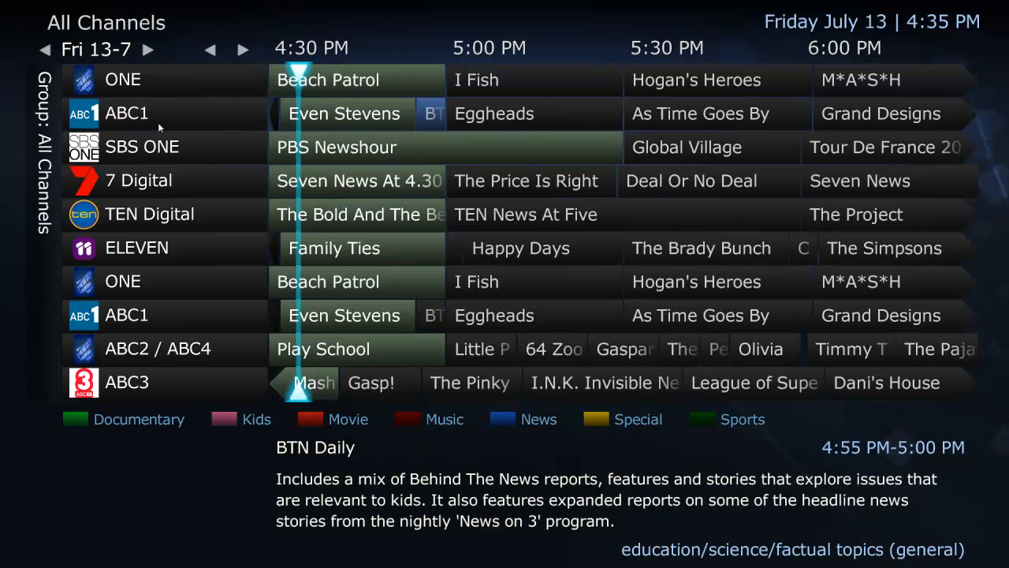
key(Right)
key(Right)
key(Right)
key(Right)
key(Right)
key(Right)
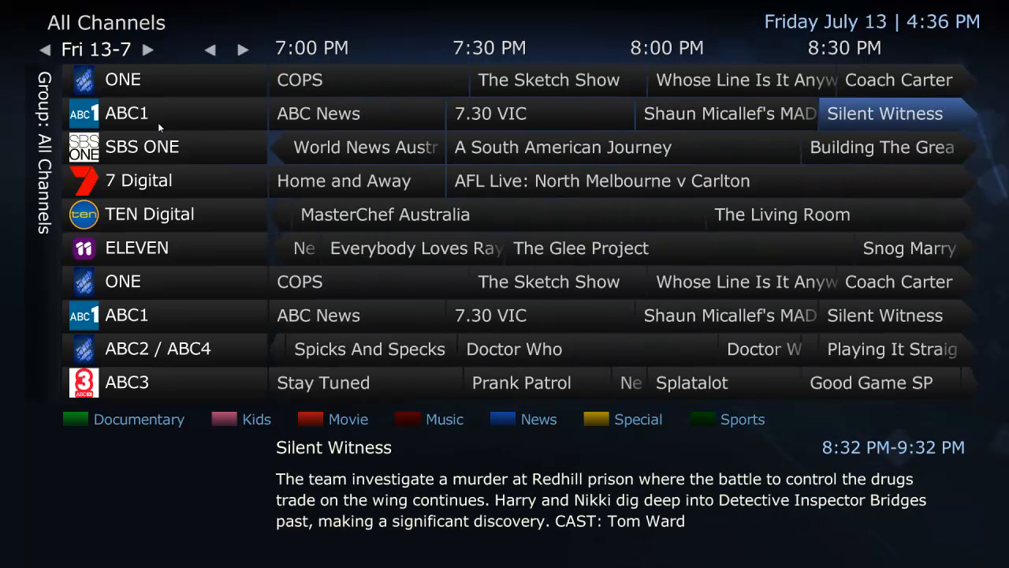
key(Right)
key(Right)
key(Right)
key(Right)
key(Right)
key(Right)
key(Right)
key(Right)
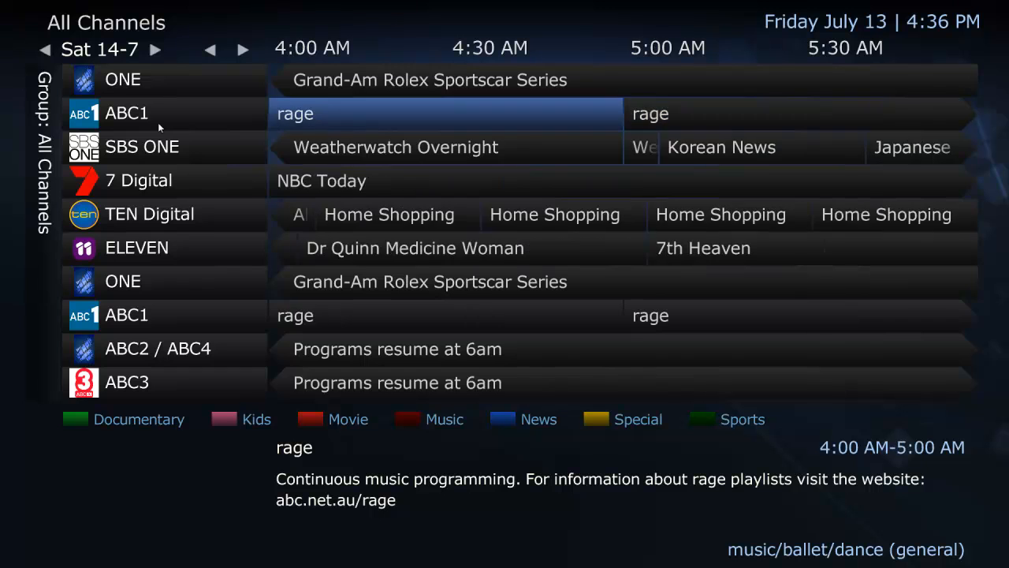
Step: Go back through the guide to the Friday 4:00 PM time slots, ending on the channel group selector
key(Left)
key(Left)
key(Left)
key(Left)
key(Left)
key(Left)
key(Left)
key(Left)
key(Left)
key(Left)
key(Left)
key(Left)
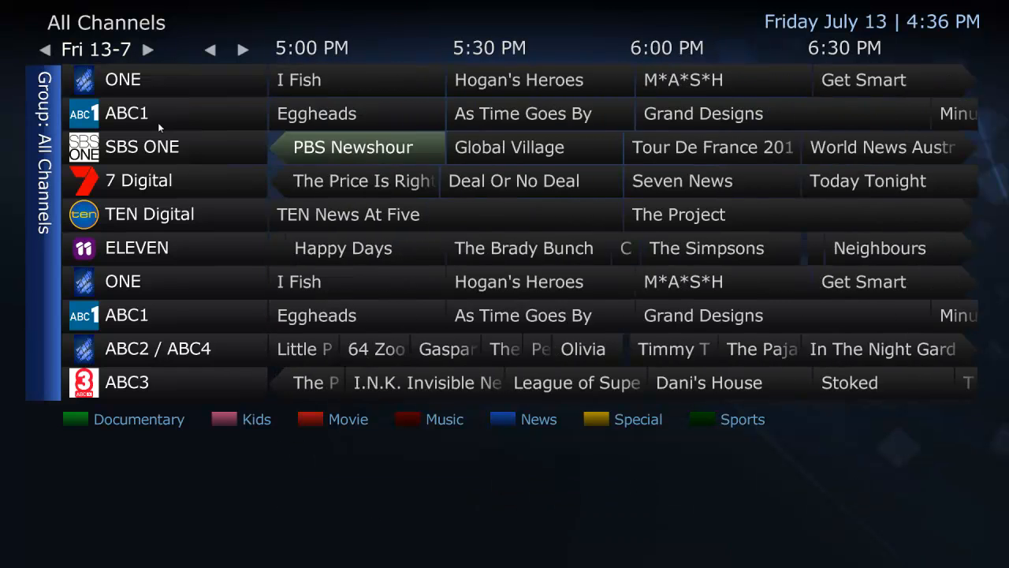
key(Right)
key(Right)
key(Left)
key(Left)
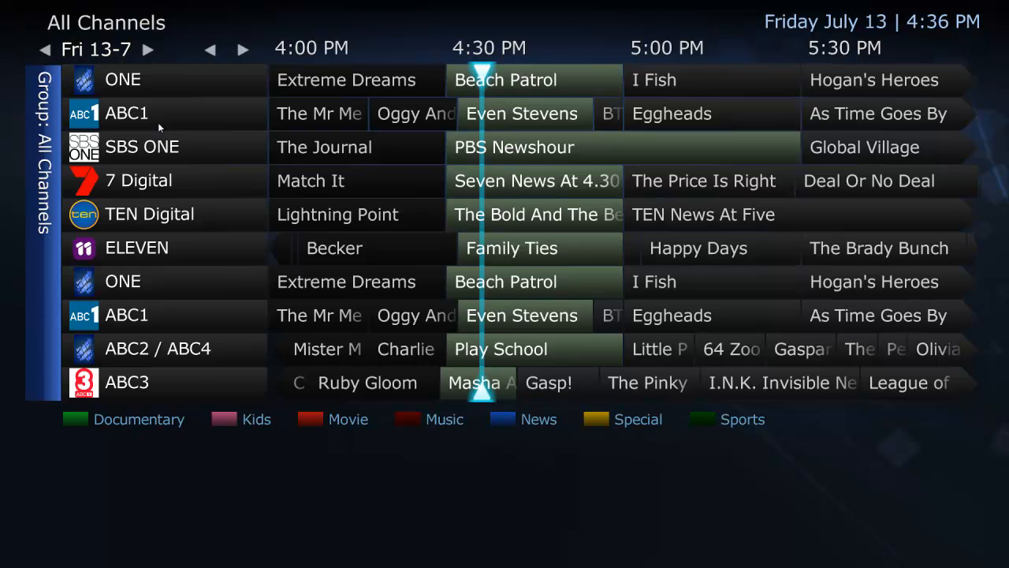
Step: Switch the guide's channel group to MediaPortal
key(Return)
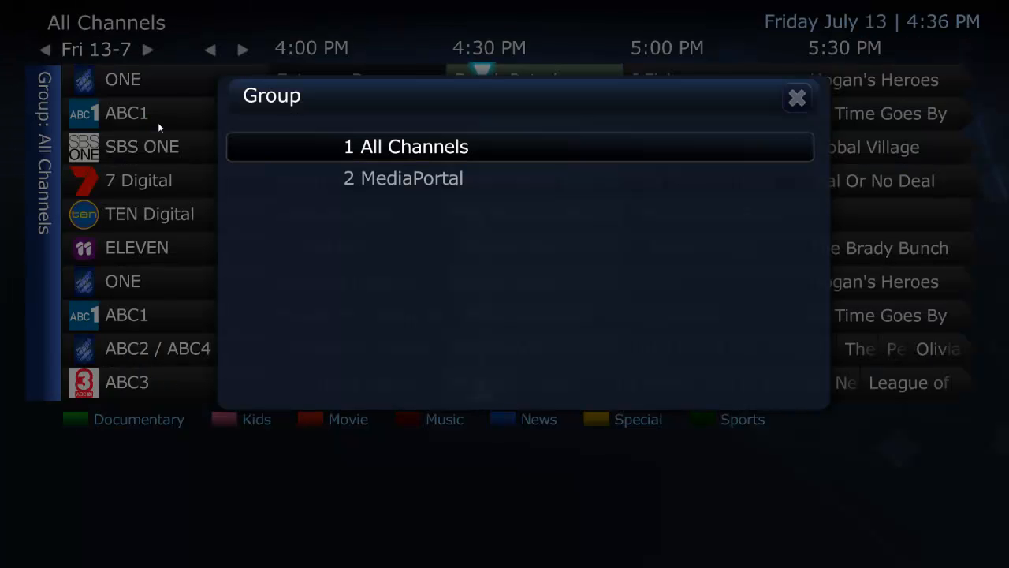
key(Down)
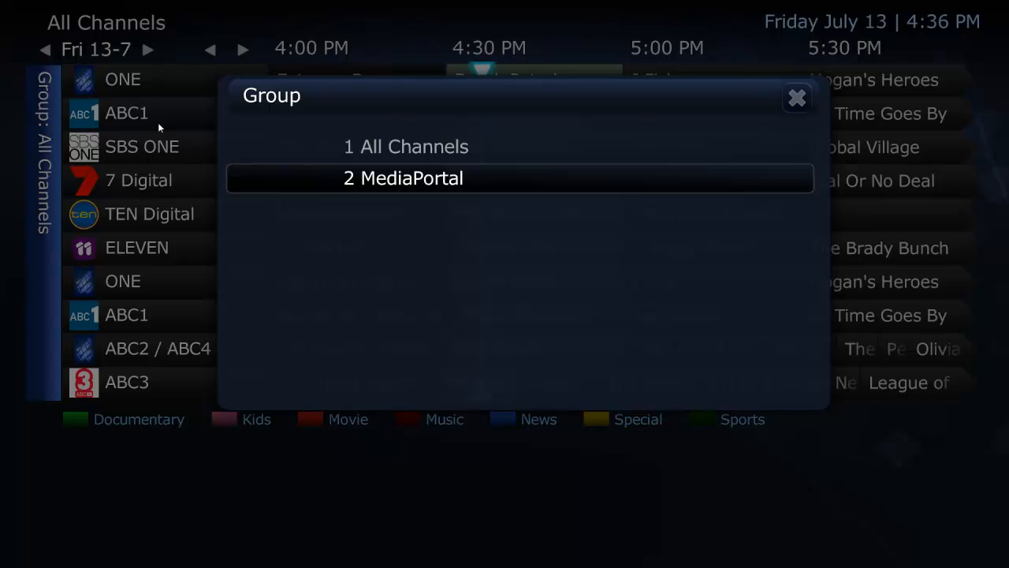
key(Return)
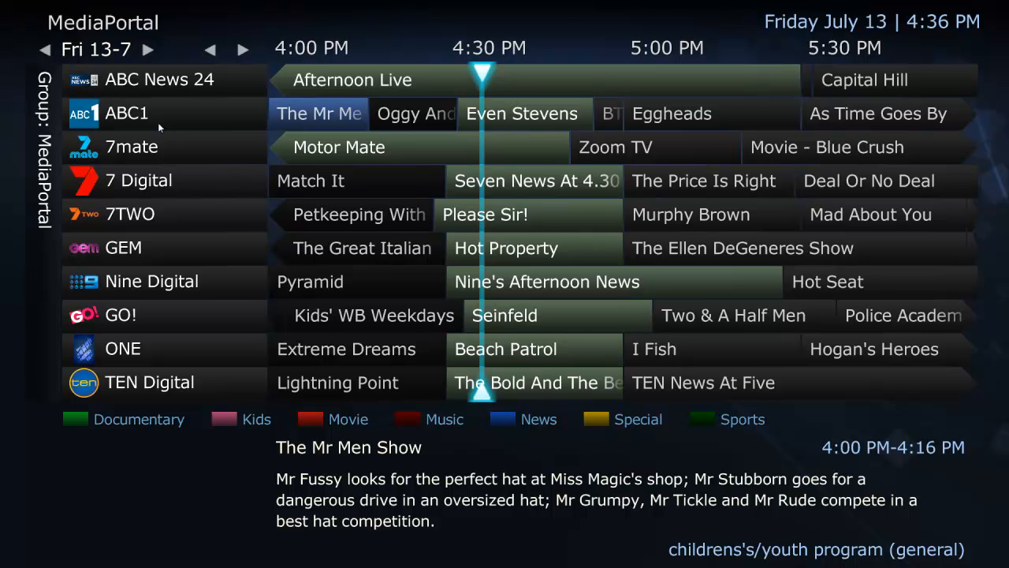
Step: Look through the MediaPortal group's listings down to Family Ties on ELEVEN
key(Down)
key(Down)
key(Down)
key(Down)
key(Down)
key(Down)
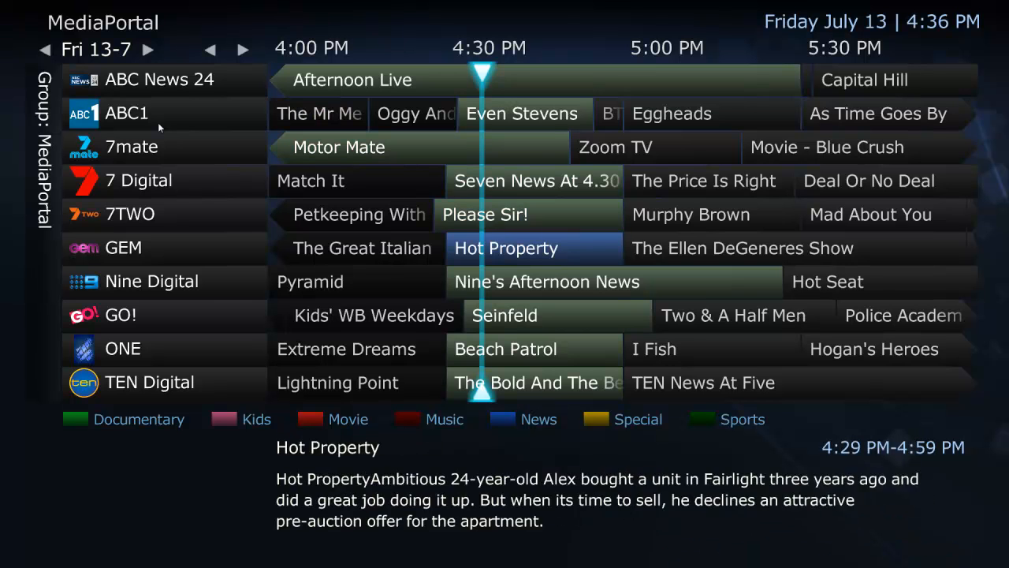
key(Down)
key(Down)
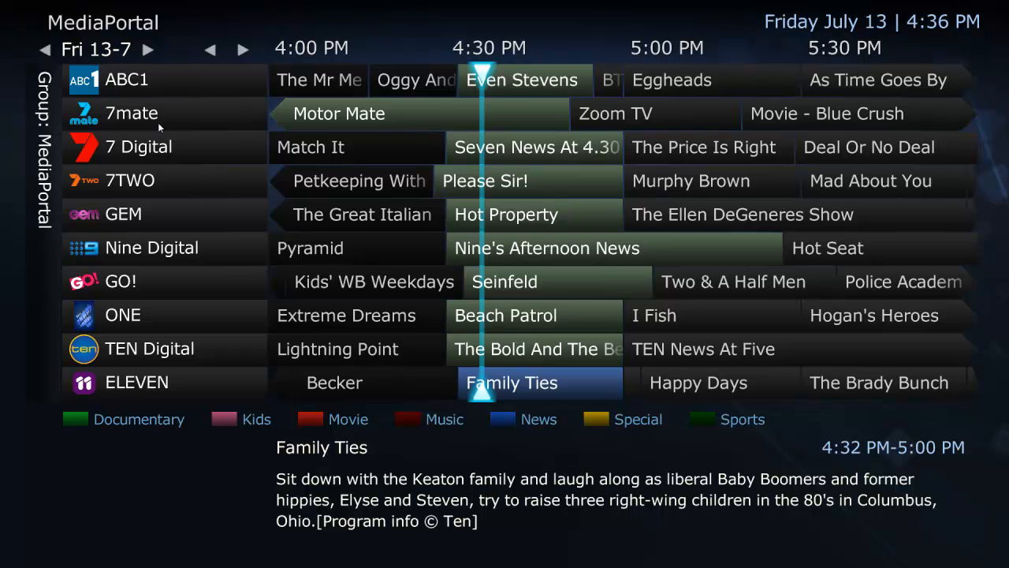
Step: Reopen the guide's channel group choices and select the MediaPortal group again
key(Left)
key(Left)
key(Left)
key(Left)
key(Left)
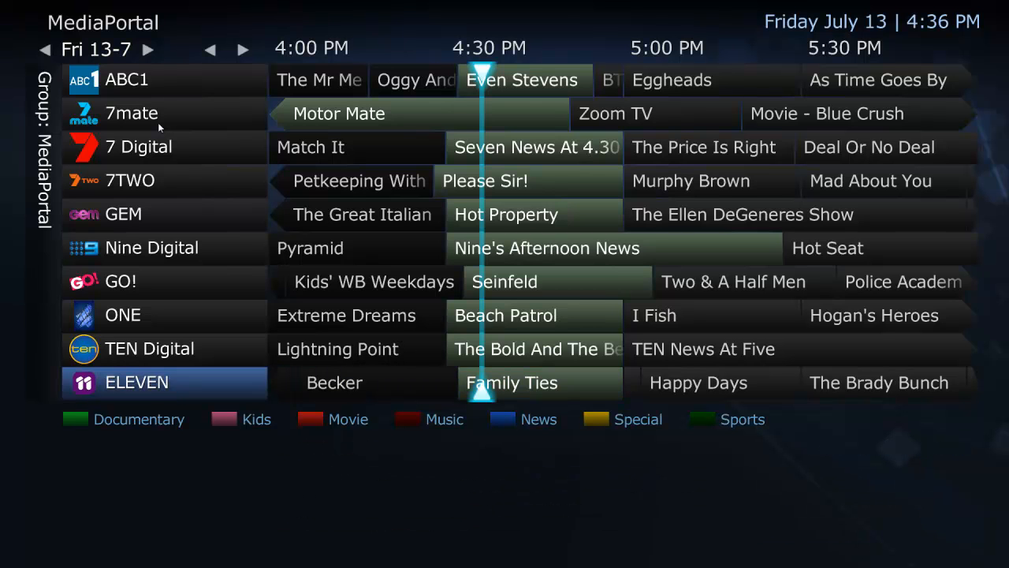
key(Return)
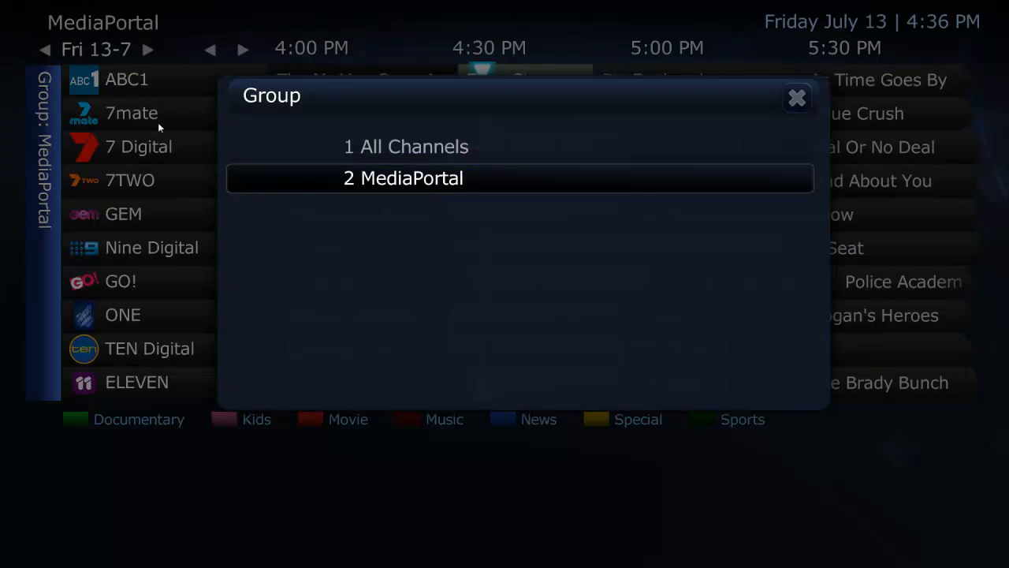
key(Return)
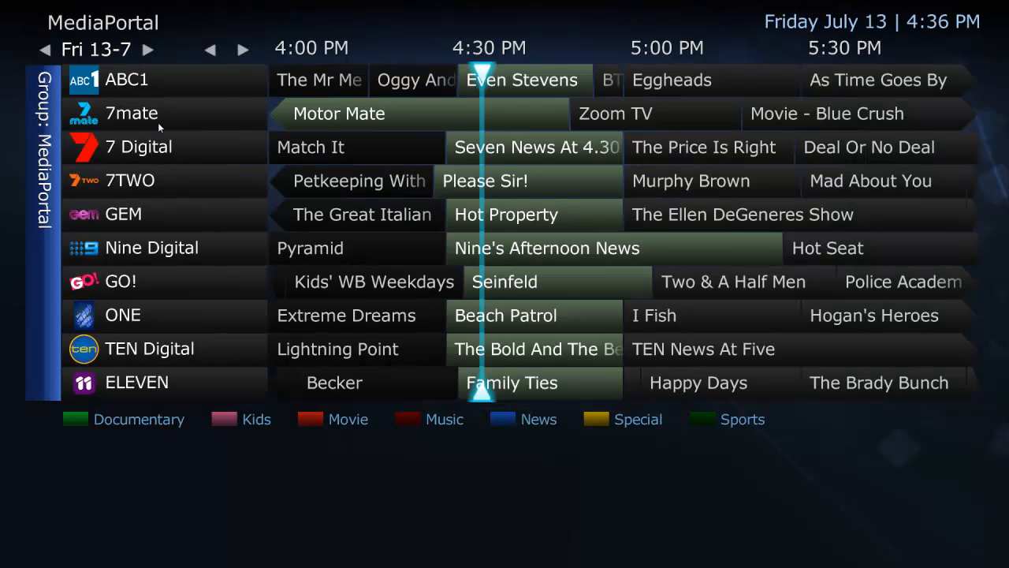
Step: Return to the guide's program listings and view the details of Hot Property on GEM
key(Right)
key(Right)
key(Right)
key(Right)
key(Right)
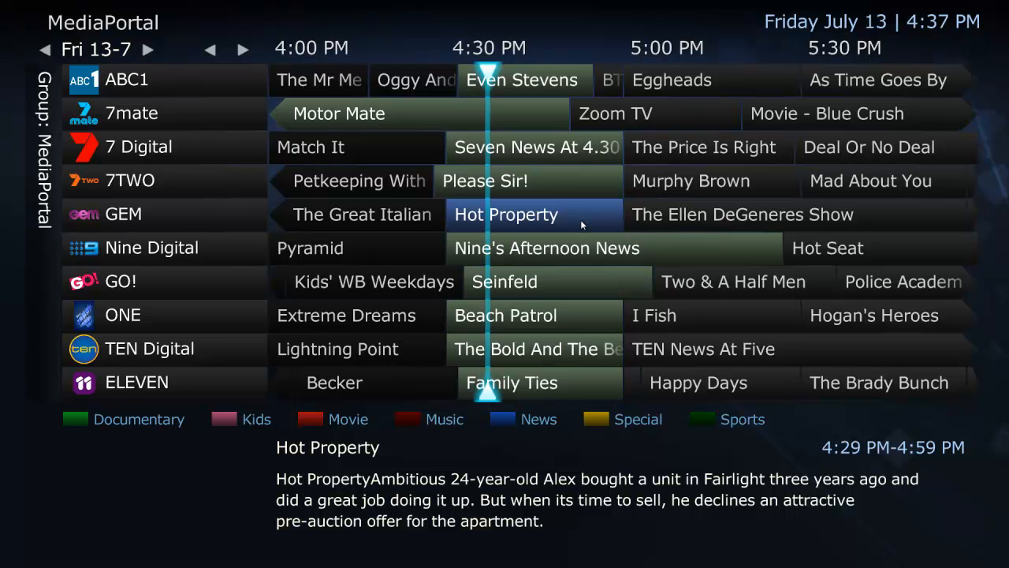
Step: Leave the guide for the TV section, turn the TV on and show the live broadcast full screen
key(Escape)
key(Up)
key(Up)
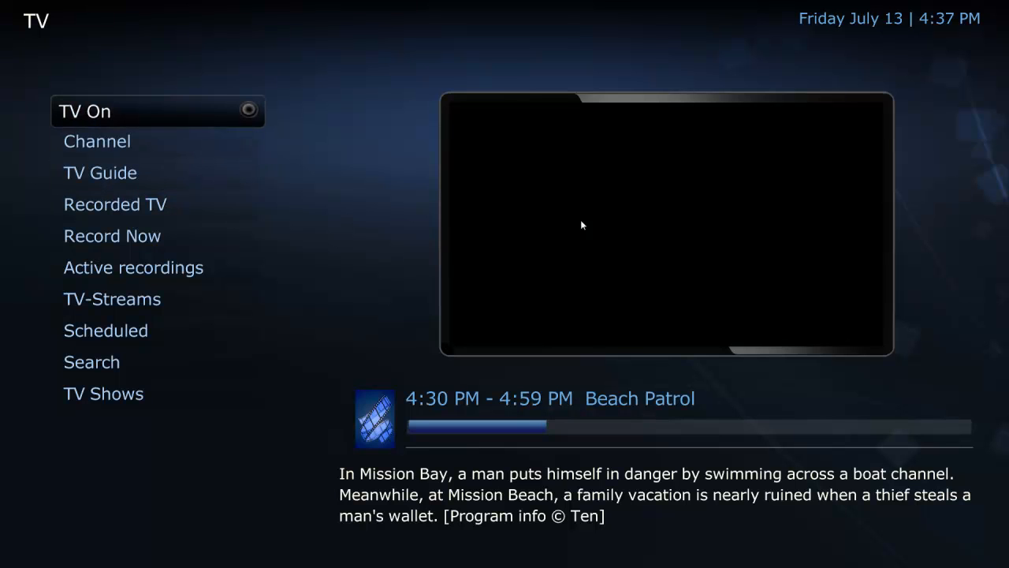
key(Return)
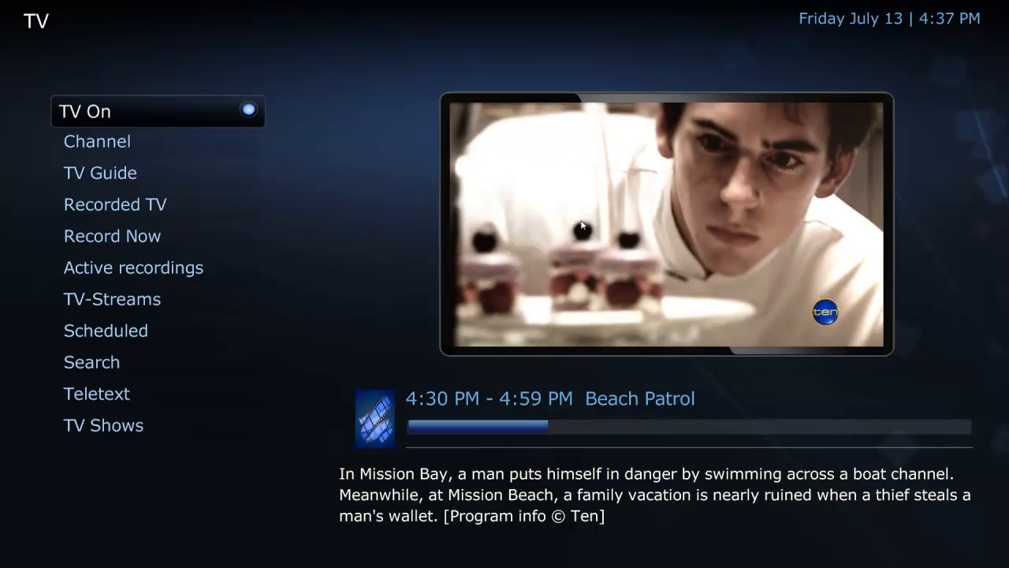
key(Right)
key(Return)
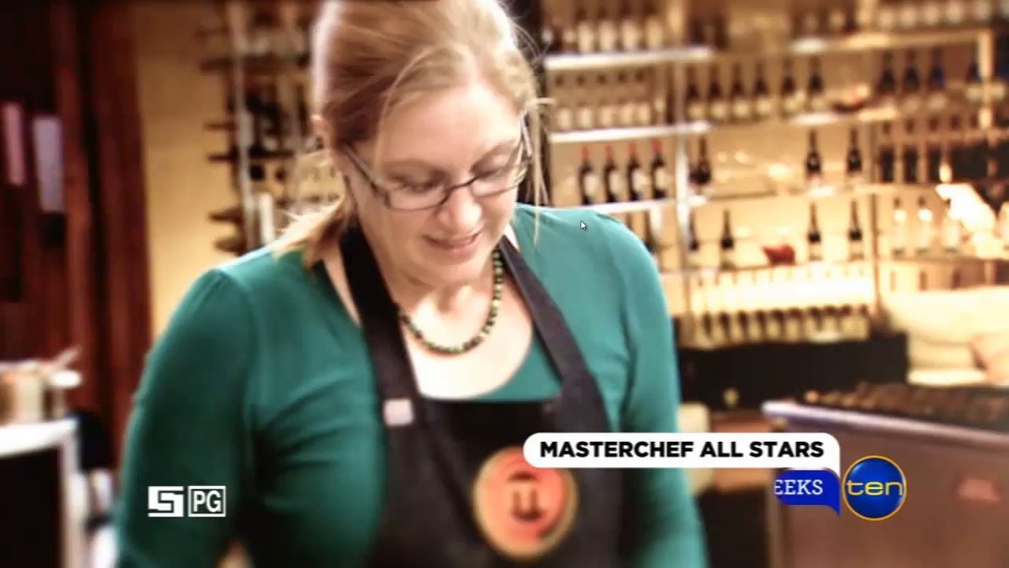
Step: Leave the full-screen broadcast and open the TV Guide from the TV section
key(Escape)
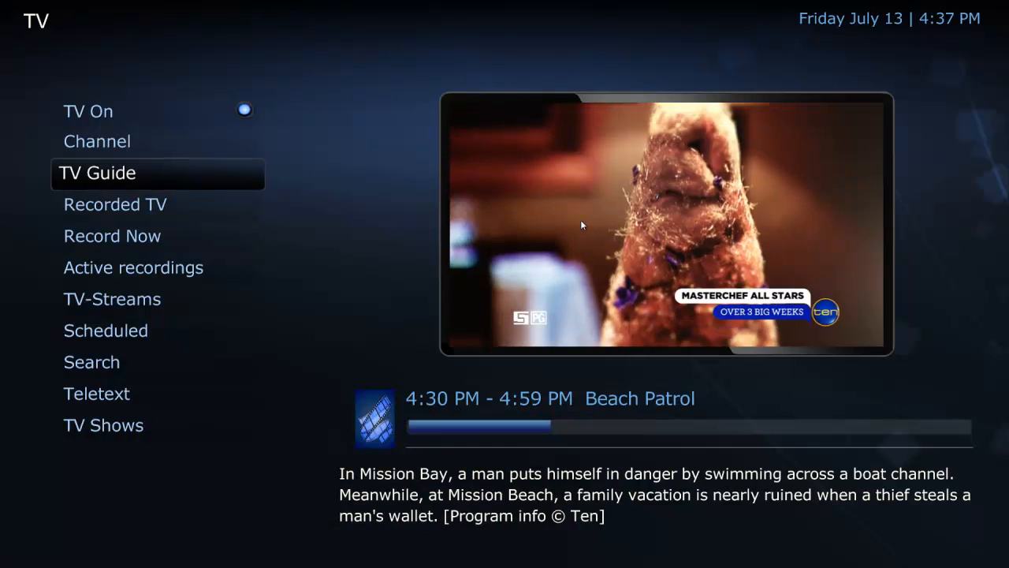
key(Return)
key(Up)
key(Up)
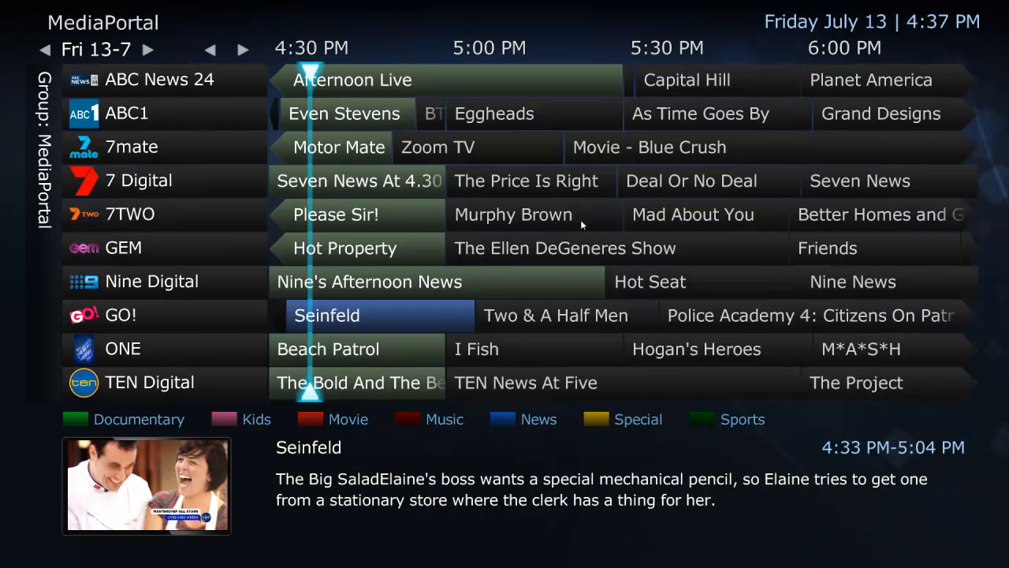
Step: Choose Afternoon Live on ABC News 24 in the guide and show its live broadcast full screen
key(Up)
key(Up)
key(Down)
key(Down)
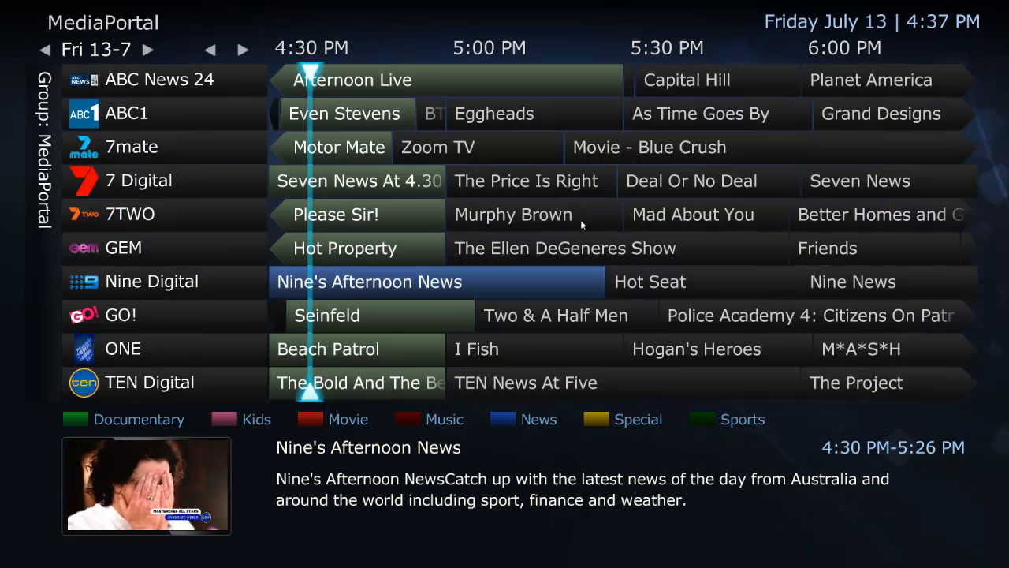
key(Up)
key(Up)
key(Up)
key(Up)
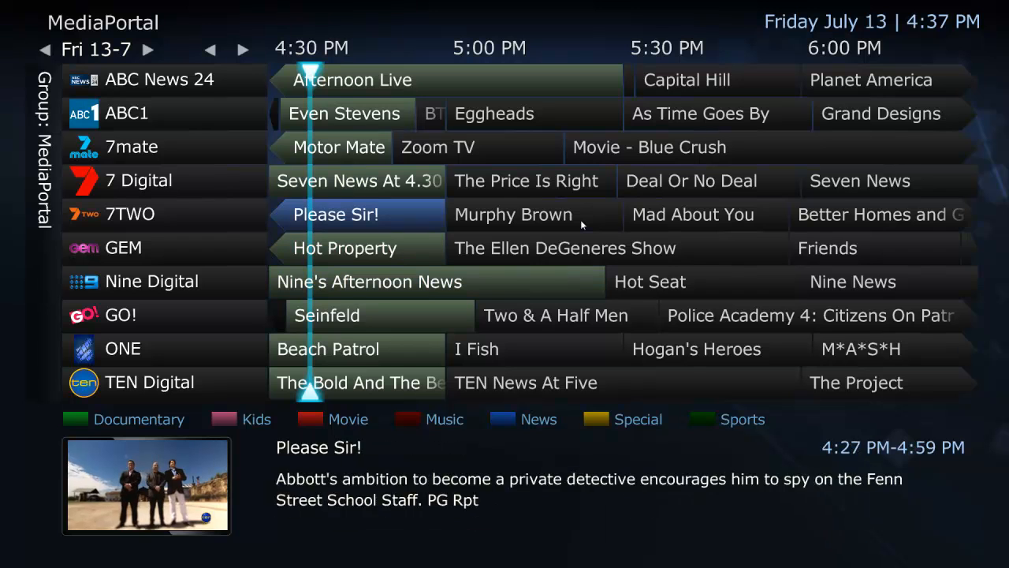
key(Up)
key(Up)
key(Return)
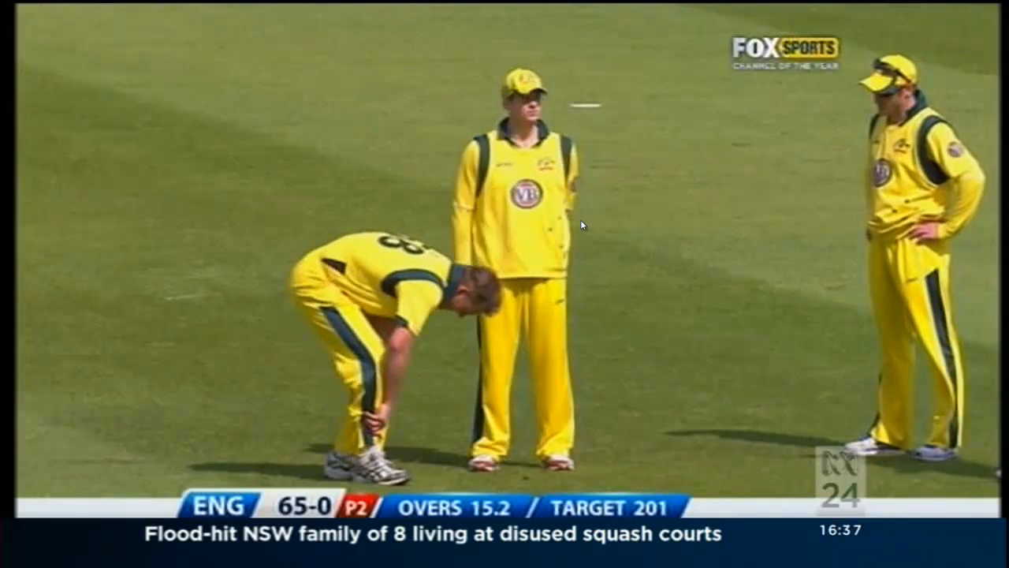
Step: Leave the broadcast and the guide, and open the Recorded TV list in the TV section
key(Escape)
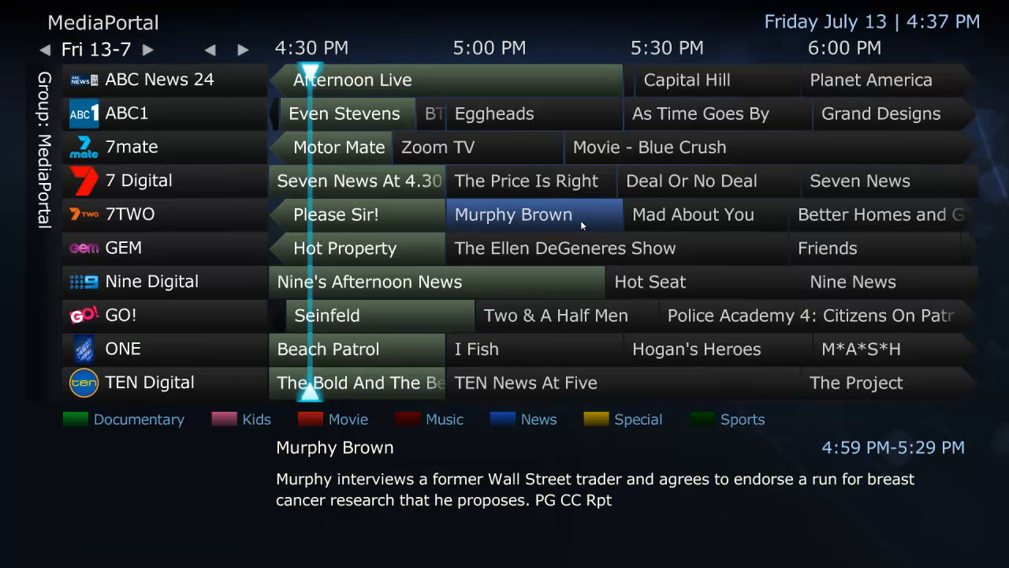
key(Escape)
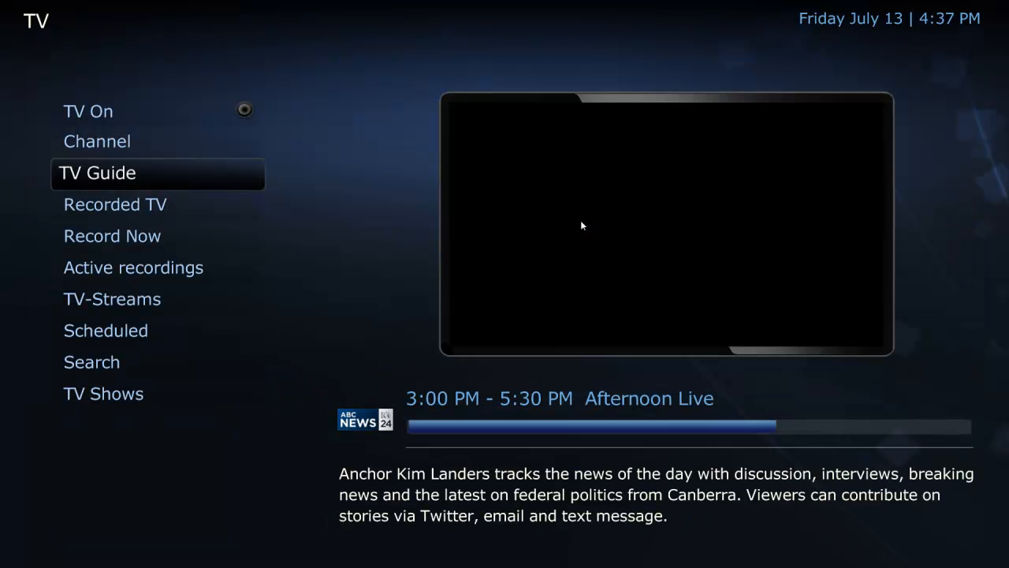
key(Down)
key(Down)
key(Up)
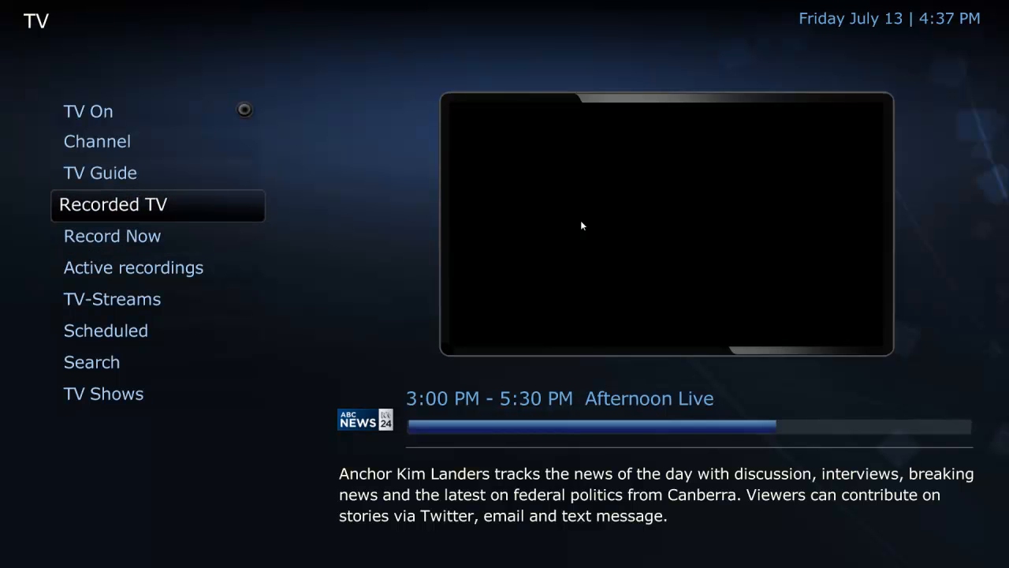
key(Return)
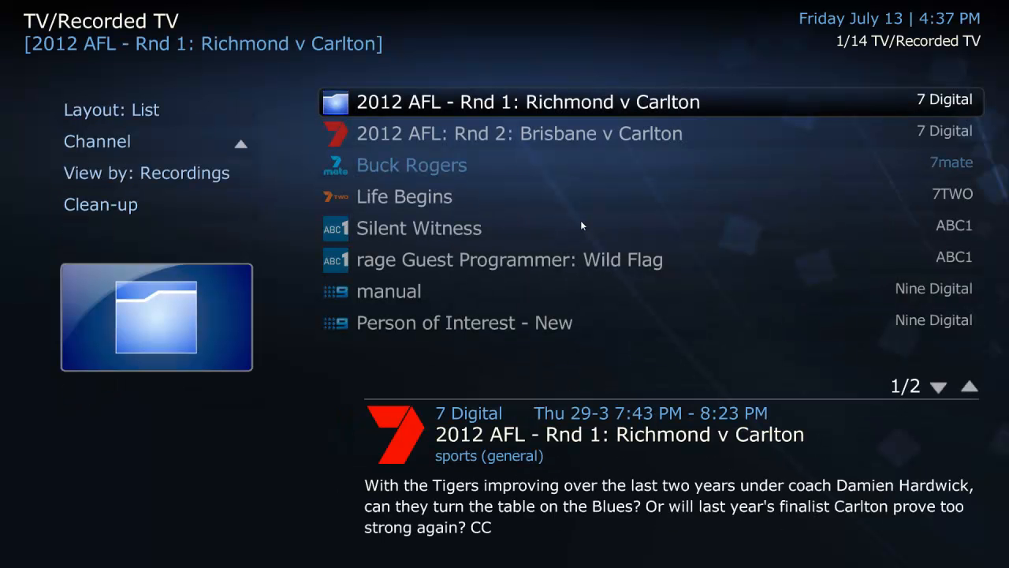
Step: Look through the recorded programs down to TEN News and back up to rage Guest Programmer: Wild Flag
key(Down)
key(Down)
key(Down)
key(Down)
key(Down)
key(Down)
key(Down)
key(Down)
key(Down)
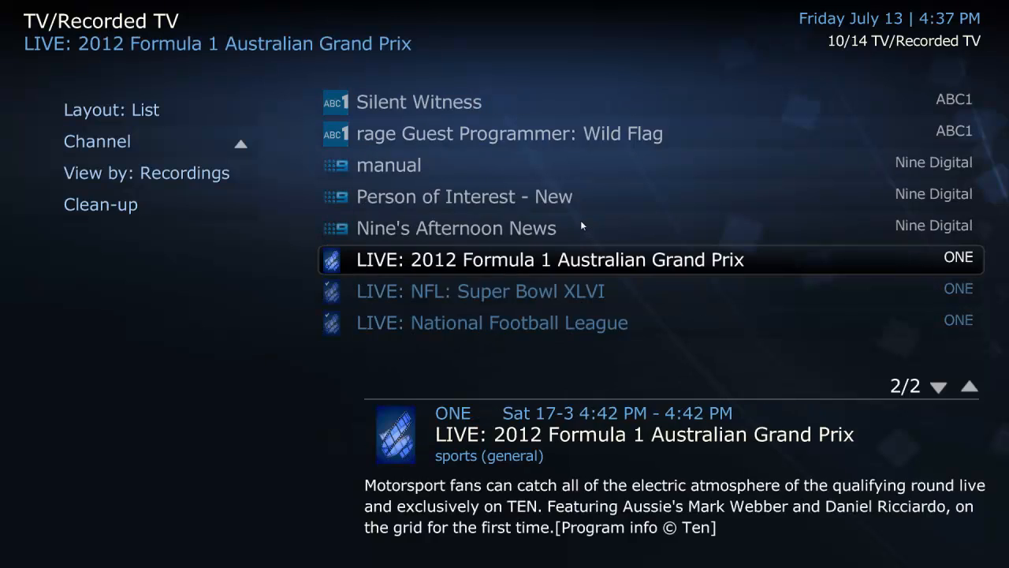
key(Down)
key(Down)
key(Down)
key(Down)
key(Up)
key(Up)
key(Up)
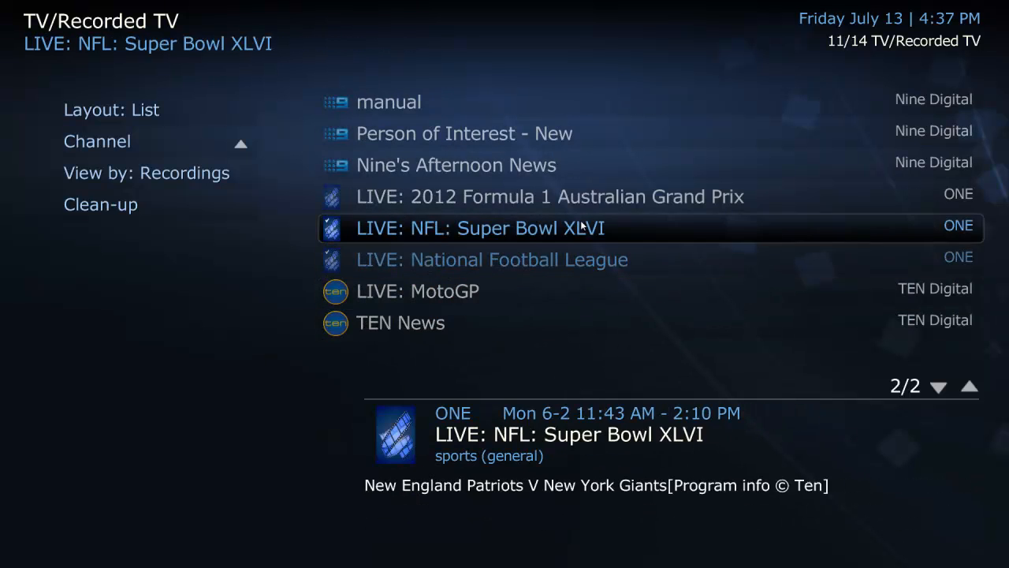
key(Up)
key(Up)
key(Up)
key(Up)
key(Up)
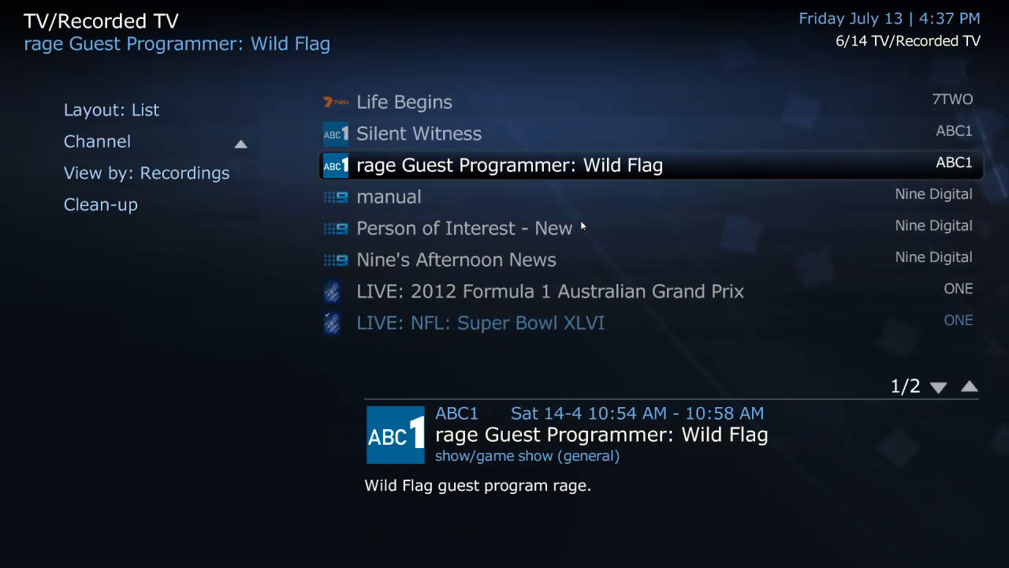
Step: Leave the recordings for the TV section, look over Record Now and Active recordings, and reopen the TV Guide
key(Escape)
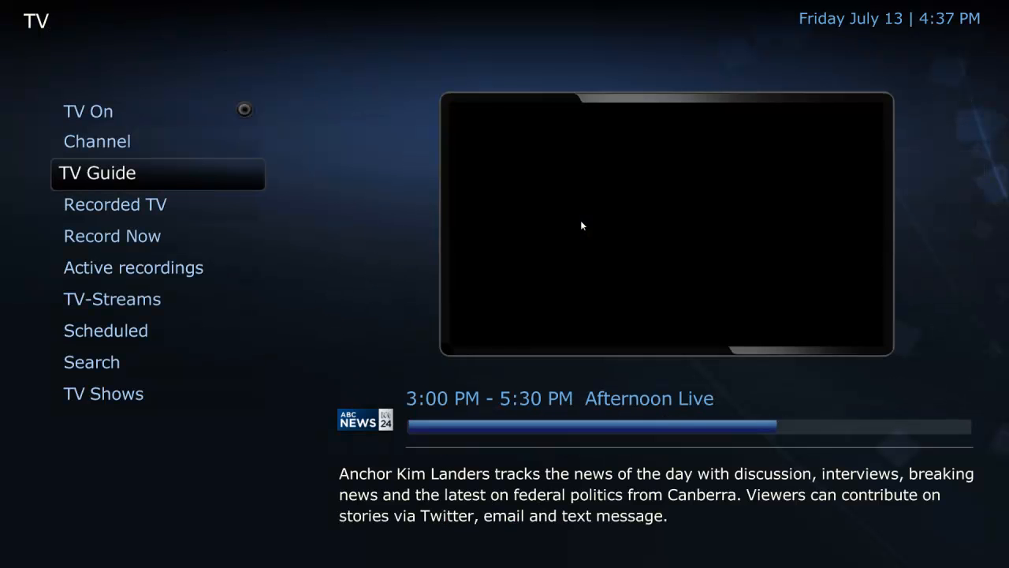
key(Down)
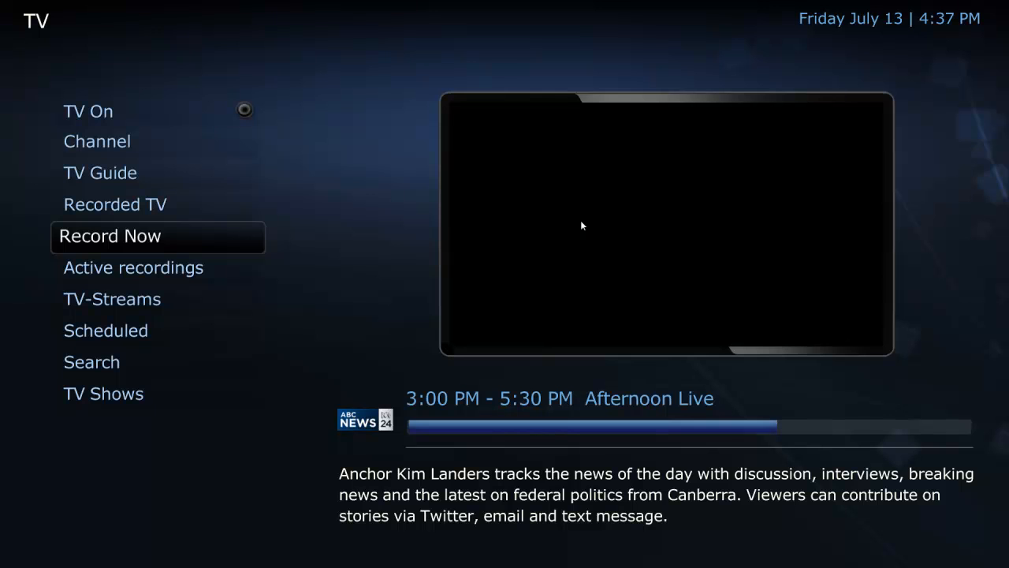
key(Down)
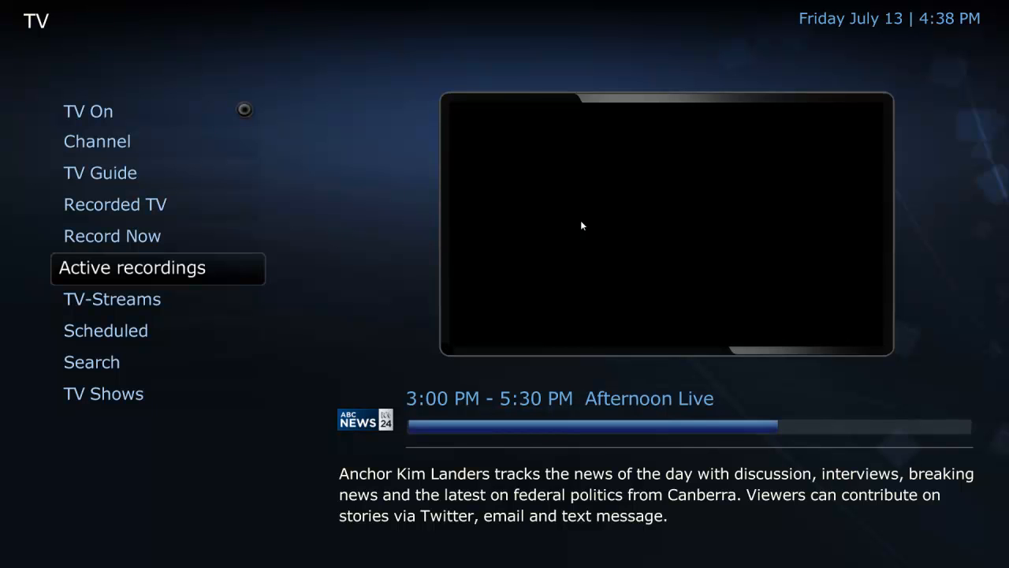
key(Up)
key(Up)
key(Up)
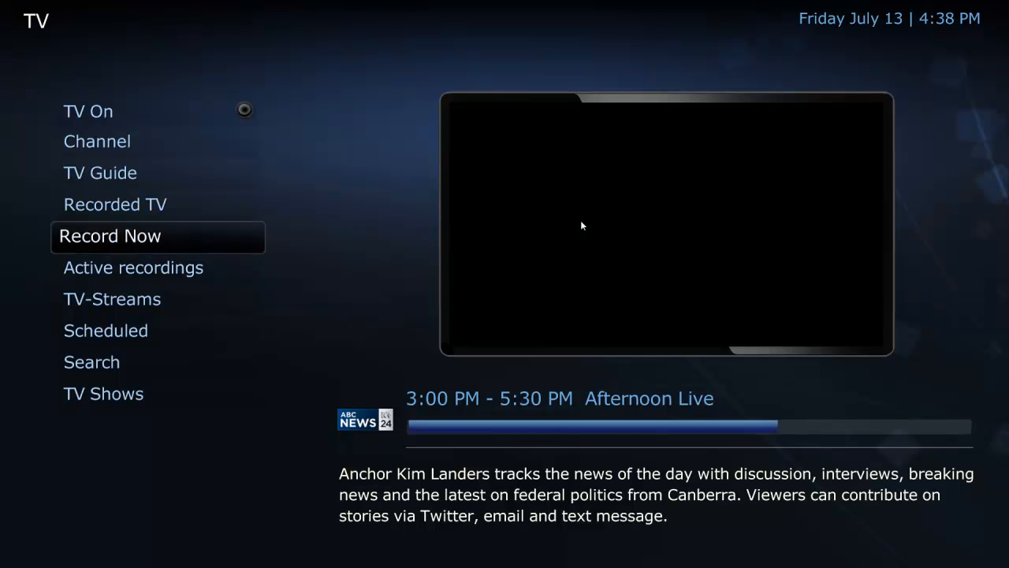
key(Return)
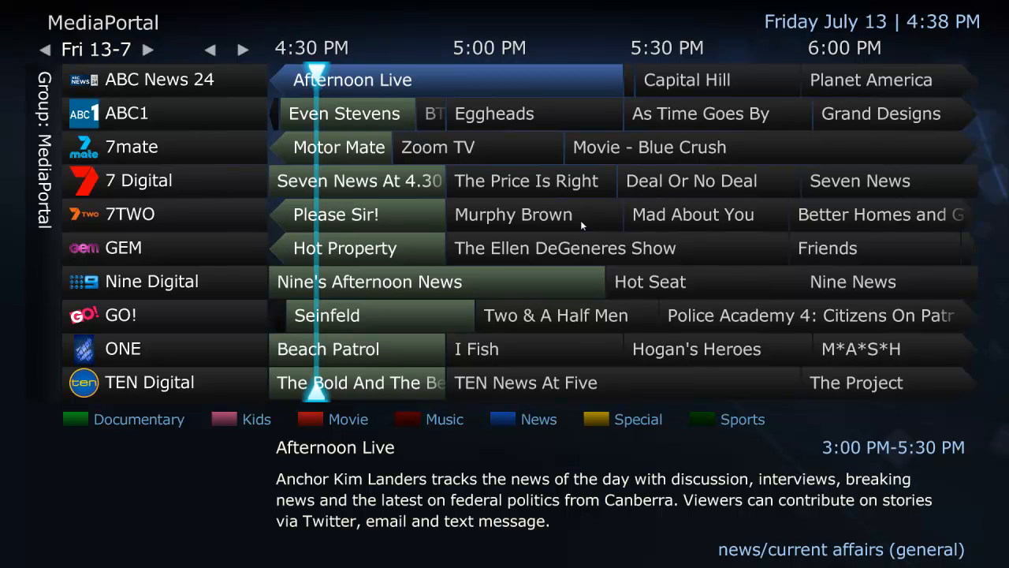
Step: Look through the channels and current programs in the MediaPortal group's guide, including Even Stevens on ABC1
key(Down)
key(Down)
key(Up)
key(Up)
key(Up)
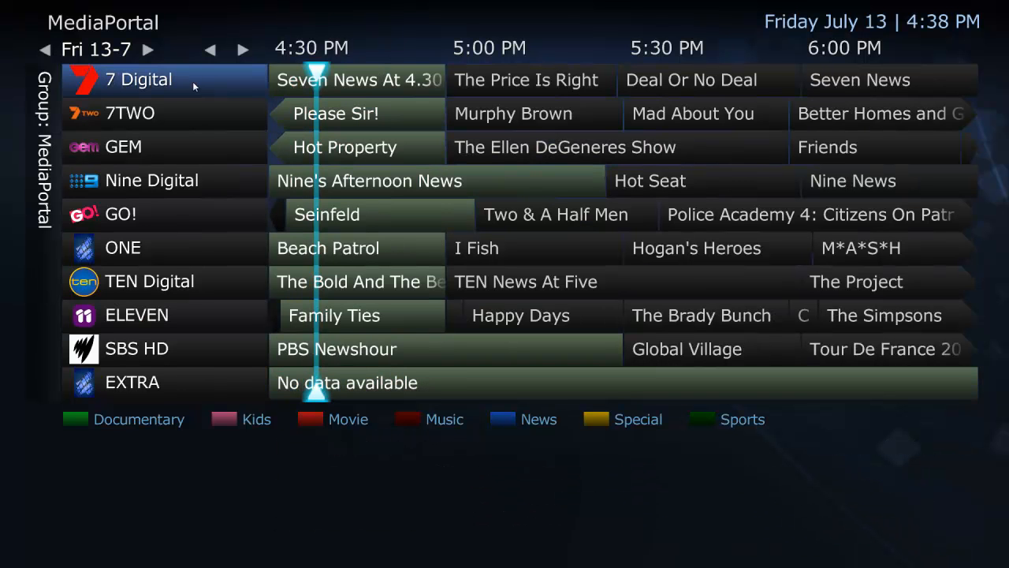
key(Up)
key(Up)
key(Up)
key(Up)
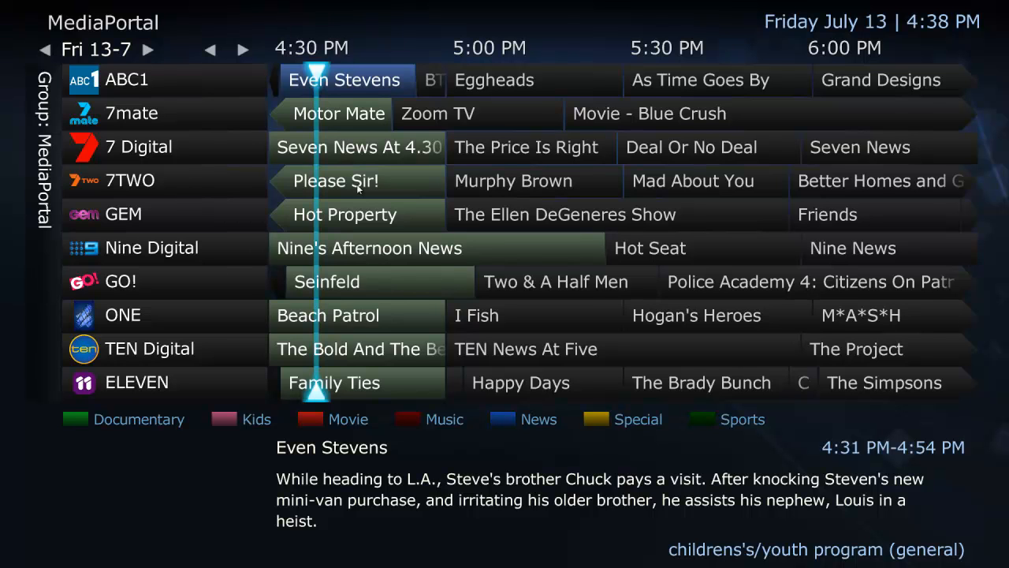
Step: Return to the TV section and view the active recordings
key(Escape)
key(Down)
key(Down)
key(Down)
key(Return)
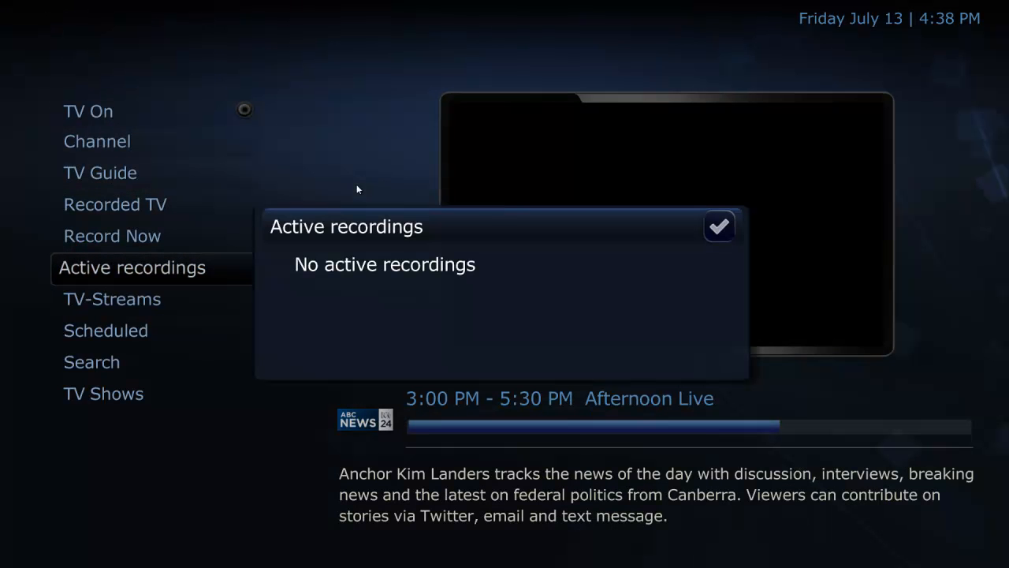
Step: Close the active recordings and view the TV-Streams
key(Escape)
key(Down)
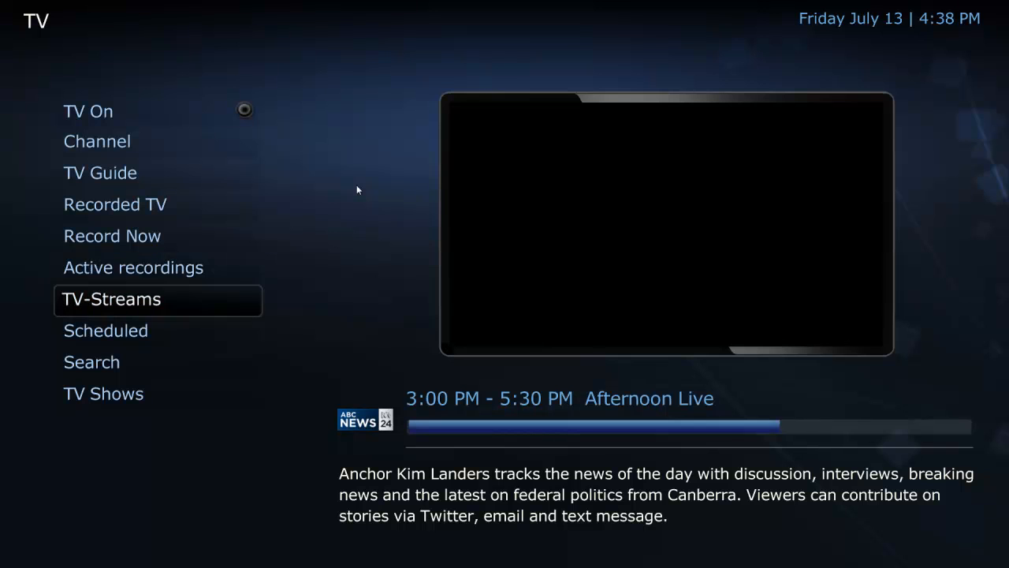
key(Return)
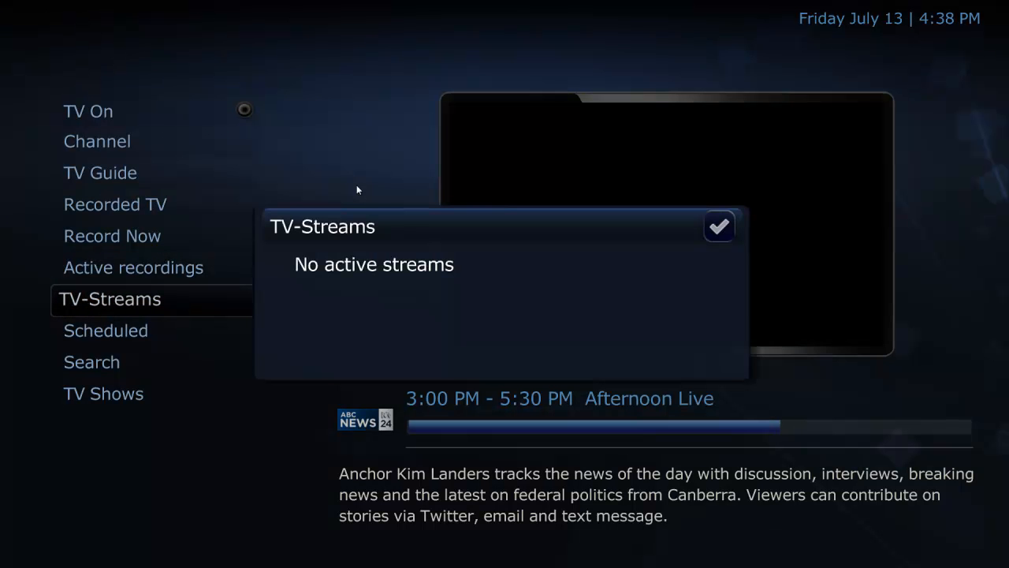
Step: Close the streams and open the Scheduled recordings page
key(Escape)
key(Down)
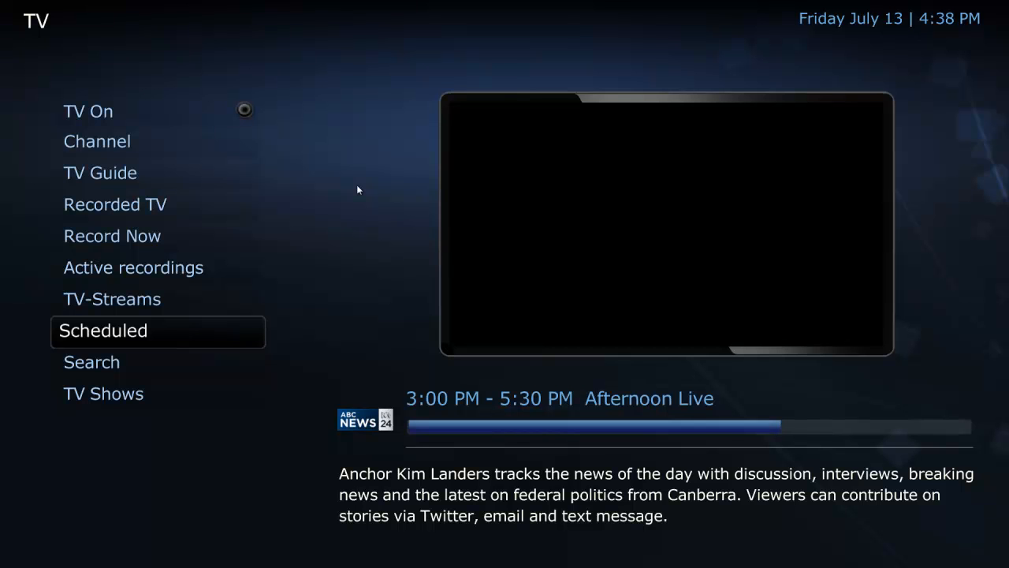
key(Return)
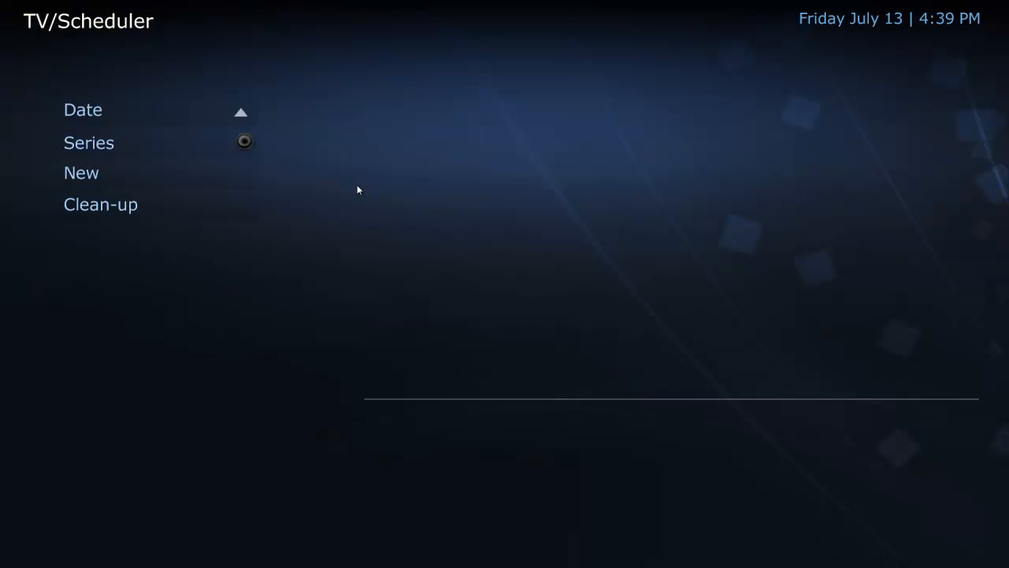
Step: Leave the scheduler and open the TV program Search page
key(Down)
key(Down)
key(Down)
key(Down)
key(Down)
key(Down)
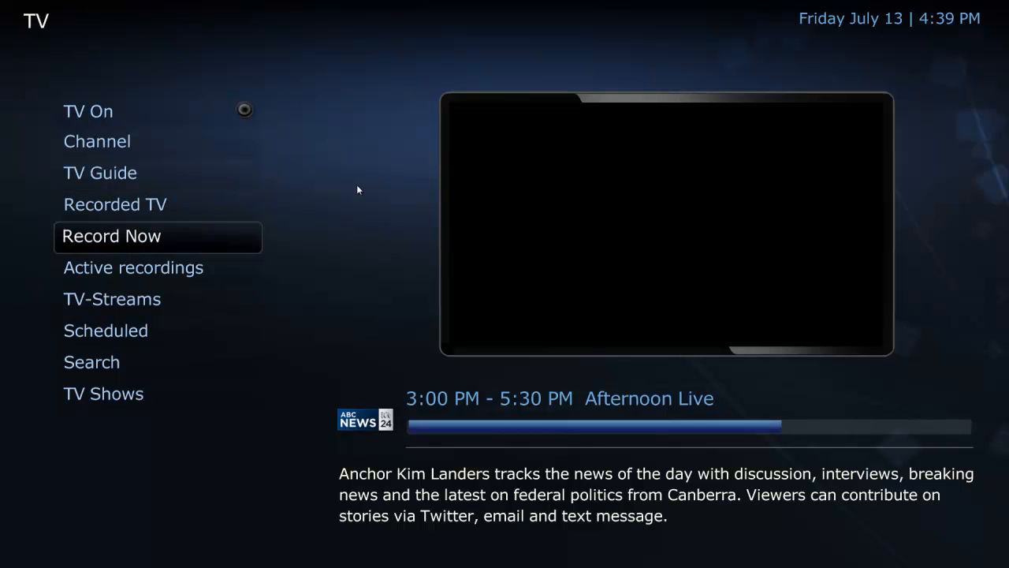
key(Return)
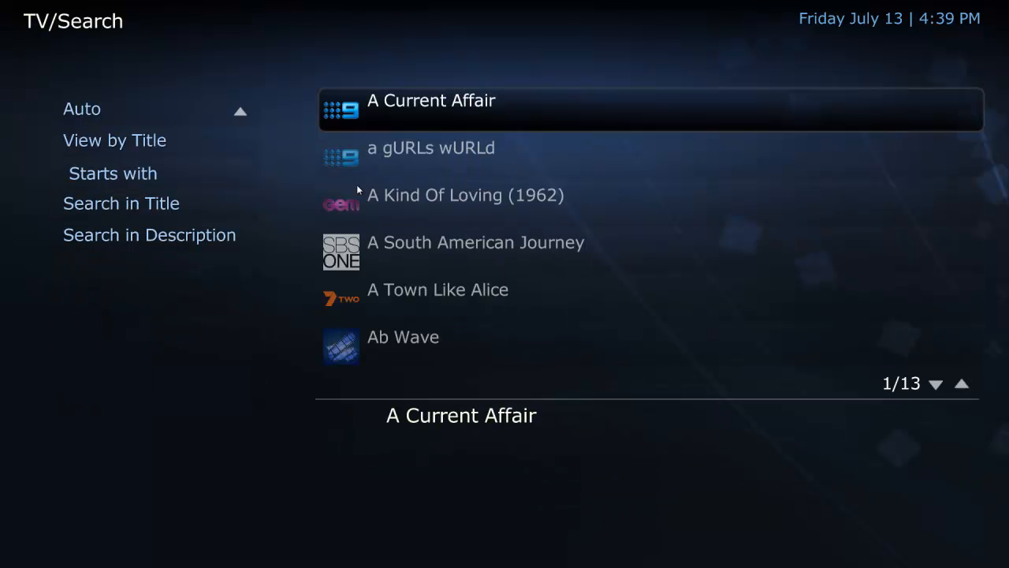
Step: Look through the program titles starting with A down to Ax Men, and return to the TV section
key(Down)
key(Down)
key(Down)
key(Down)
key(Down)
key(Down)
key(Down)
key(Down)
key(Down)
key(Down)
key(Down)
key(Down)
key(Down)
key(Down)
key(Down)
key(Down)
key(Down)
key(Down)
key(Down)
key(Down)
key(Down)
key(Down)
key(Down)
key(Down)
key(Down)
key(Down)
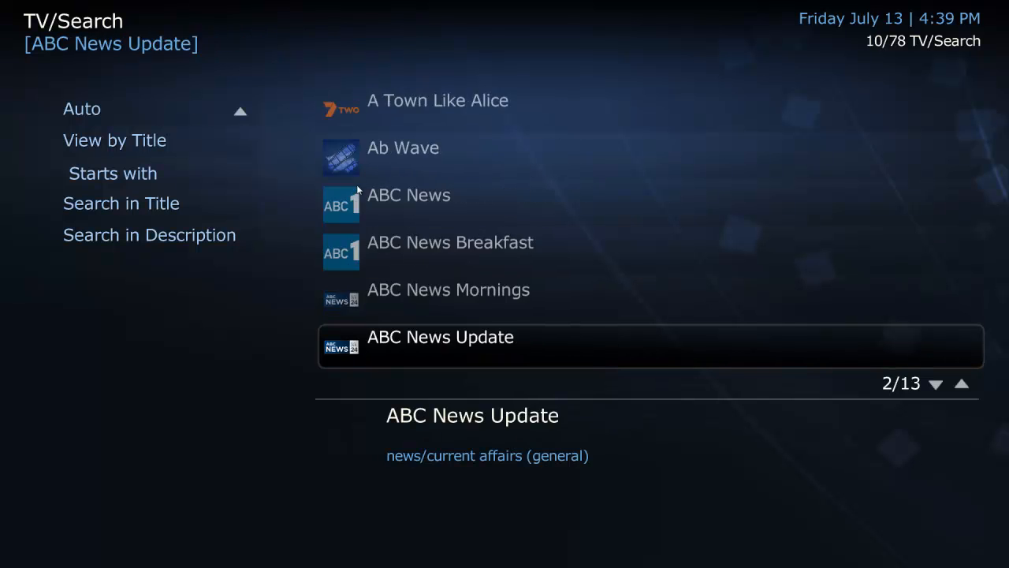
key(Down)
key(Down)
key(Down)
key(Down)
key(Down)
key(Down)
key(Down)
key(Down)
key(Down)
key(Down)
key(Down)
key(Down)
key(Down)
key(Down)
key(Down)
key(Down)
key(Down)
key(Down)
key(Down)
key(Down)
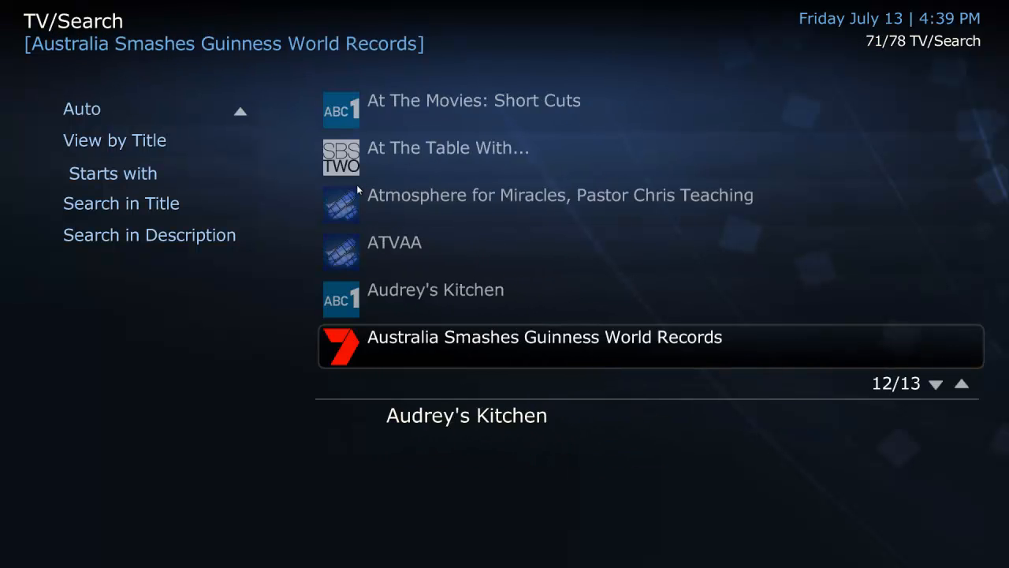
key(Left)
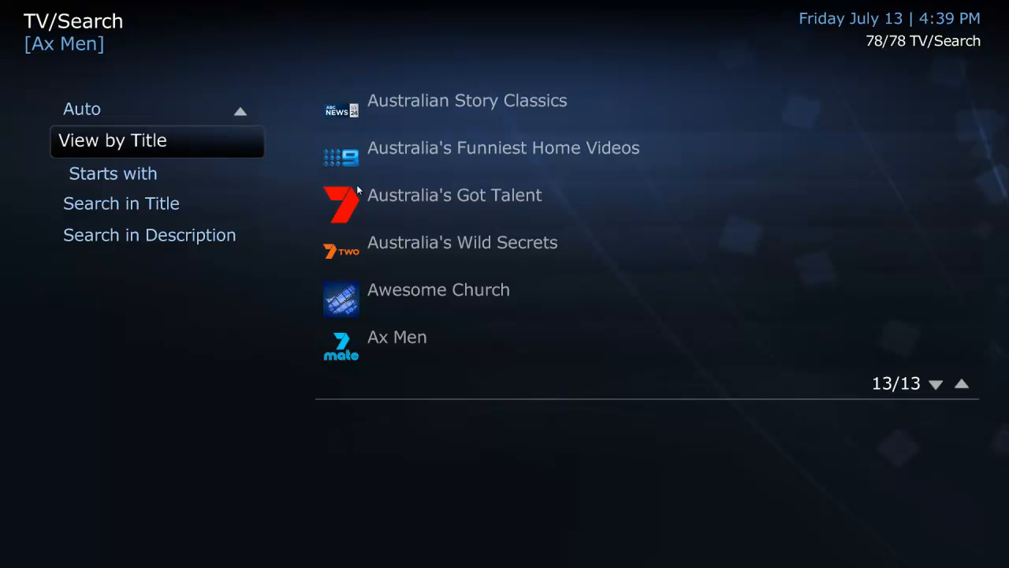
key(Right)
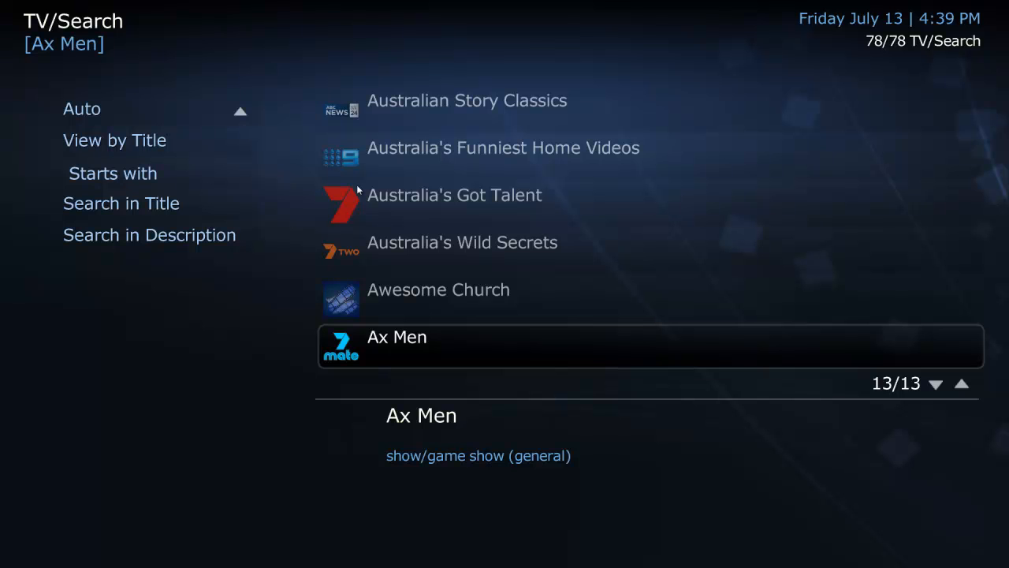
key(Escape)
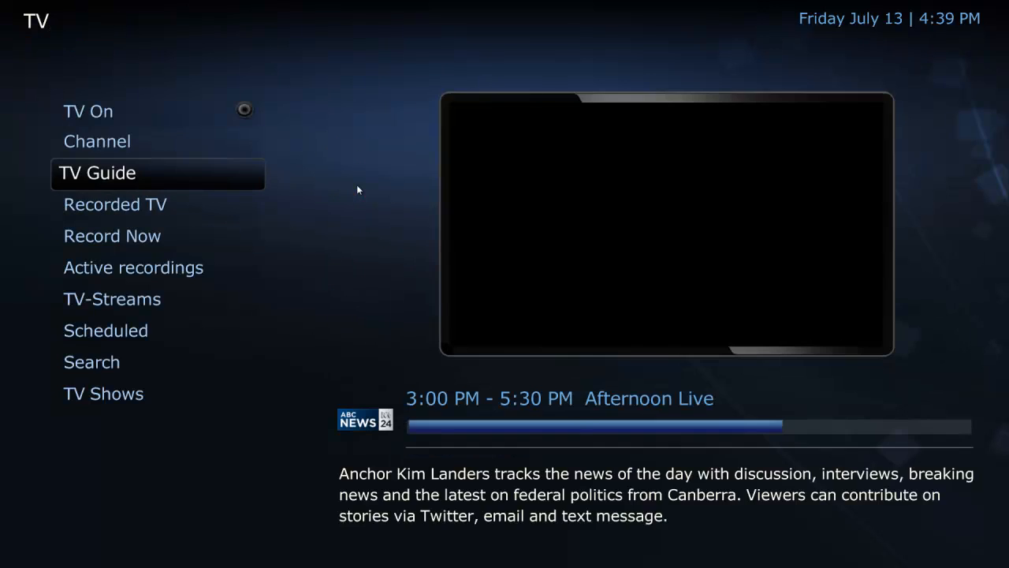